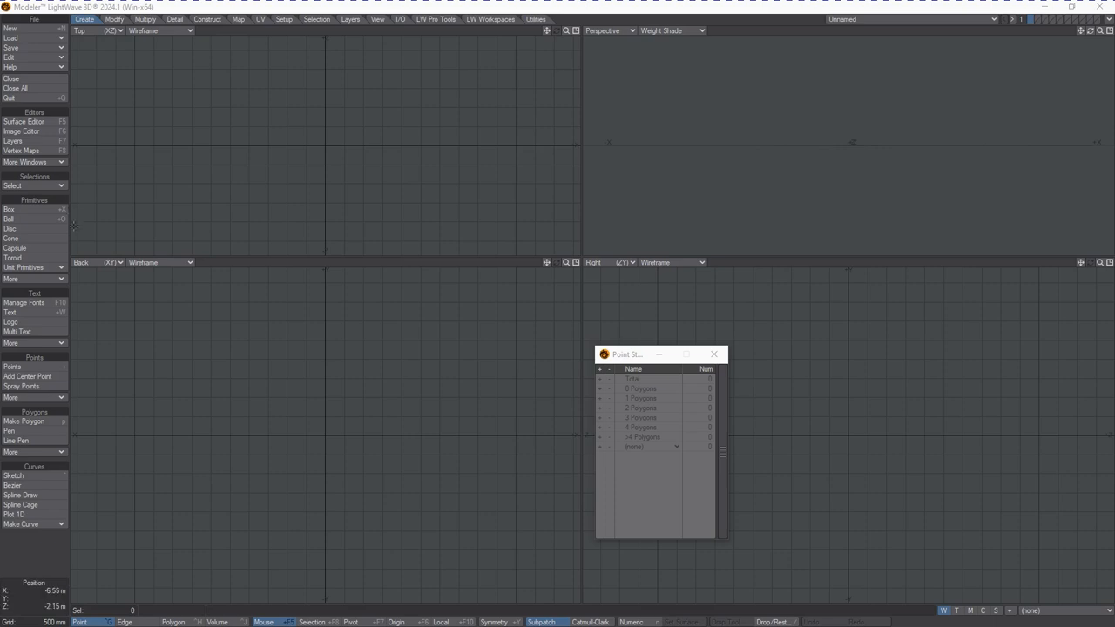
Draw a ball primitive about 2.5 m in radius in the Back and Top views
click(49, 218)
drag(304, 369, 416, 506)
drag(326, 110, 326, 50)
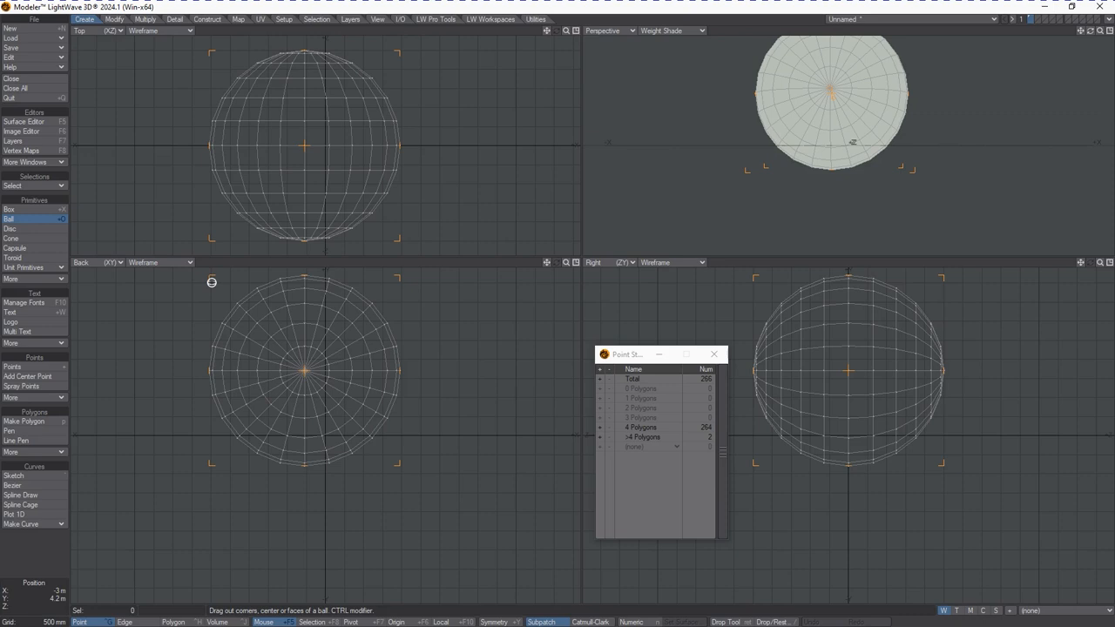
Switch the ball to Tessellation type and set its center to 0, 0, 0 numerically
key(n)
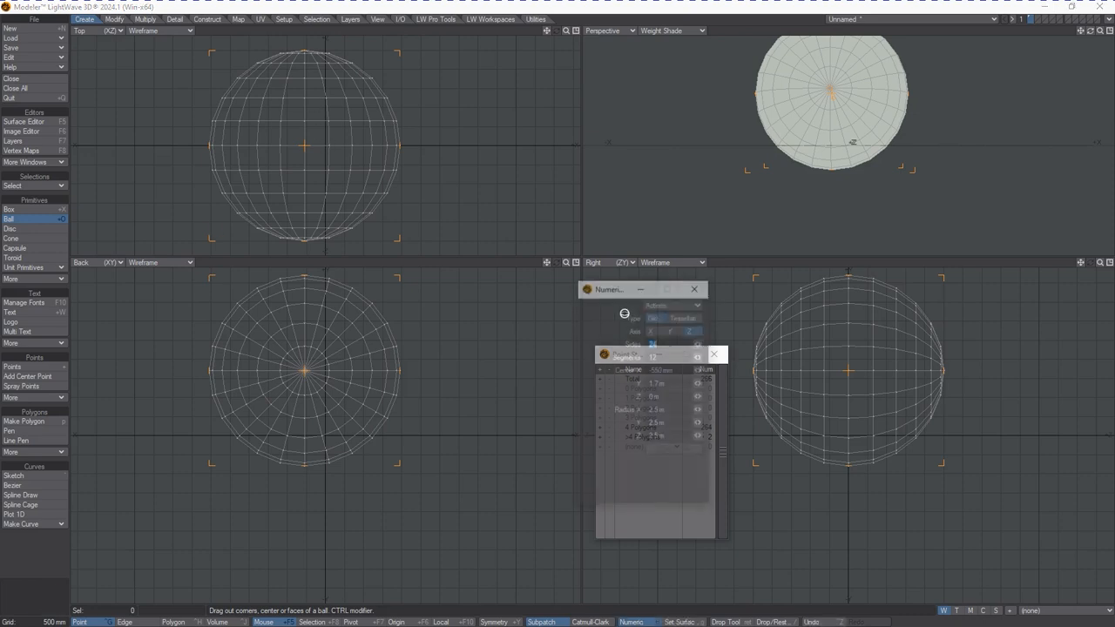
click(685, 317)
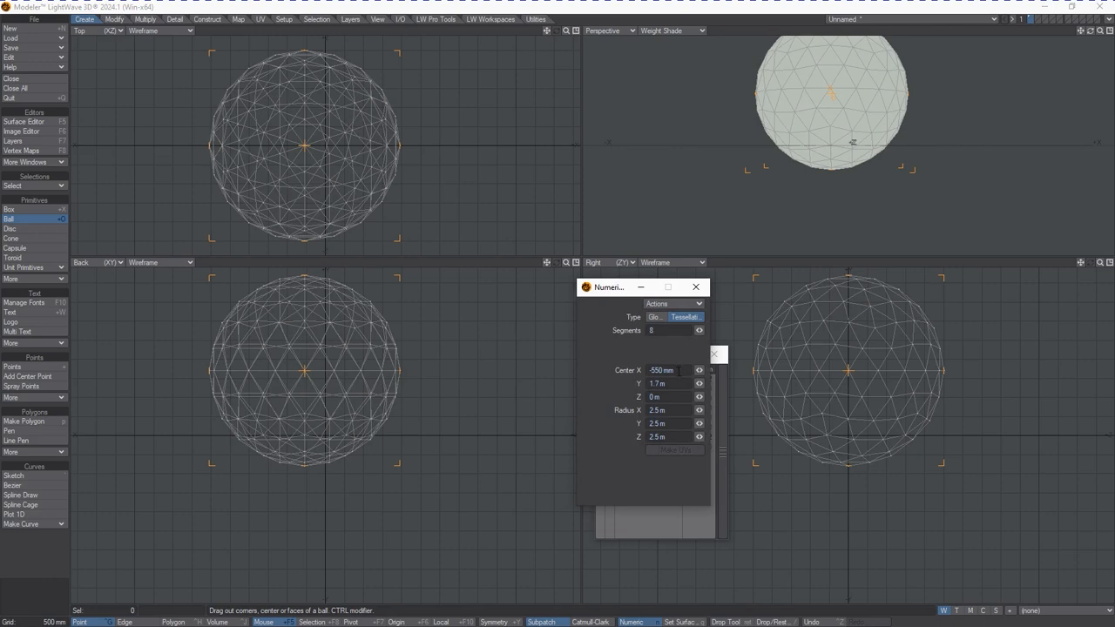
click(678, 370)
text(0)
key(Tab)
text(0)
key(Tab)
text(0)
key(Tab)
Set the ball's radius to 25 m on X, Y and Z, create it and close the Numeric panel
text(0)
key(Tab)
text(0)
key(Tab)
text(0)
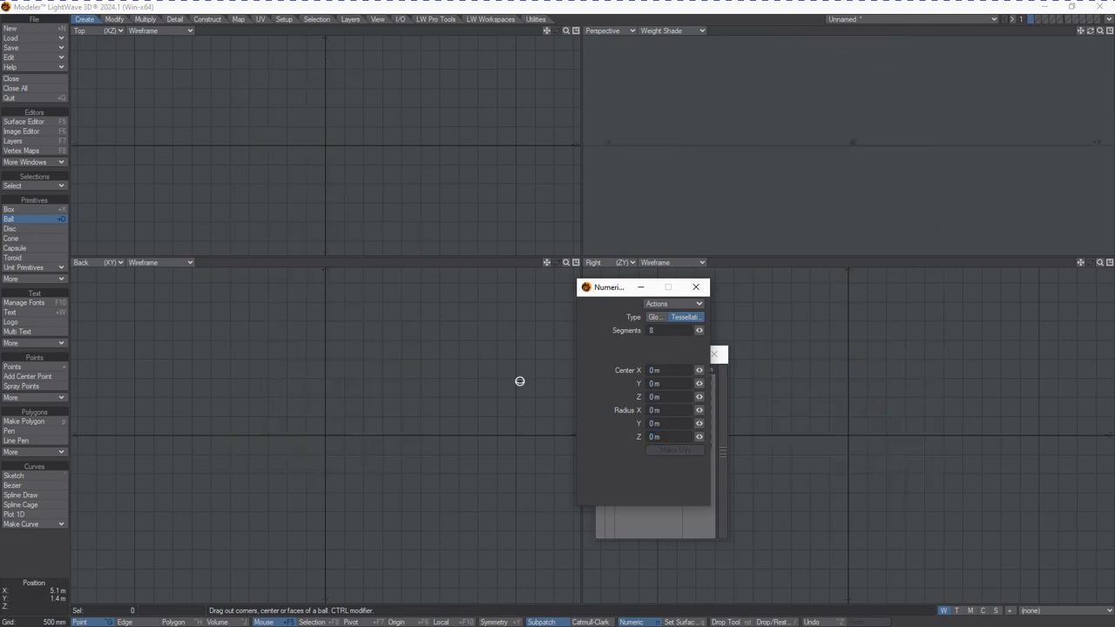
text(25)
key(Tab)
text(25)
key(Tab)
text(25)
key(Tab)
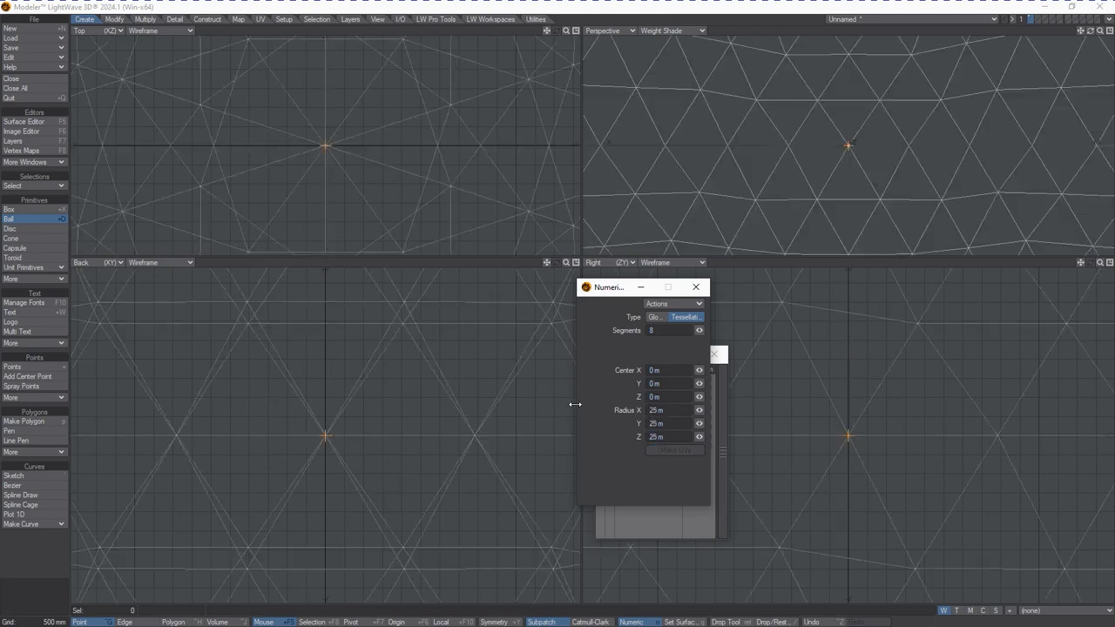
key(space)
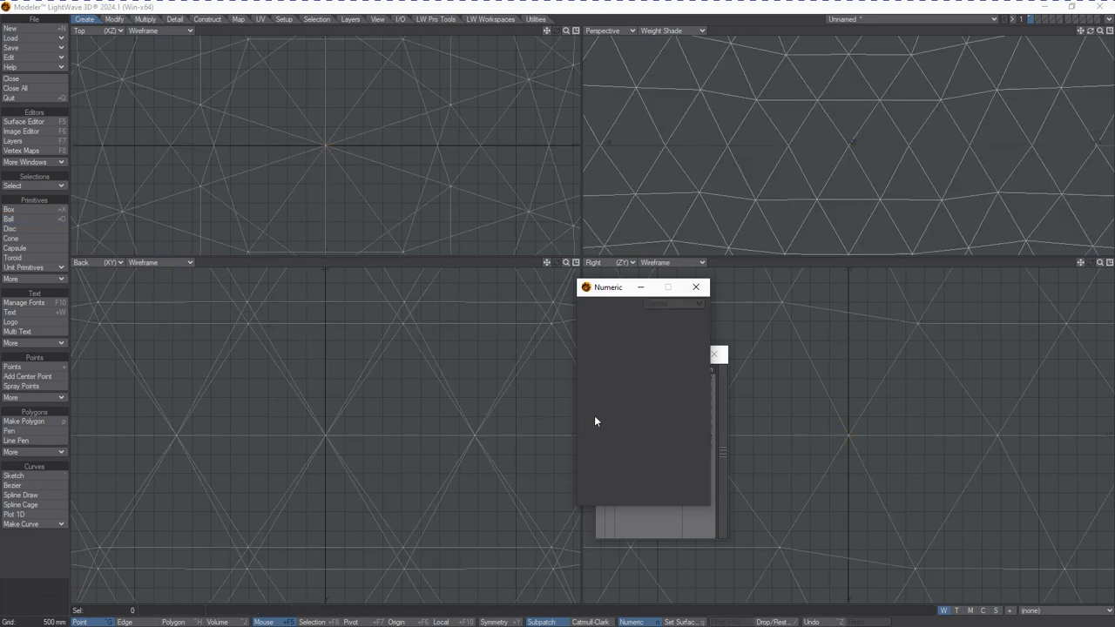
click(704, 292)
key(a)
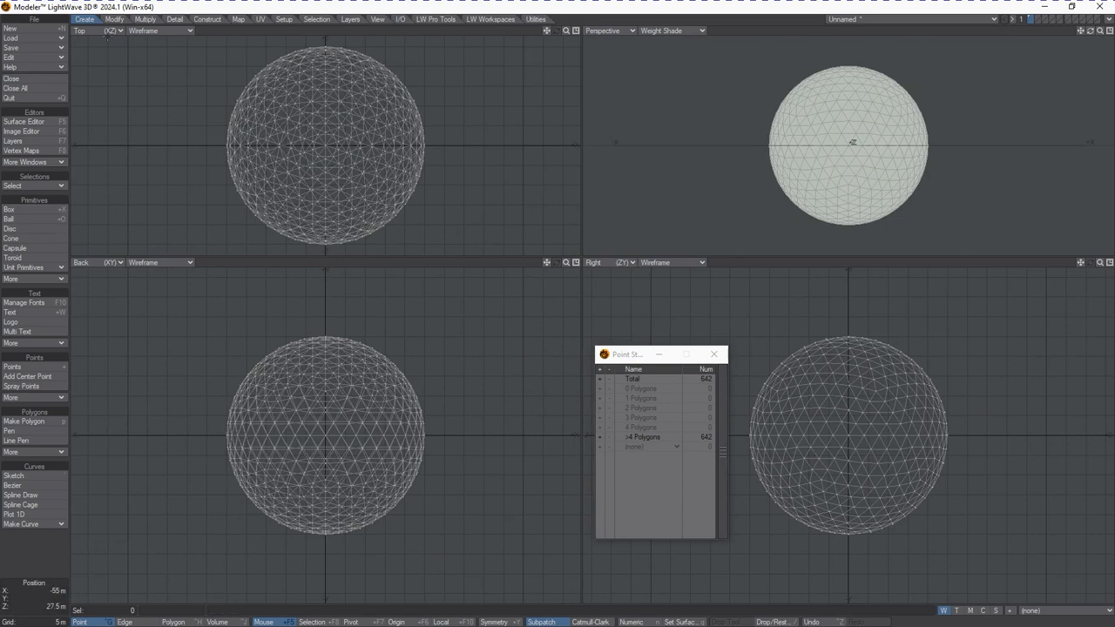
Apply Jitter to the ball with a radius of 10 m on X, Y and Z
click(121, 18)
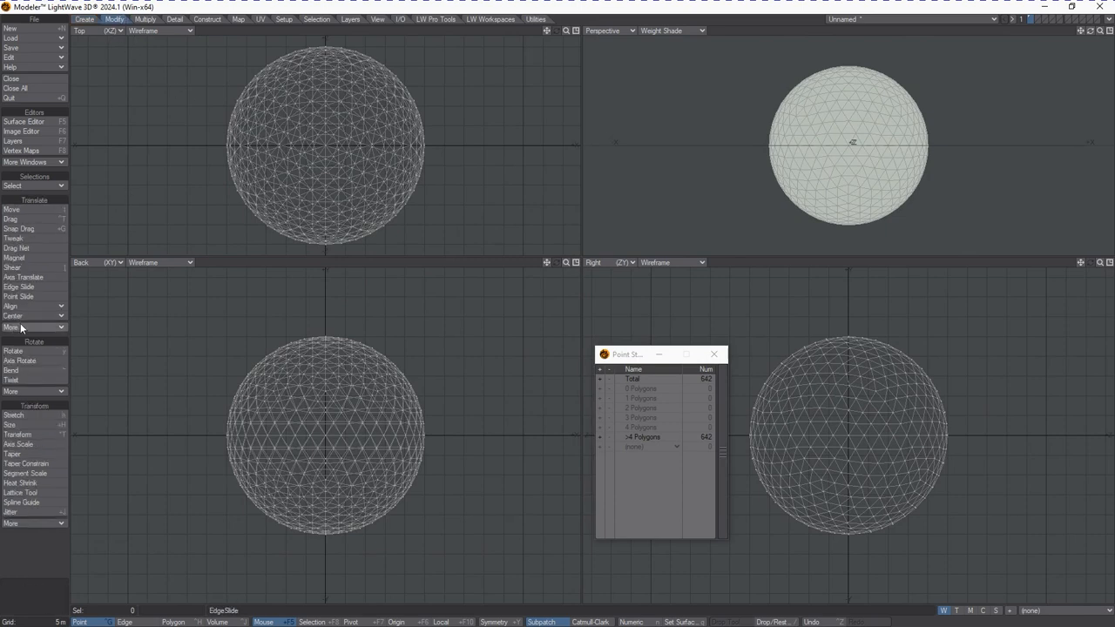
click(46, 512)
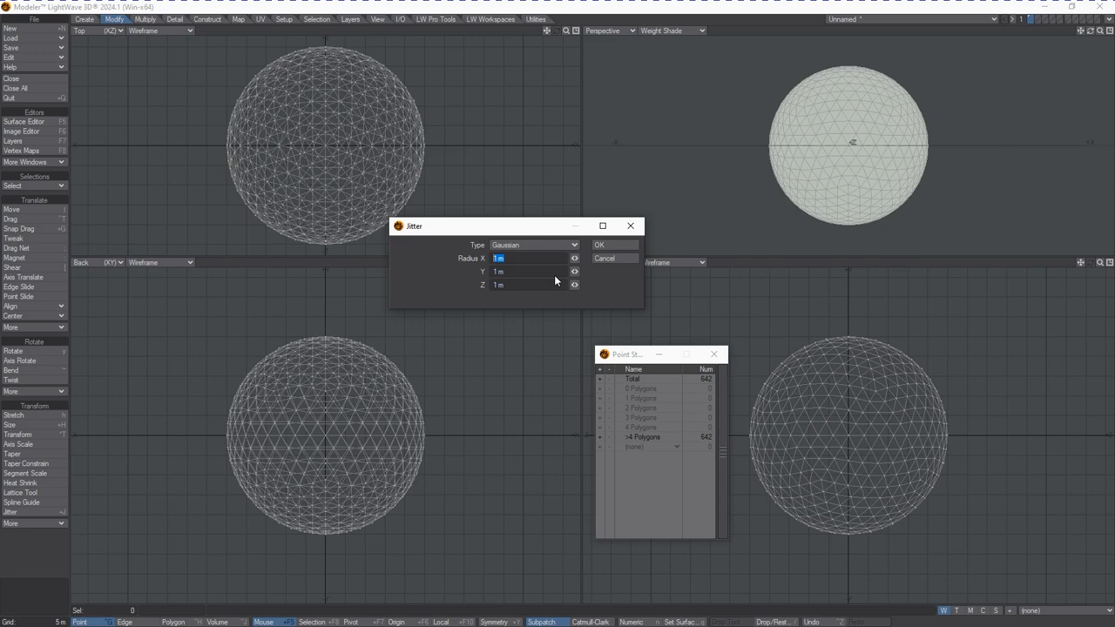
text(10)
key(Tab)
text(10)
key(Tab)
text(10)
click(600, 245)
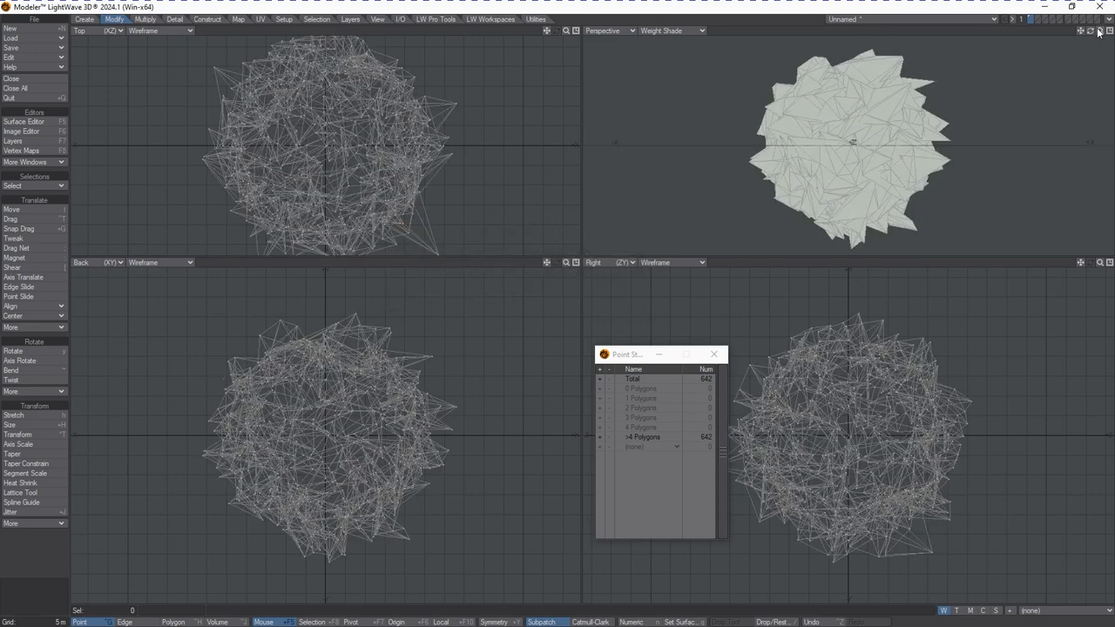
Remove the ball's polygons, keeping only its points
drag(1093, 33, 1094, 36)
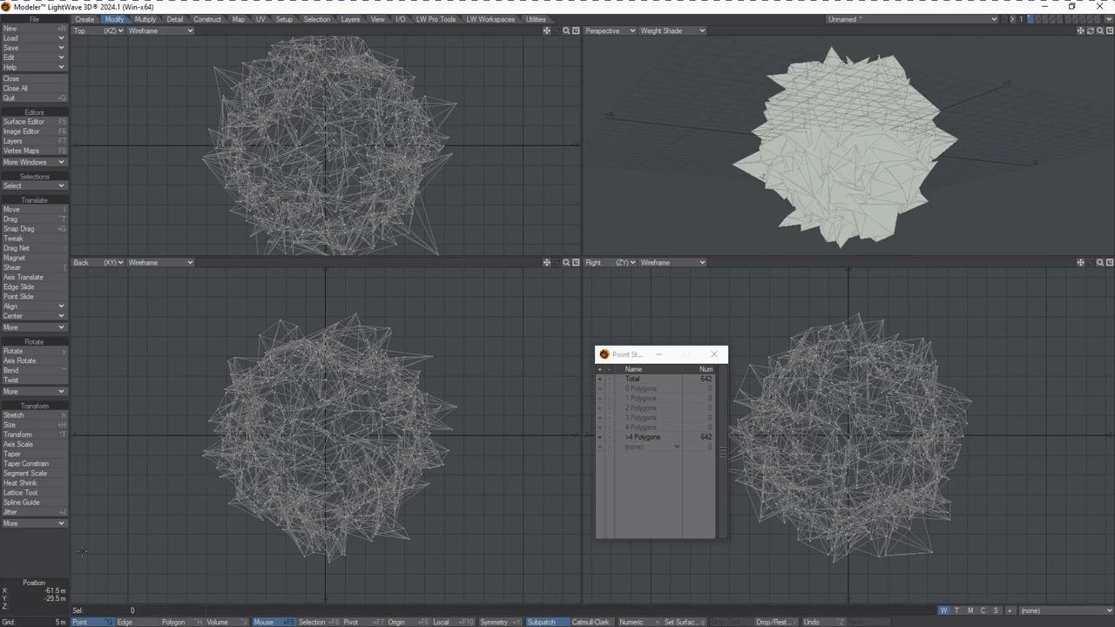
key(k)
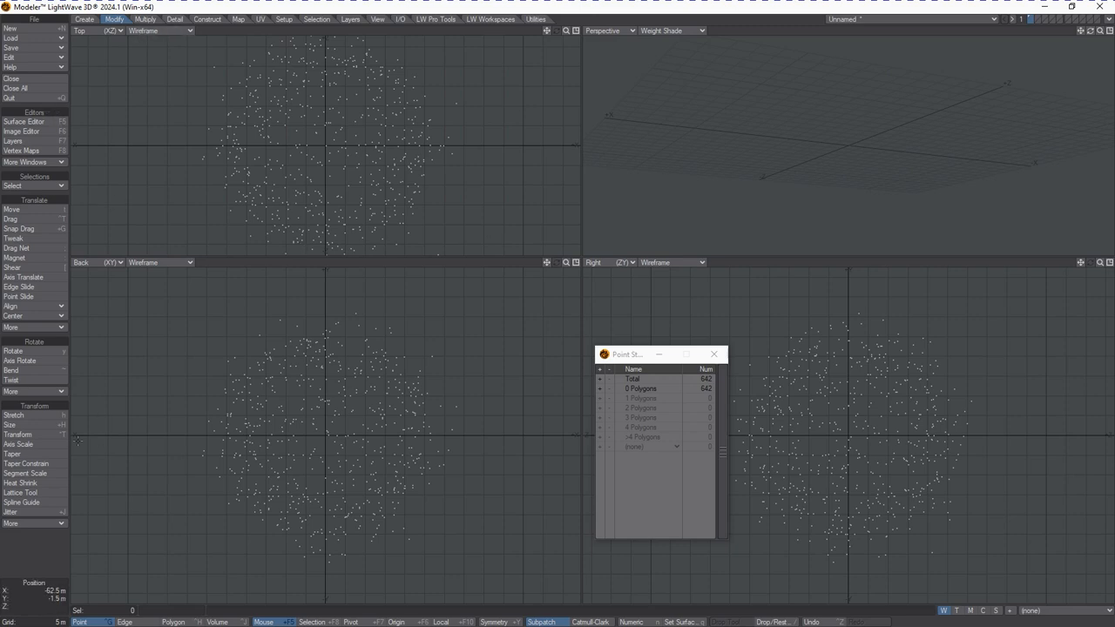
Make 1-point polygons from all the points
click(84, 19)
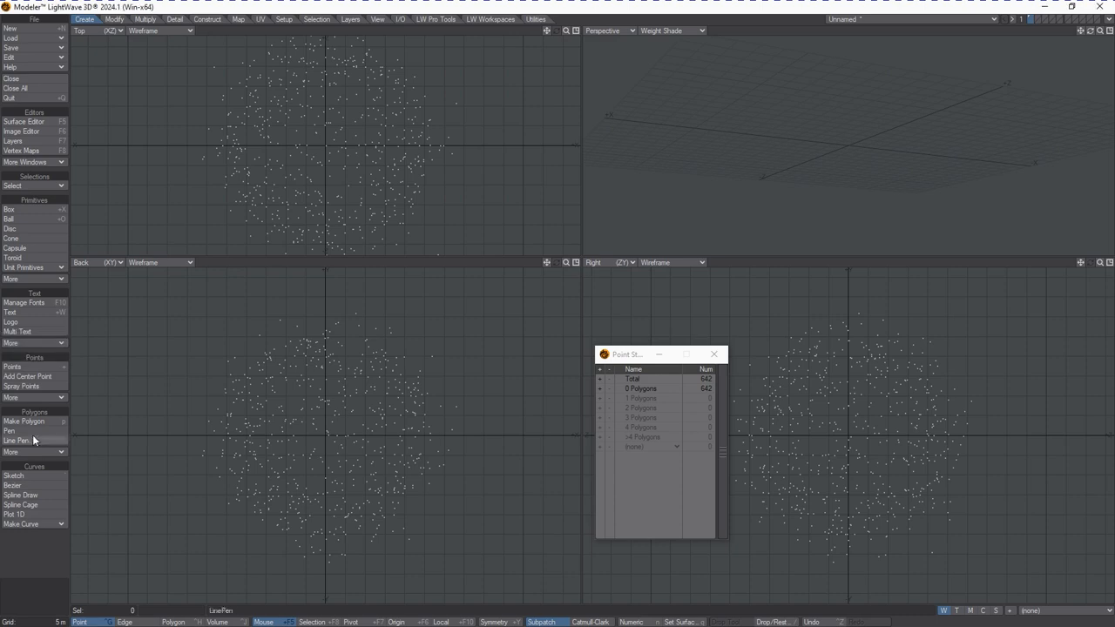
click(29, 397)
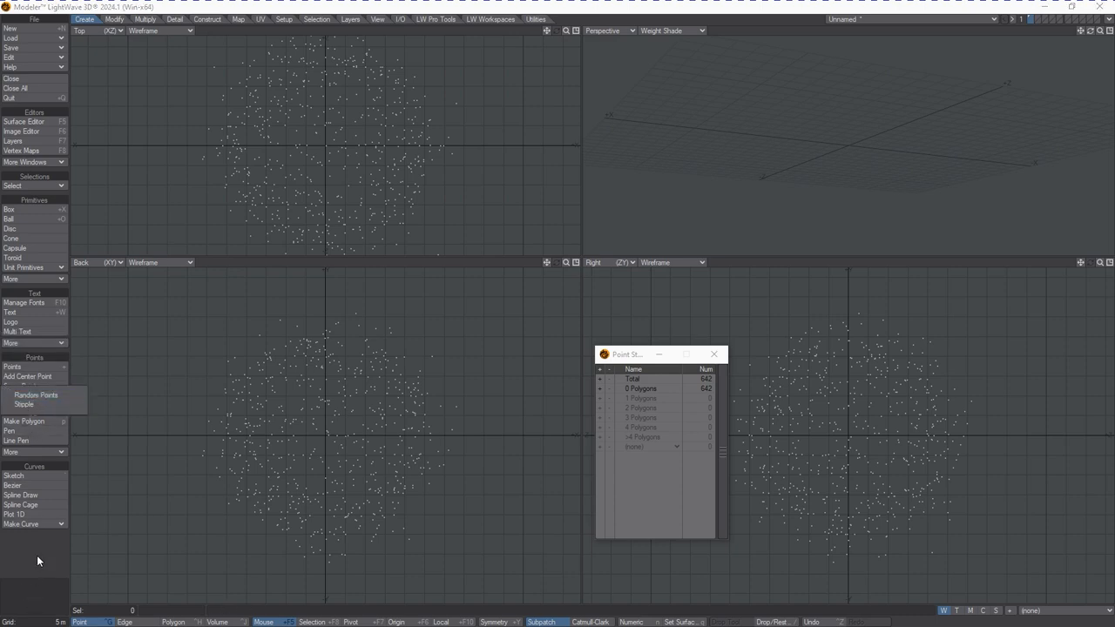
click(37, 450)
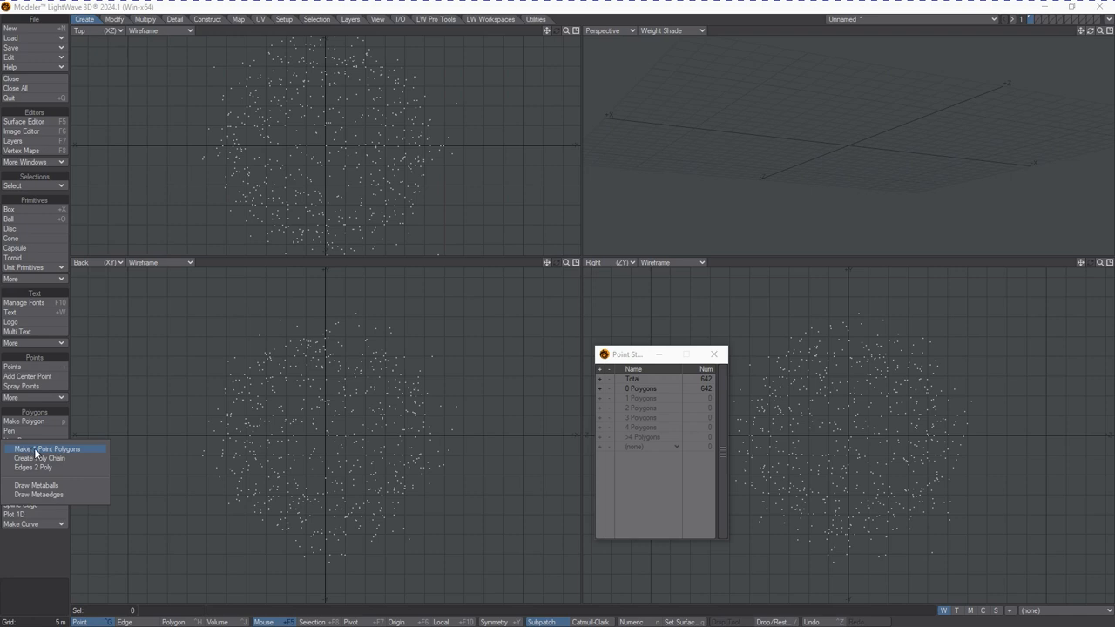
click(83, 450)
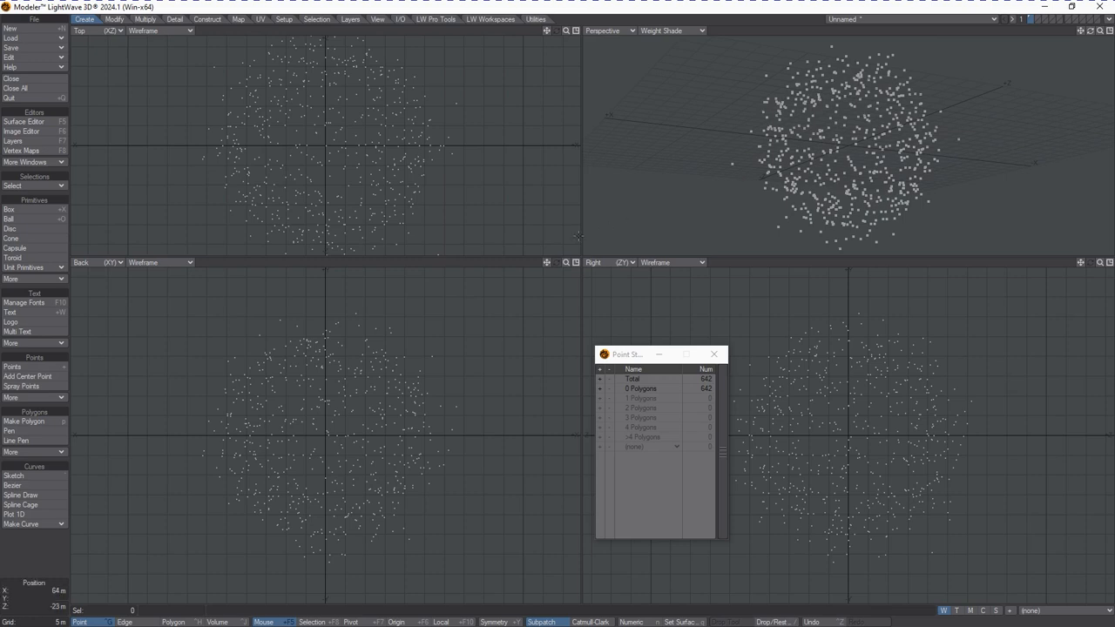
key(n)
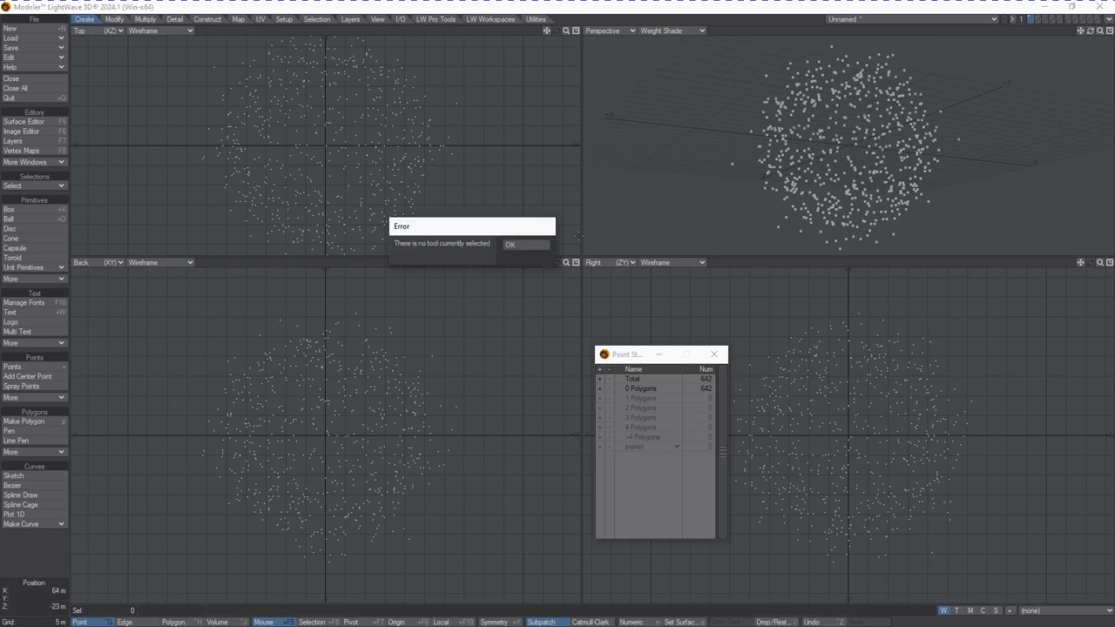
click(517, 247)
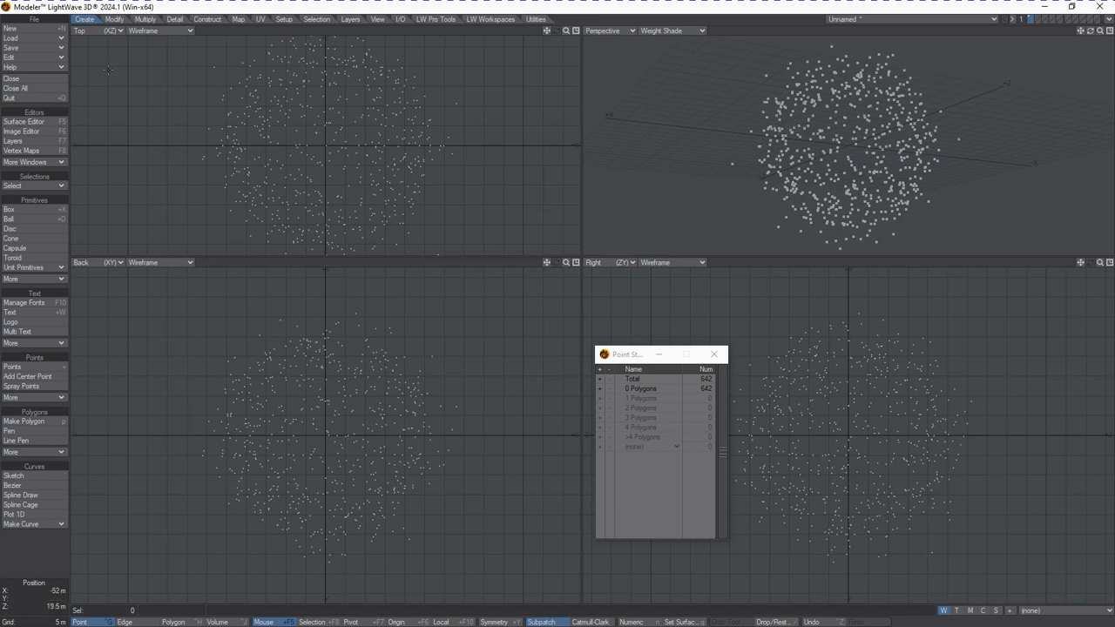
Save the object as Starsphere_MadePolysToPoints in the JitterToolDemo Objects folder
click(37, 48)
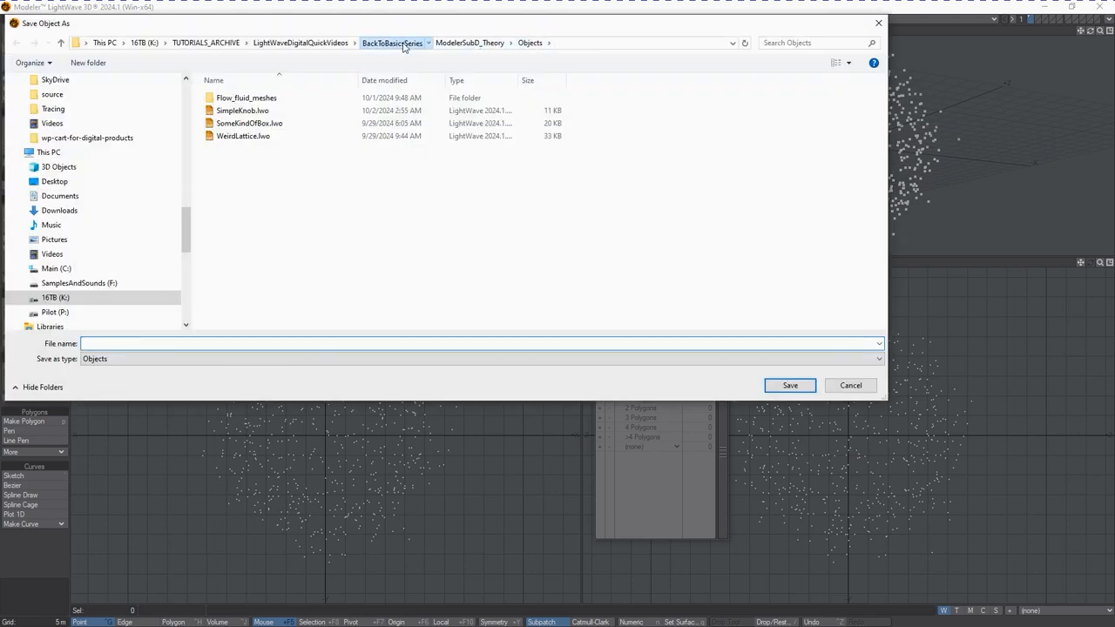
click(394, 42)
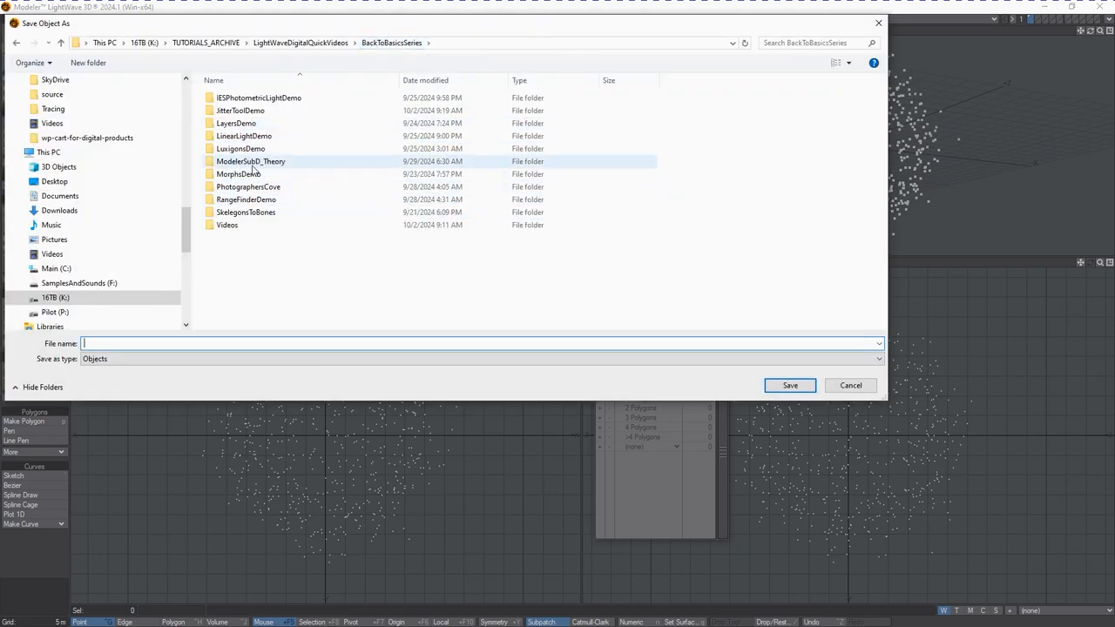
double_click(241, 111)
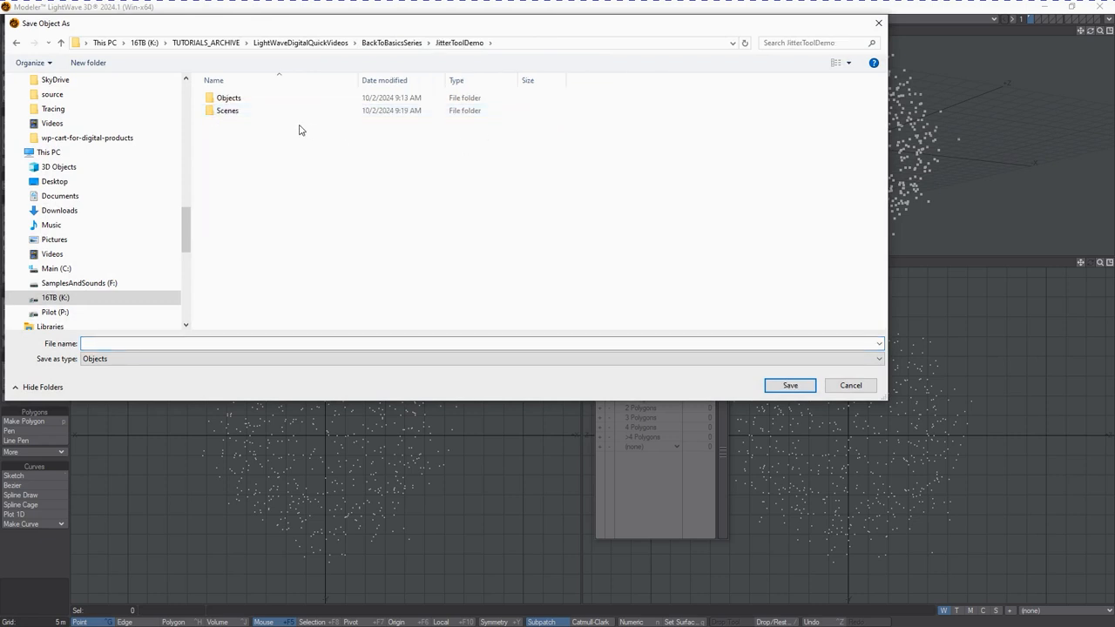
double_click(243, 99)
click(156, 343)
text(Starsphere)
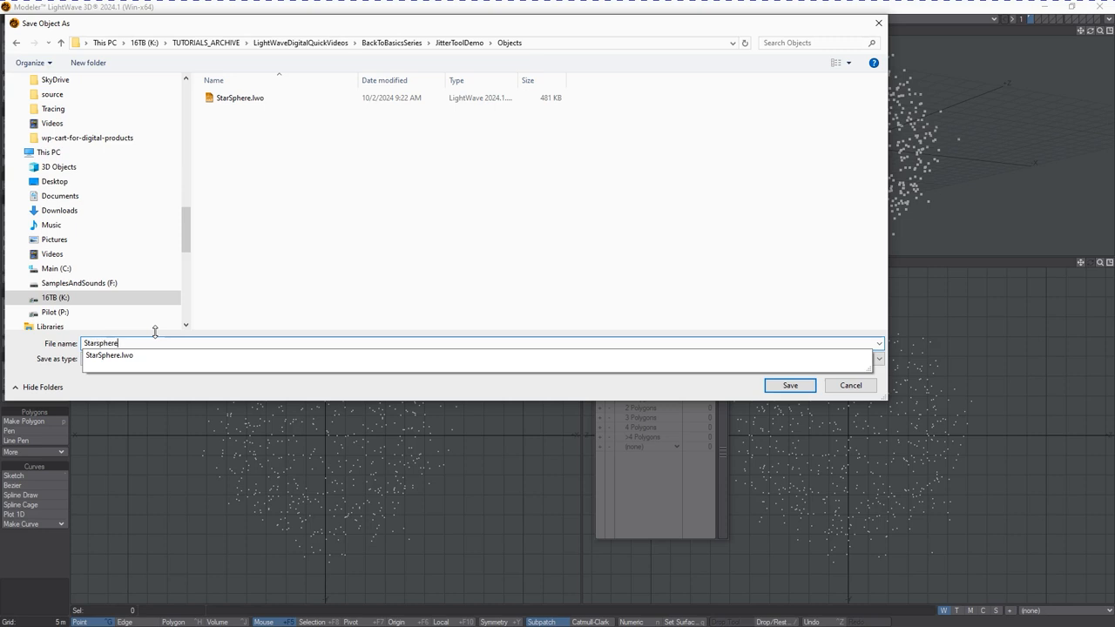
text(_MAde)
key(BackSpace)
key(BackSpace)
text(adP)
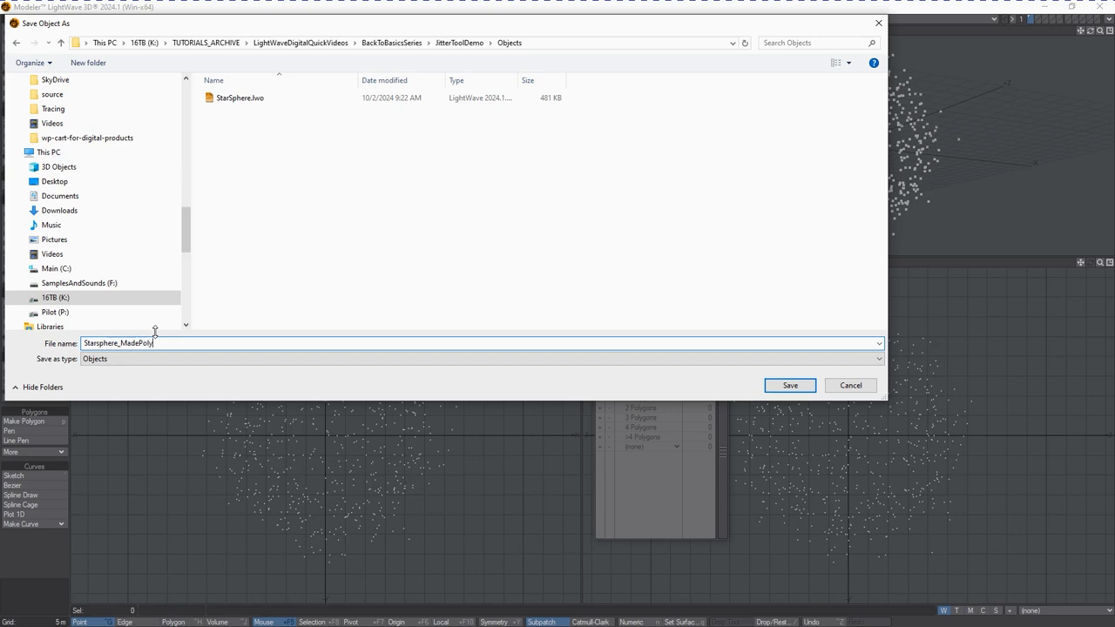
text(Points)
key(Return)
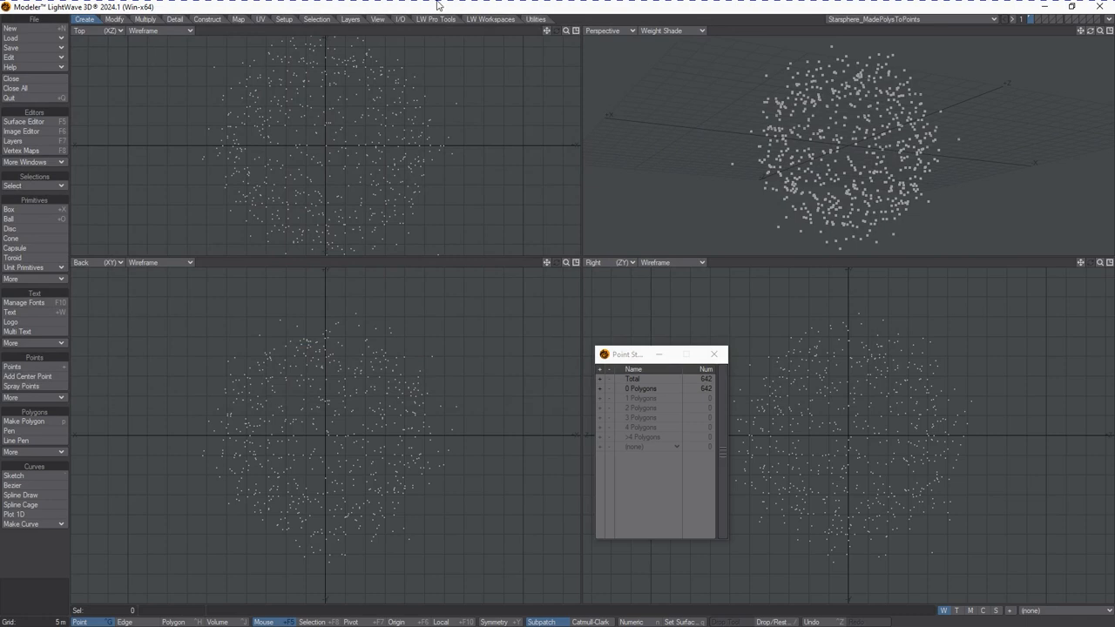
Undo the 1-point polygon creation and save the object as Starsphere_PreMake1PointPolysStep
key(ctrl+z)
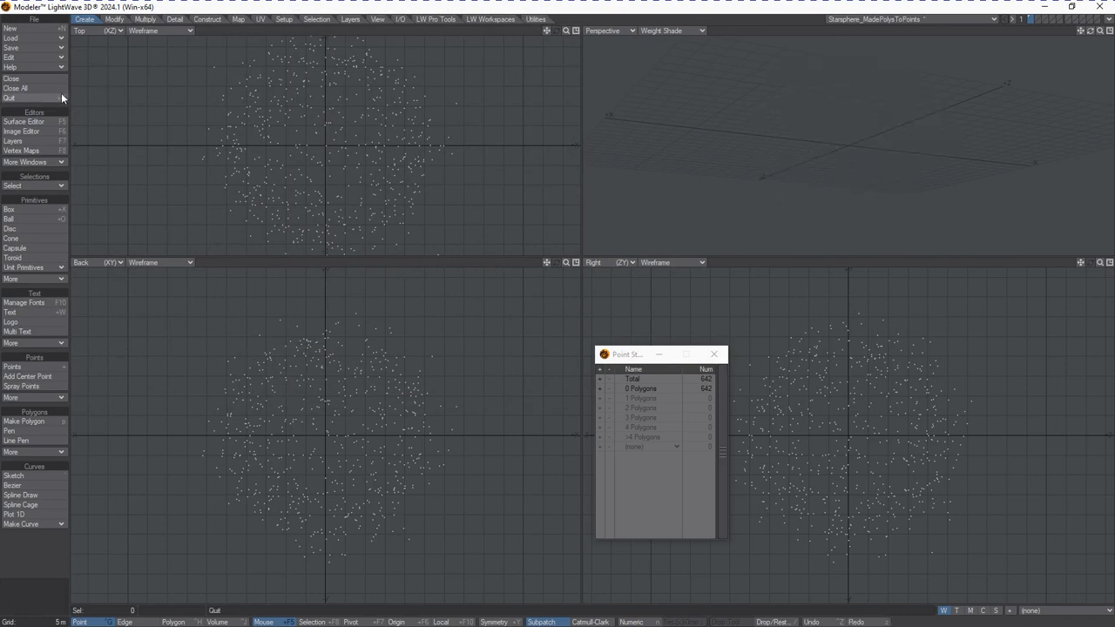
click(30, 49)
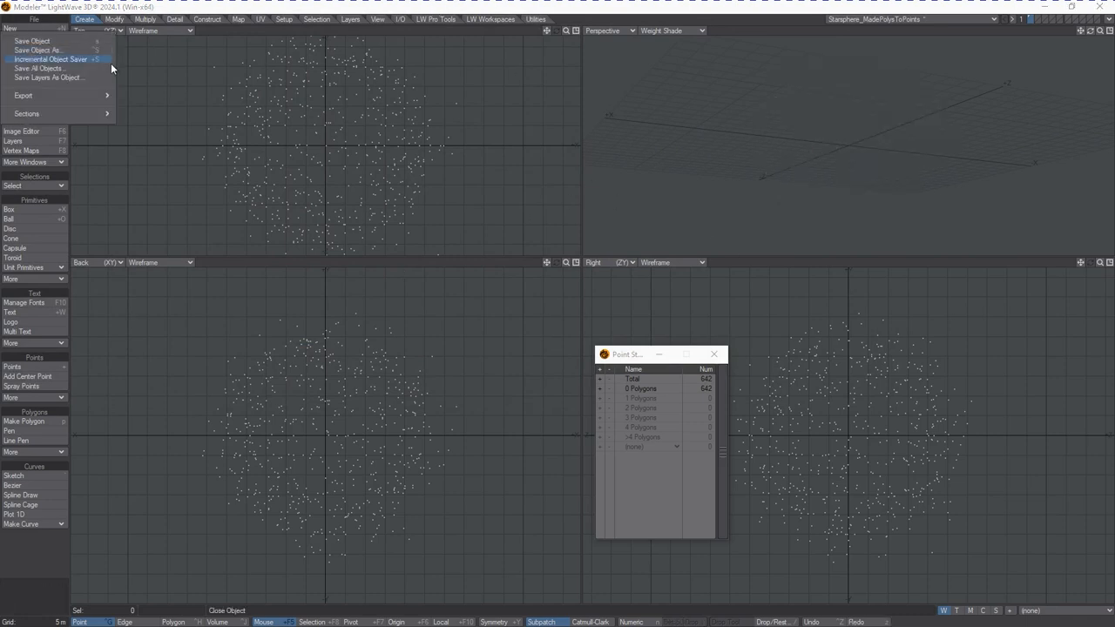
click(64, 50)
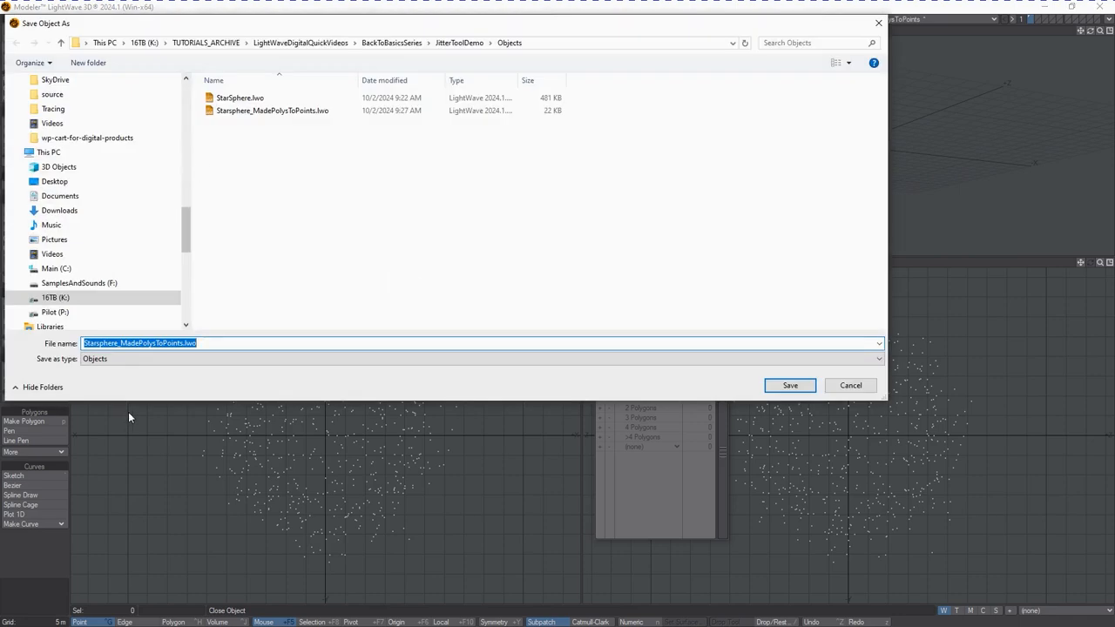
click(183, 343)
key(BackSpace)
key(BackSpace)
key(BackSpace)
key(BackSpace)
key(BackSpace)
key(BackSpace)
key(BackSpace)
key(BackSpace)
key(BackSpace)
key(BackSpace)
key(BackSpace)
key(BackSpace)
key(BackSpace)
key(BackSpace)
key(BackSpace)
key(BackSpace)
key(BackSpace)
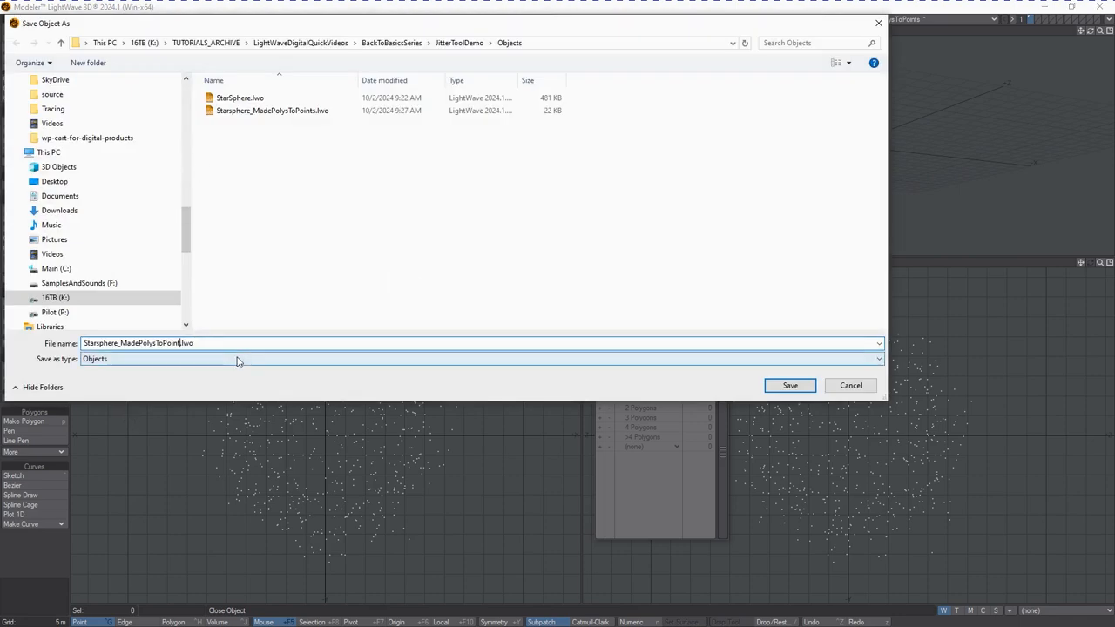
text(PreMake1PointPolysStep)
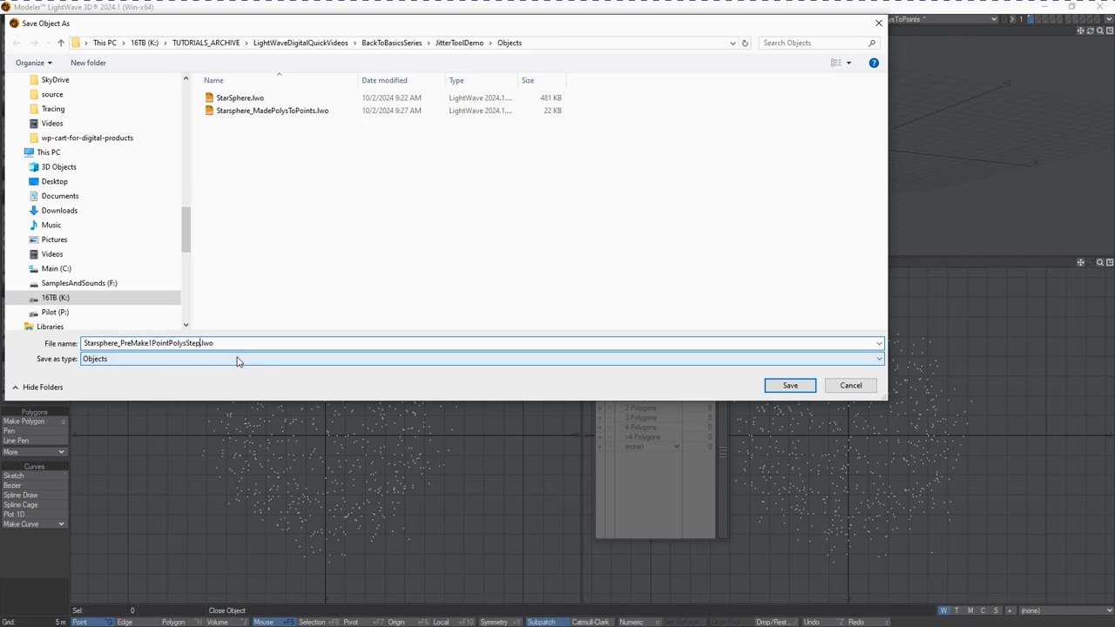
key(Return)
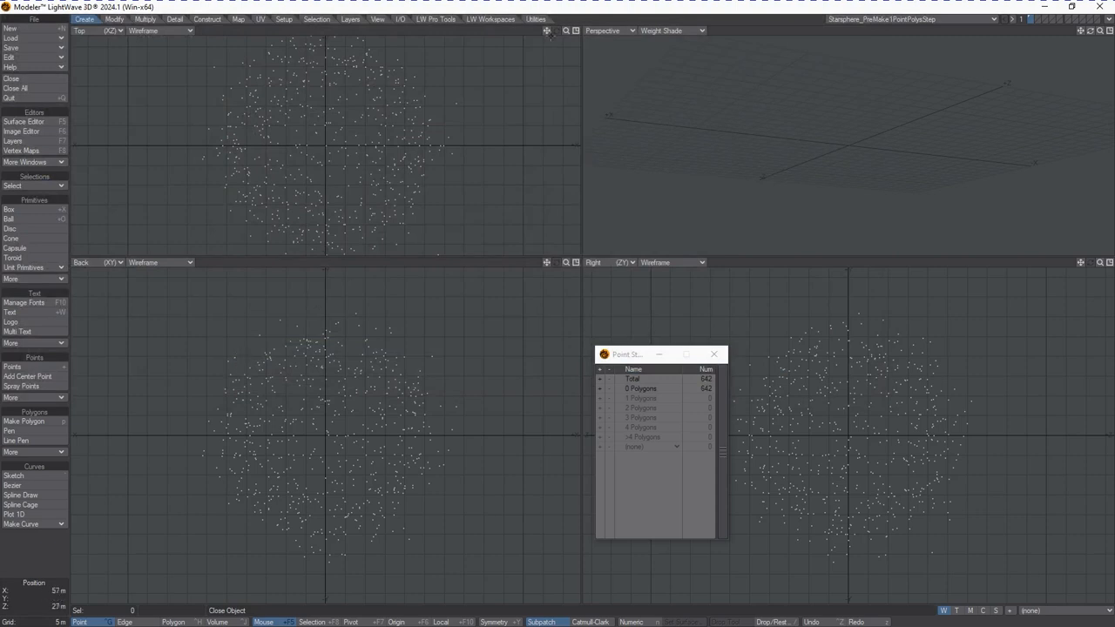
Send the object to Layout
click(1106, 21)
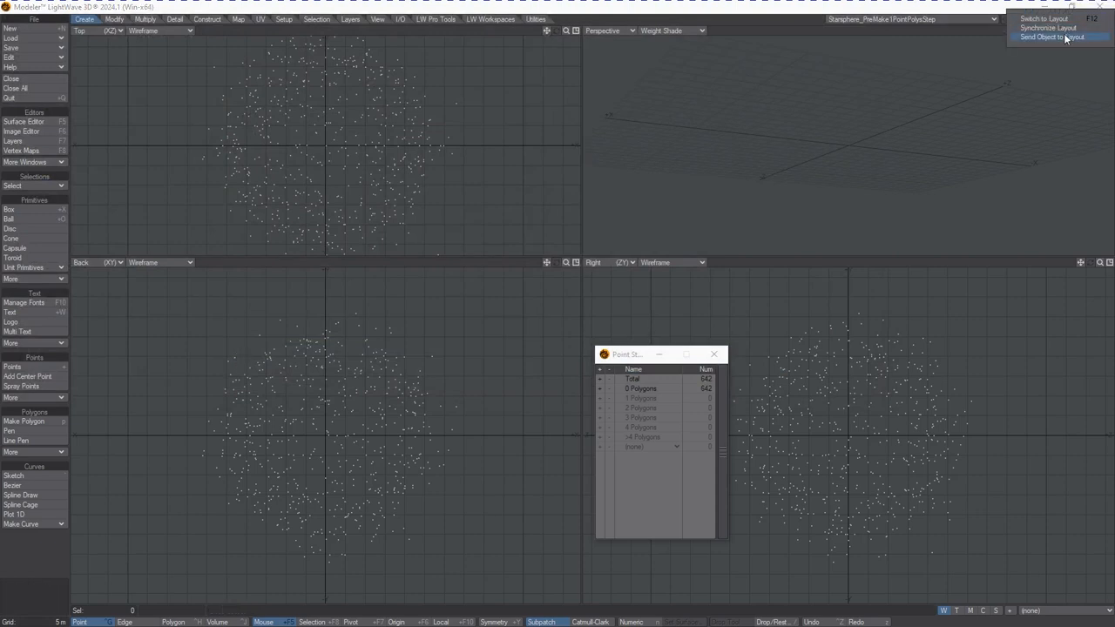
click(1067, 36)
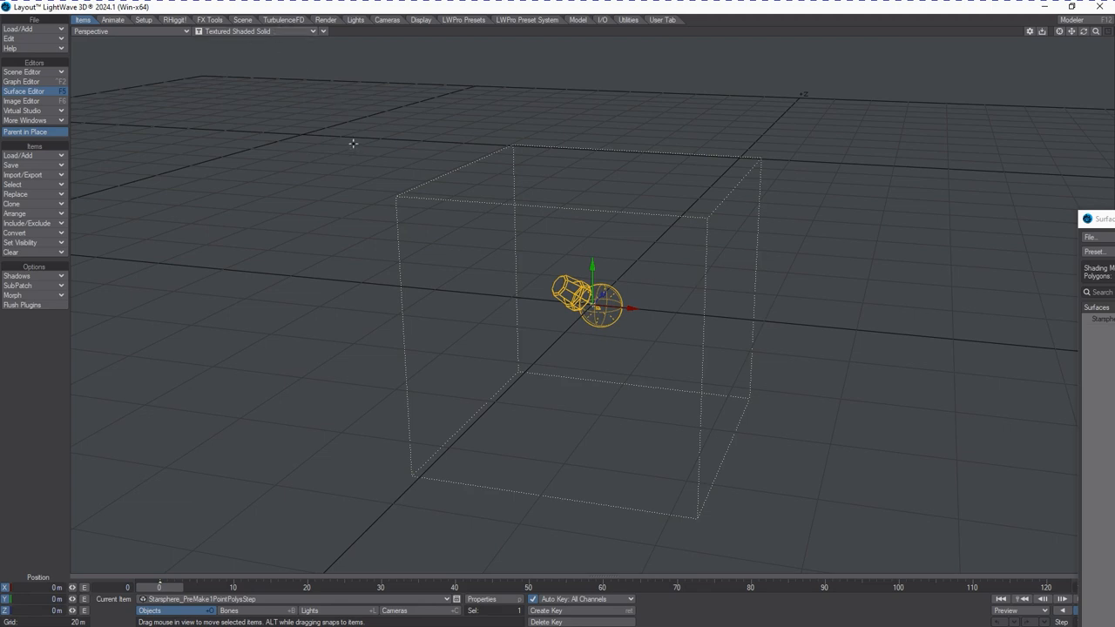
Set the Layout perspective viewport to Vertices display
click(261, 32)
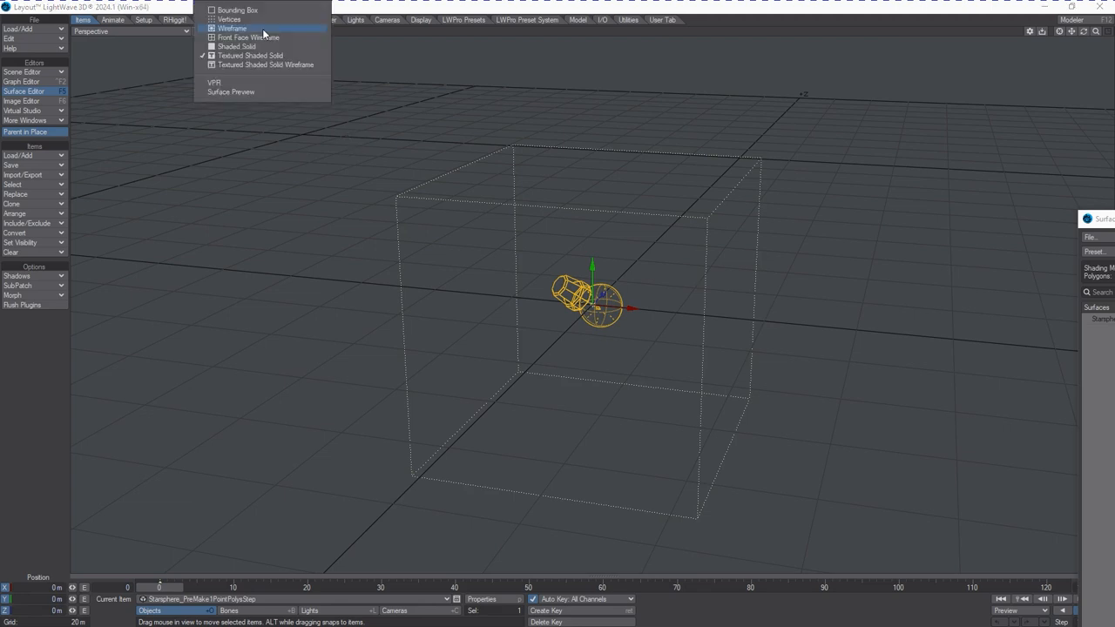
click(263, 19)
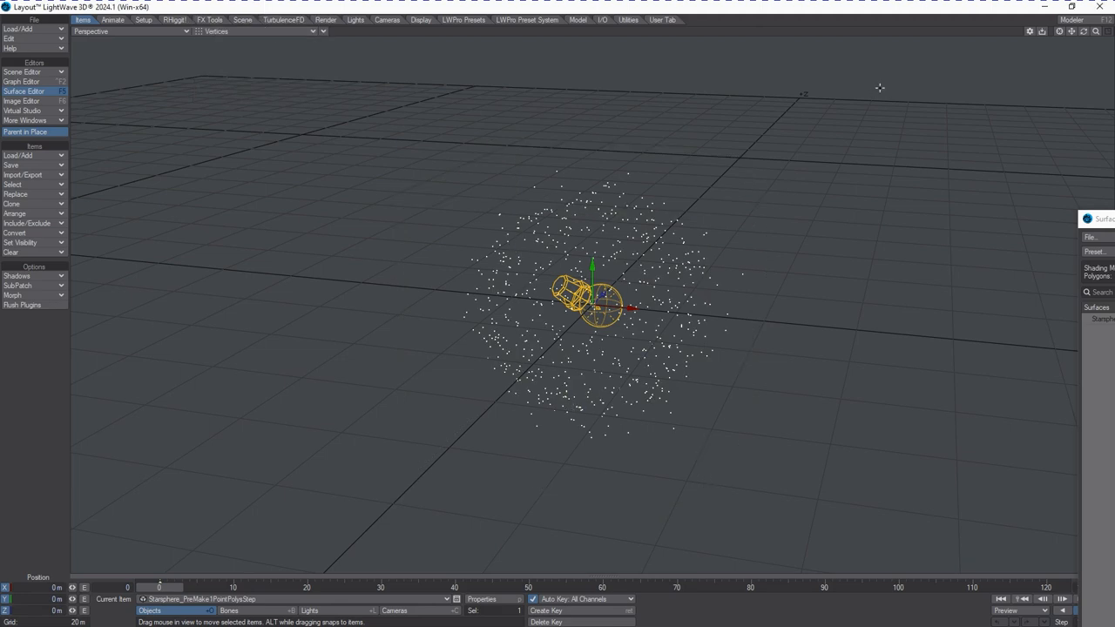
drag(1095, 32, 1103, 32)
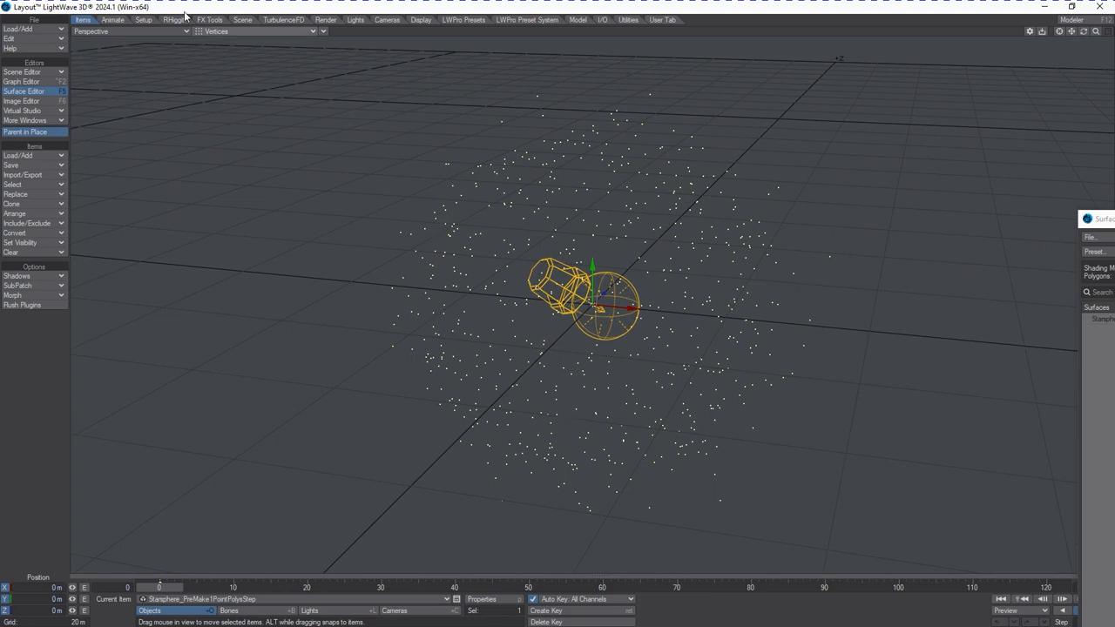
Switch the Layout viewport to Camera View
click(139, 32)
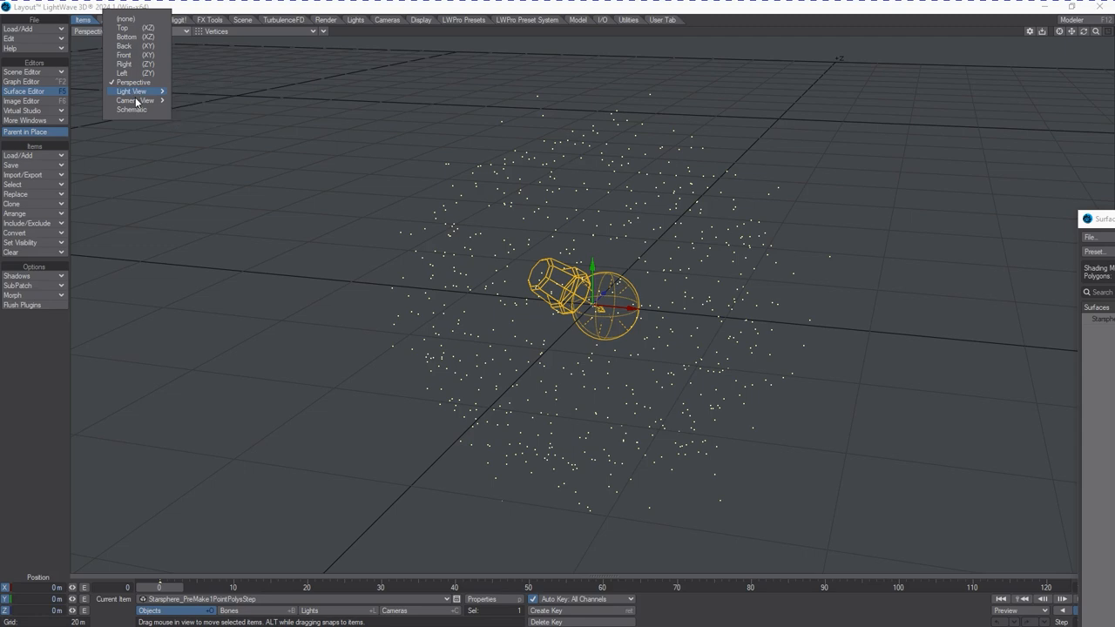
mouse_move(136, 101)
click(186, 118)
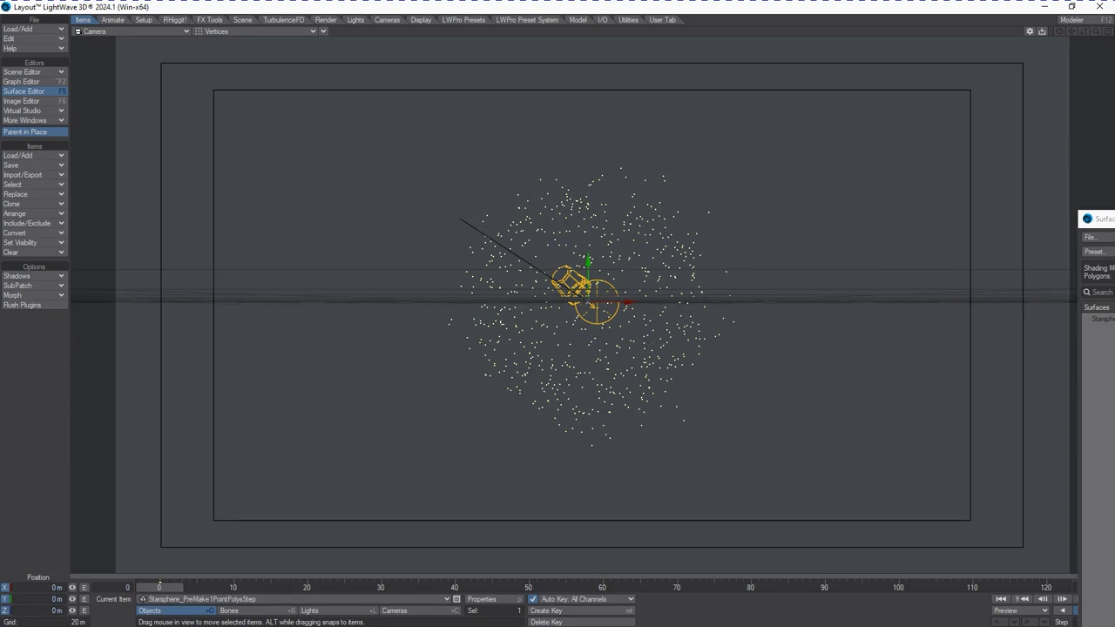
Open the Scene Editor and set the viewport display mode to VPR
key(ctrl+F1)
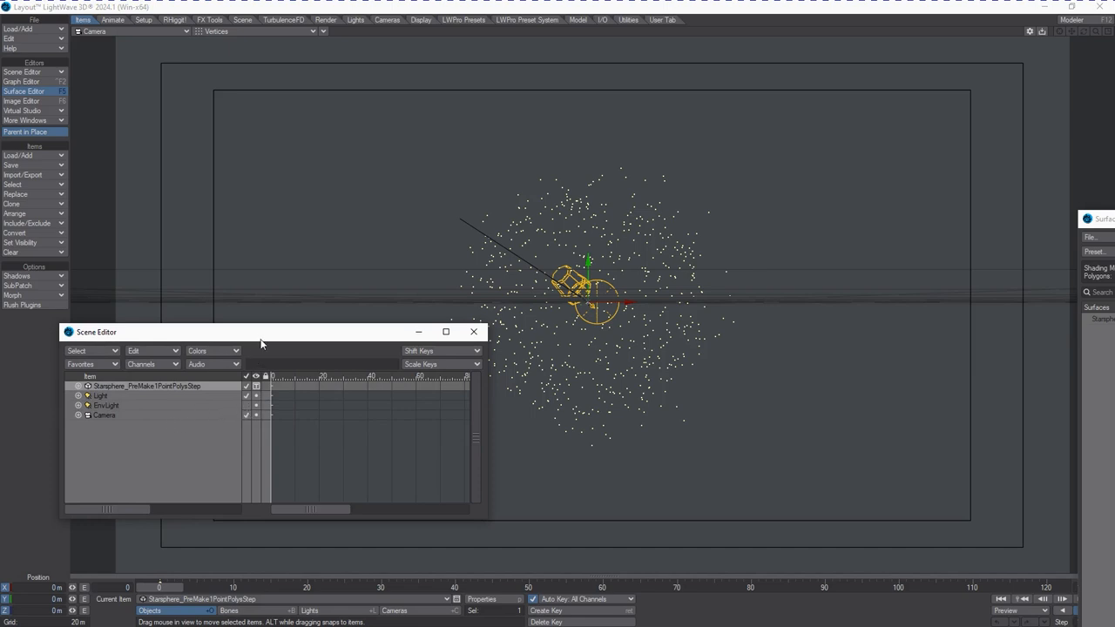
drag(262, 343, 292, 375)
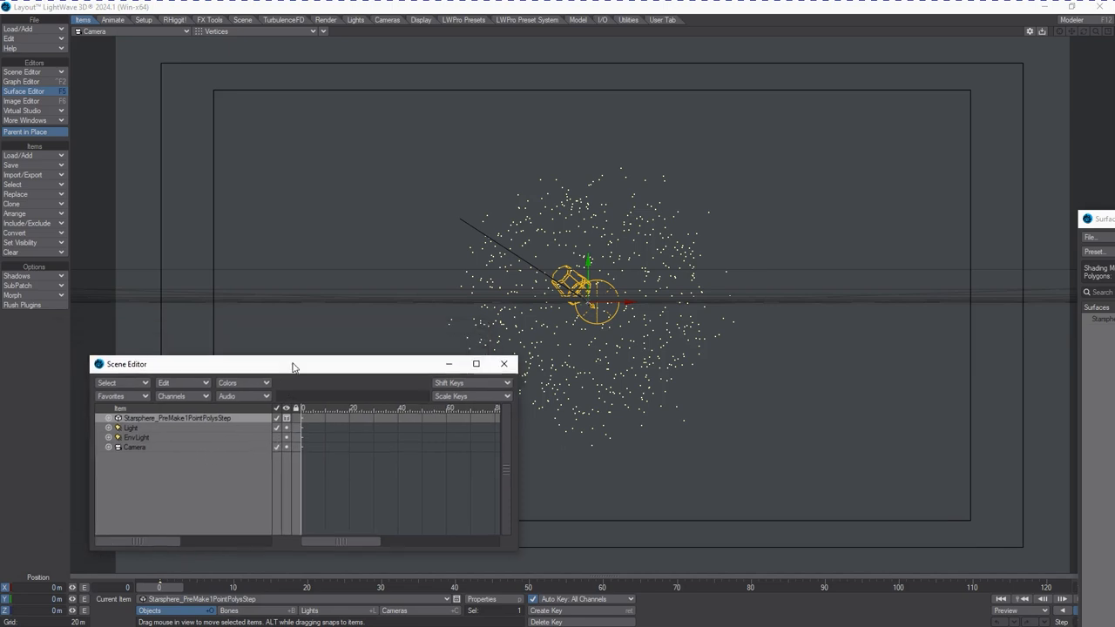
click(218, 33)
click(219, 89)
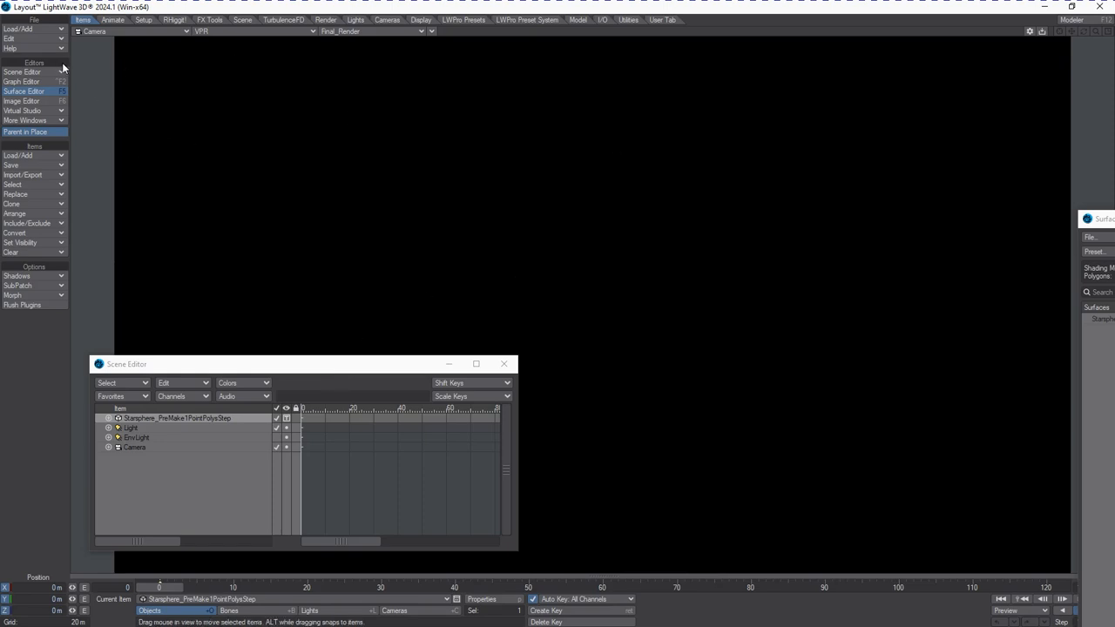
Load the object Starsphere_MadePolysToPoints.lwo into the scene
click(34, 19)
mouse_move(46, 28)
mouse_move(169, 32)
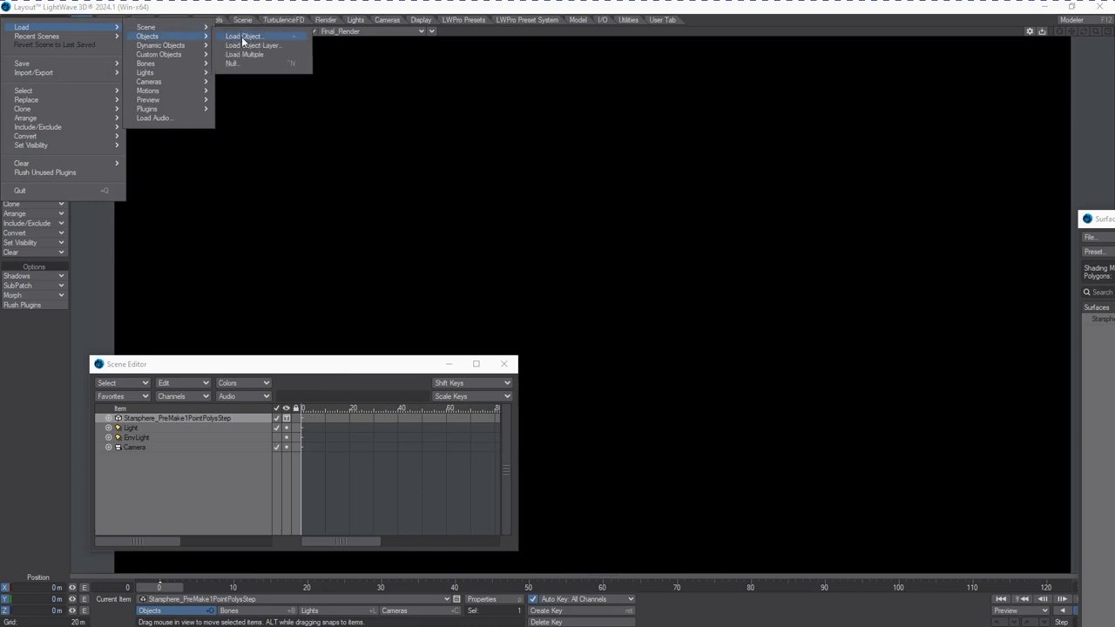
click(239, 36)
click(410, 222)
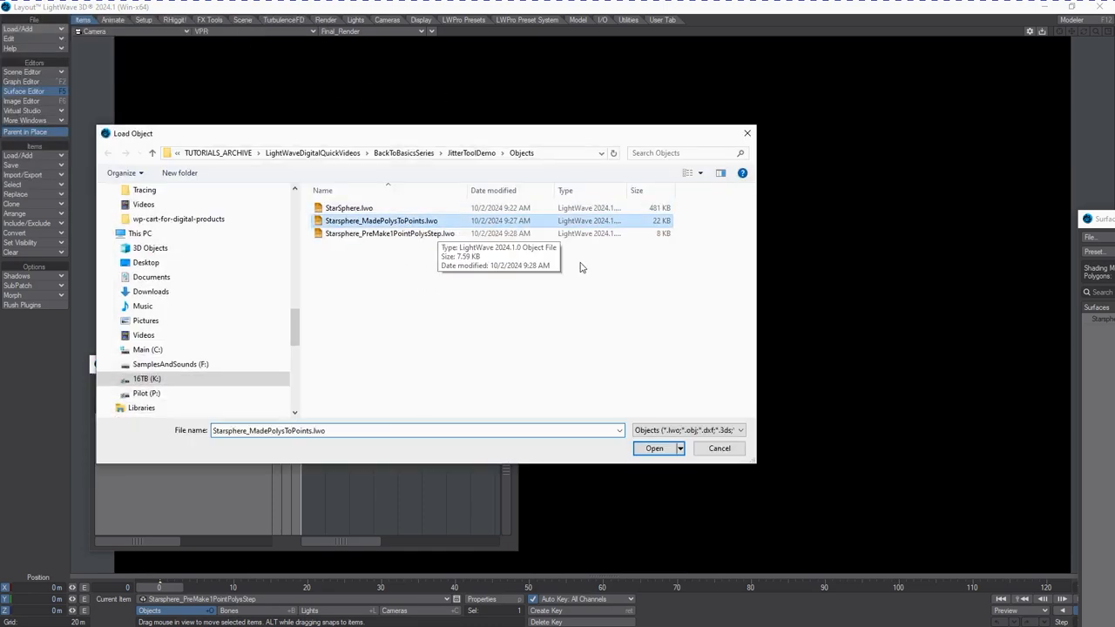
click(642, 451)
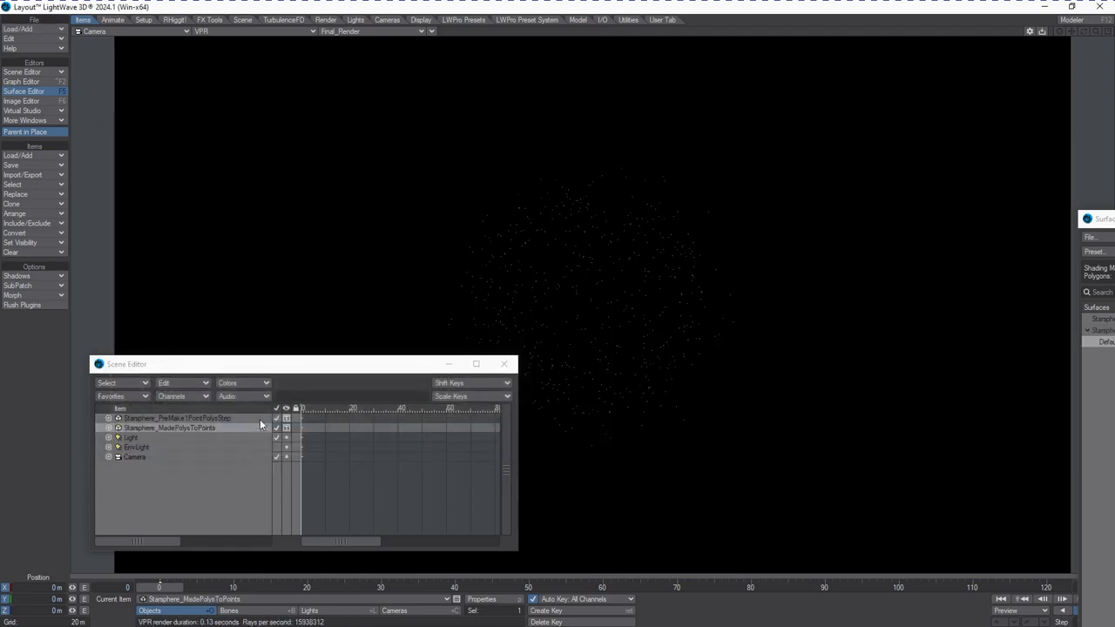
Select the camera and move it into the star field
drag(402, 364, 383, 126)
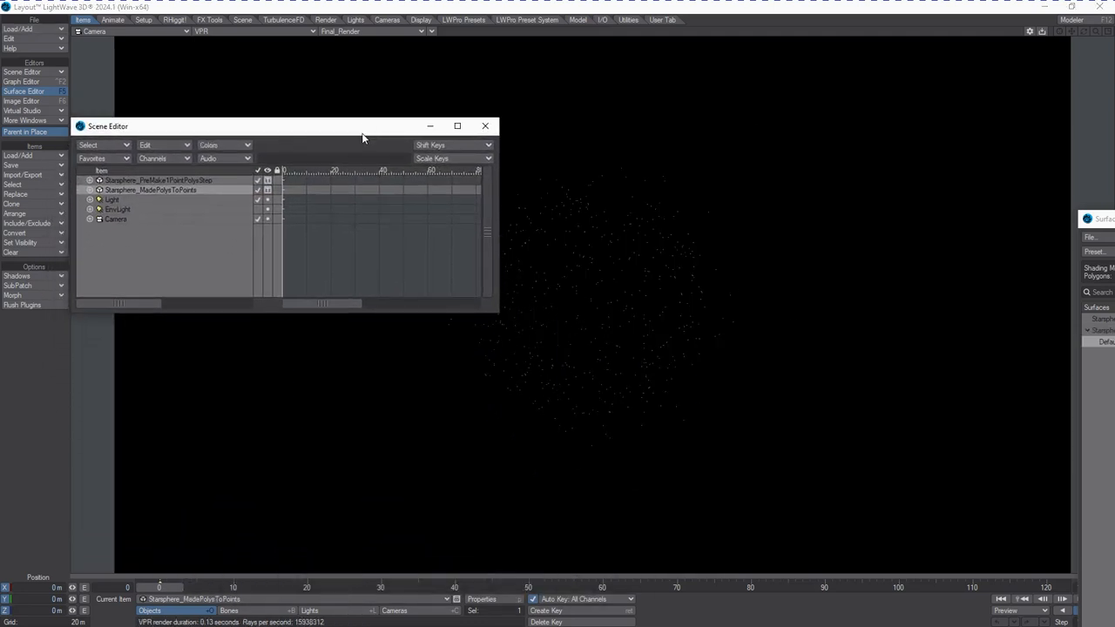
click(394, 610)
drag(647, 326, 661, 343)
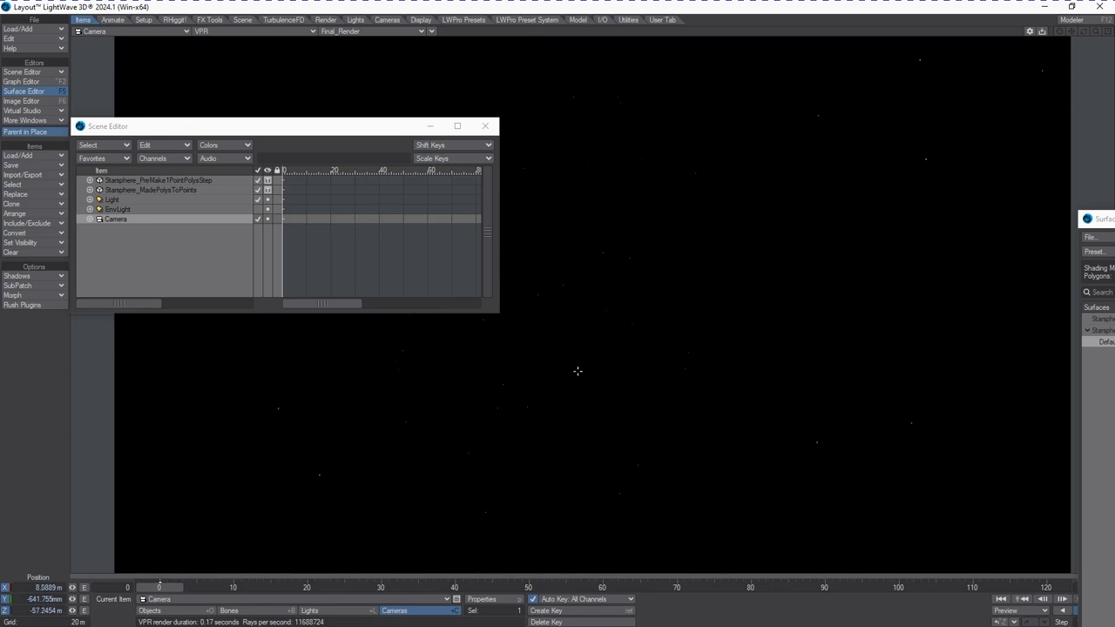
mouse_move(578, 371)
mouse_down()
mouse_move(582, 400)
mouse_move(578, 371)
mouse_move(567, 370)
mouse_move(581, 356)
mouse_move(572, 378)
mouse_move(566, 353)
mouse_move(576, 370)
mouse_up()
click(482, 600)
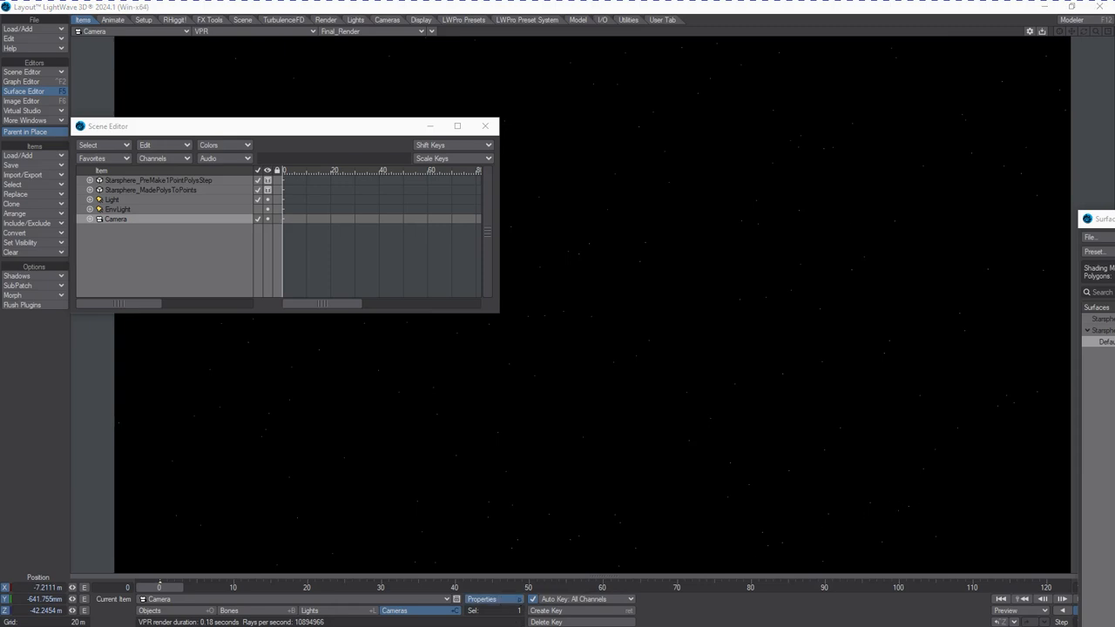
Open Object Properties for the Starsphere_MadePolysToPoints object and go to its Edges settings
click(150, 611)
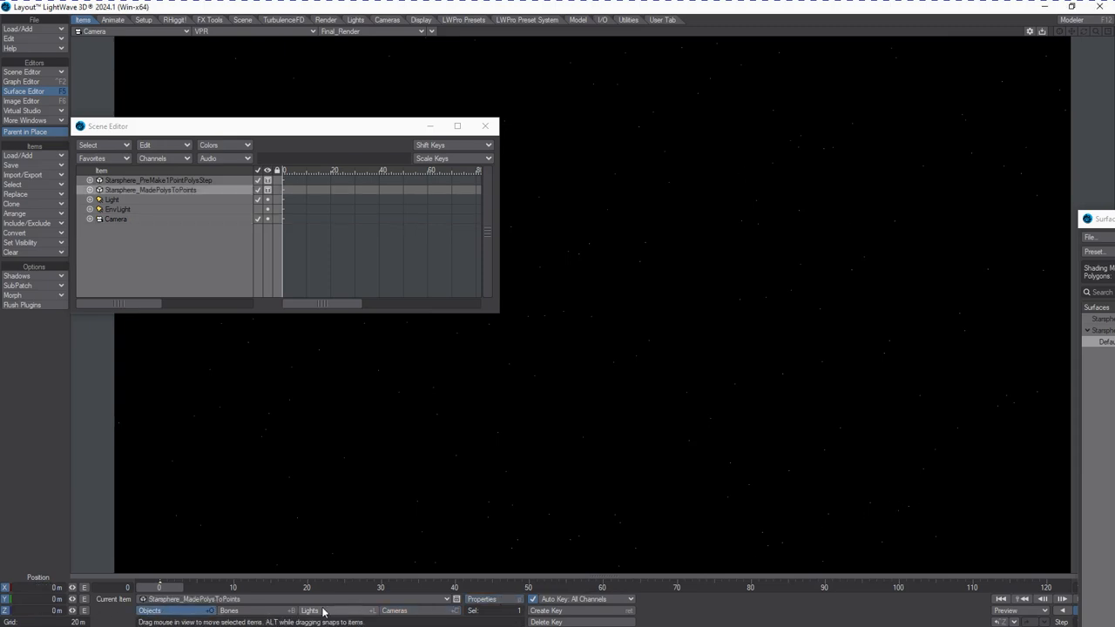
click(466, 600)
click(468, 600)
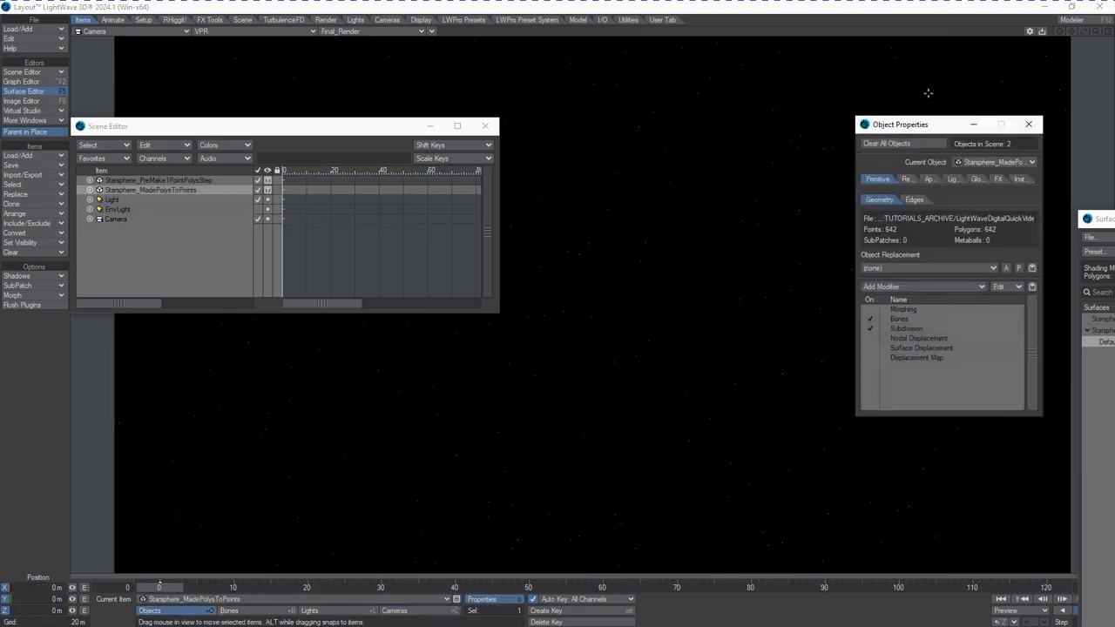
click(931, 180)
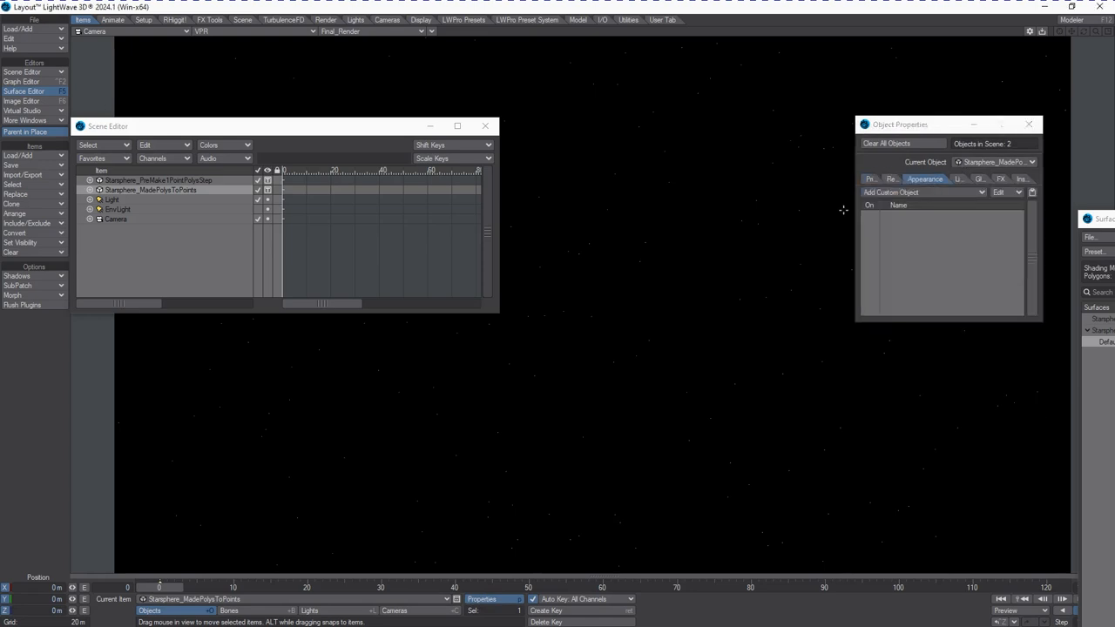
click(900, 179)
click(927, 179)
click(878, 180)
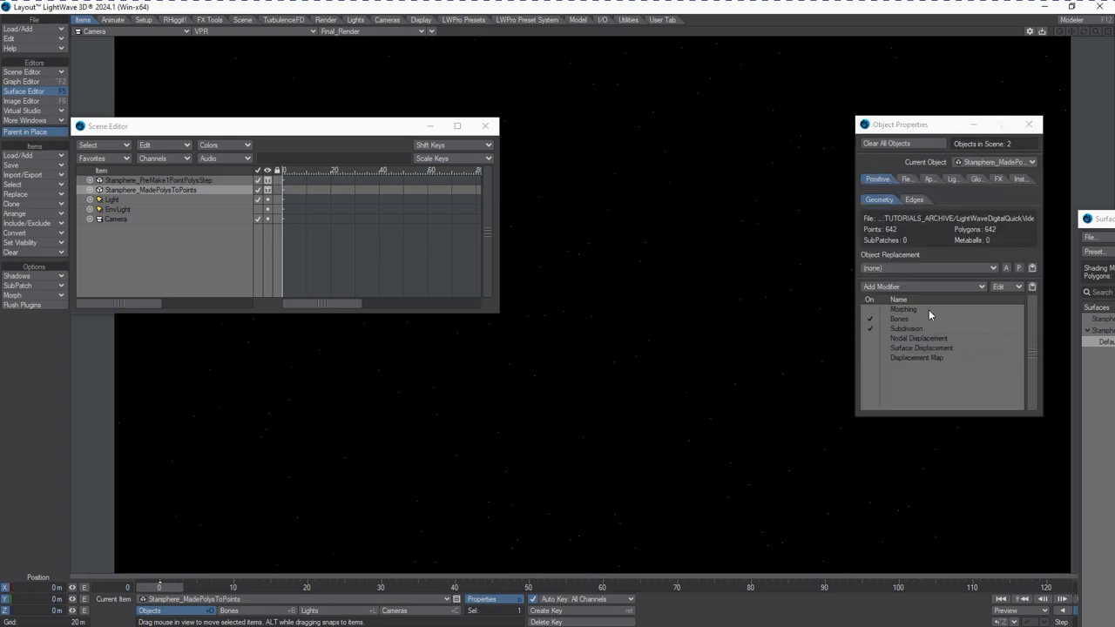
click(920, 339)
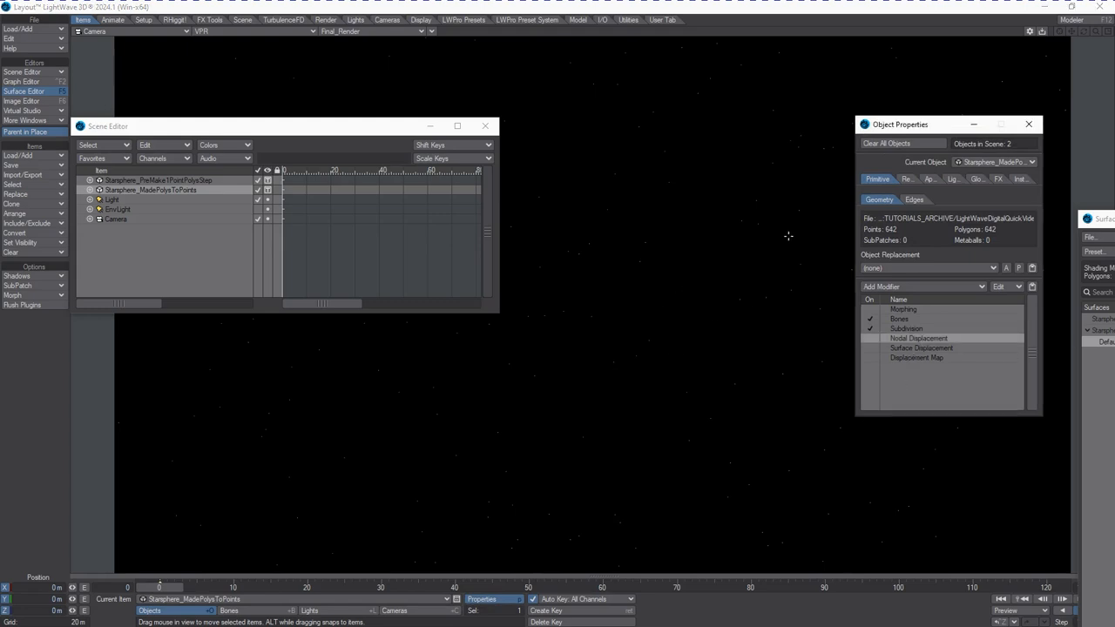
click(913, 200)
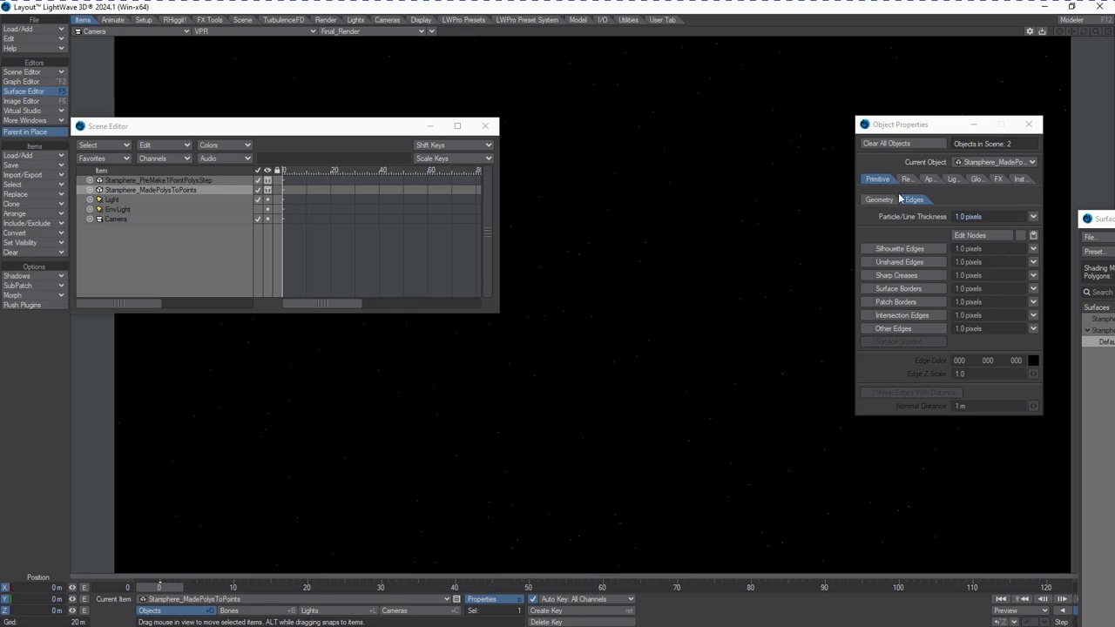
Open Render Properties, view the Render settings and toggle Render Lines off and back on
click(328, 20)
click(28, 144)
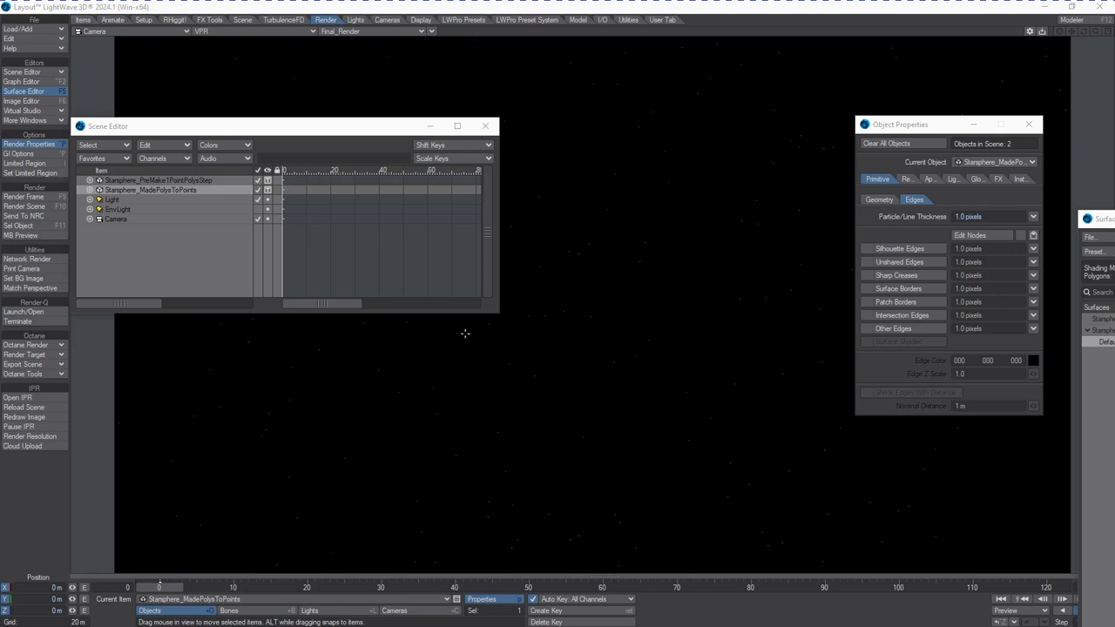
drag(1114, 148, 656, 61)
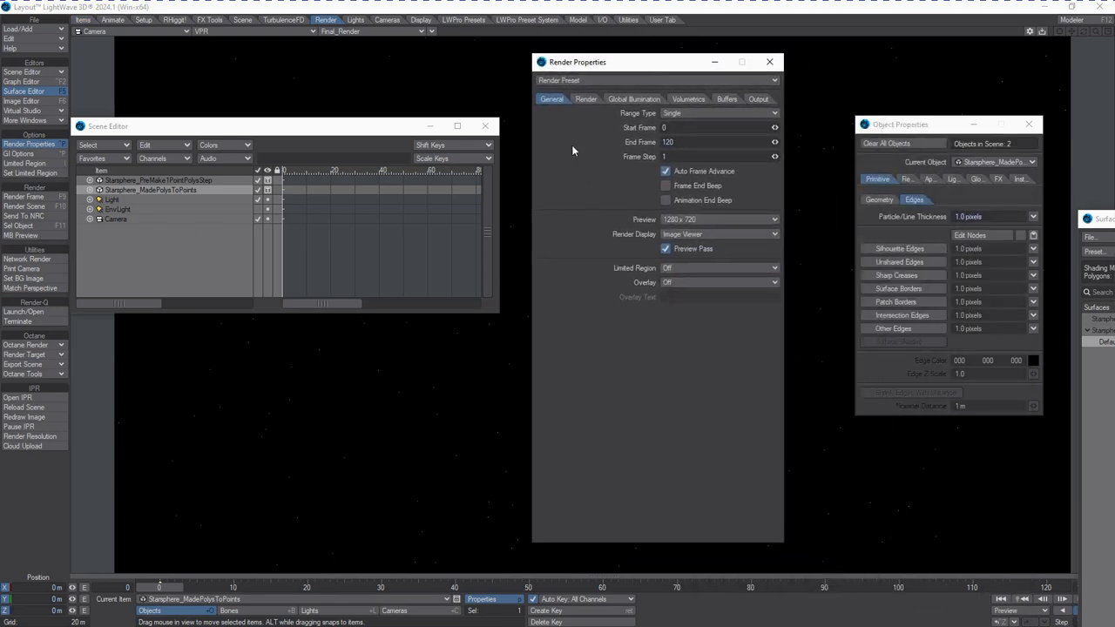
click(580, 99)
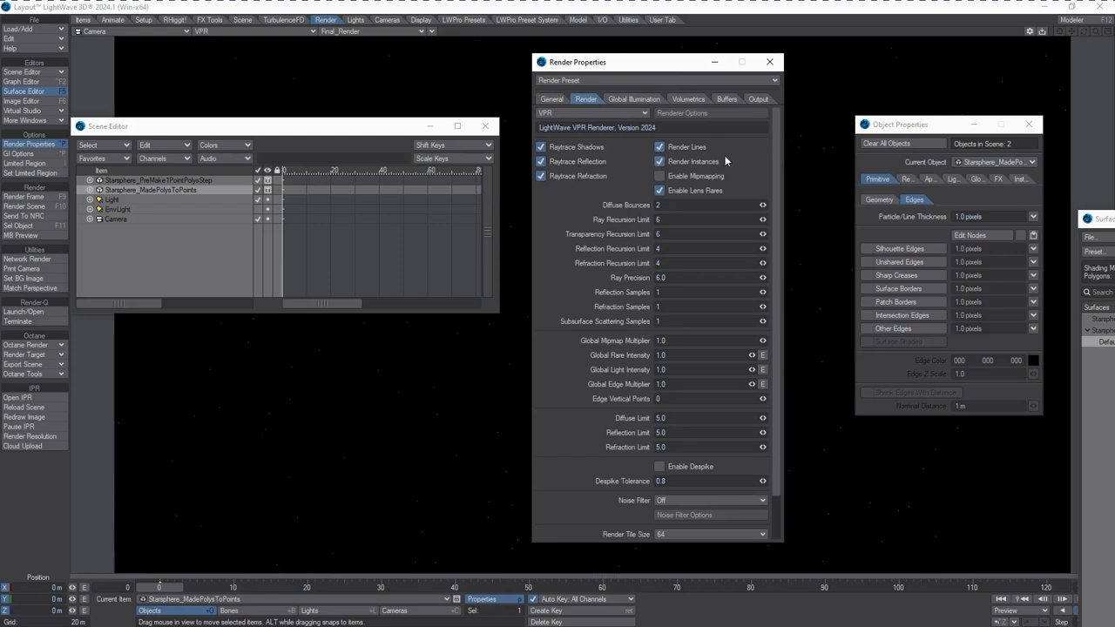
click(660, 148)
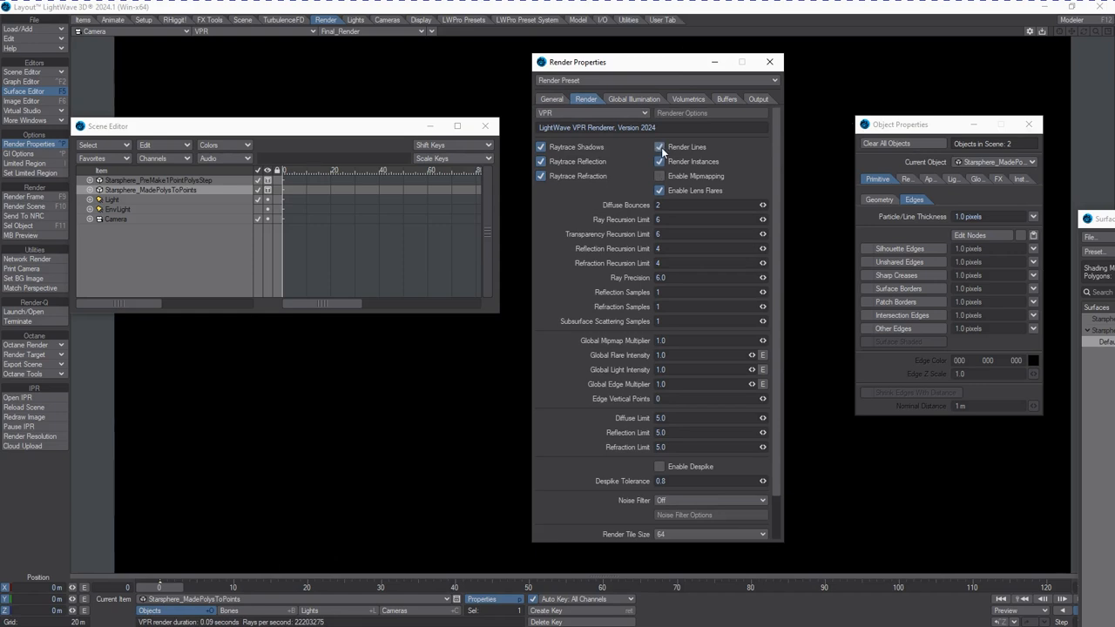
click(661, 147)
drag(661, 66, 0, 131)
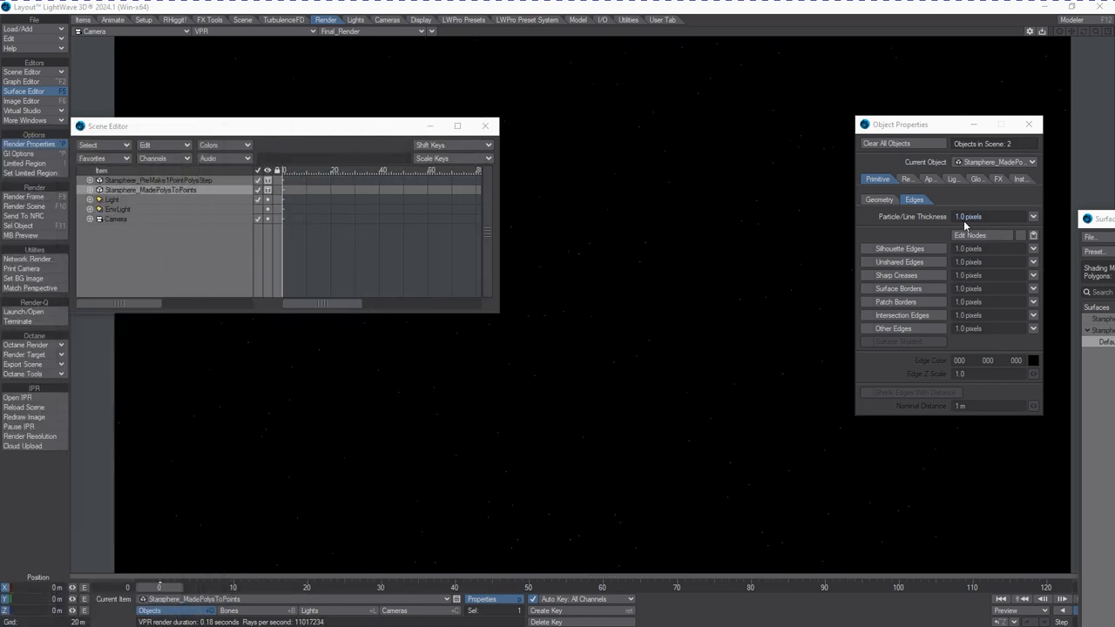
Set the object's Particle/Line Thickness to 0 pixels
drag(966, 217, 818, 234)
text(0)
key(Return)
Try the Medium, Large and Small particle thickness presets
click(1033, 217)
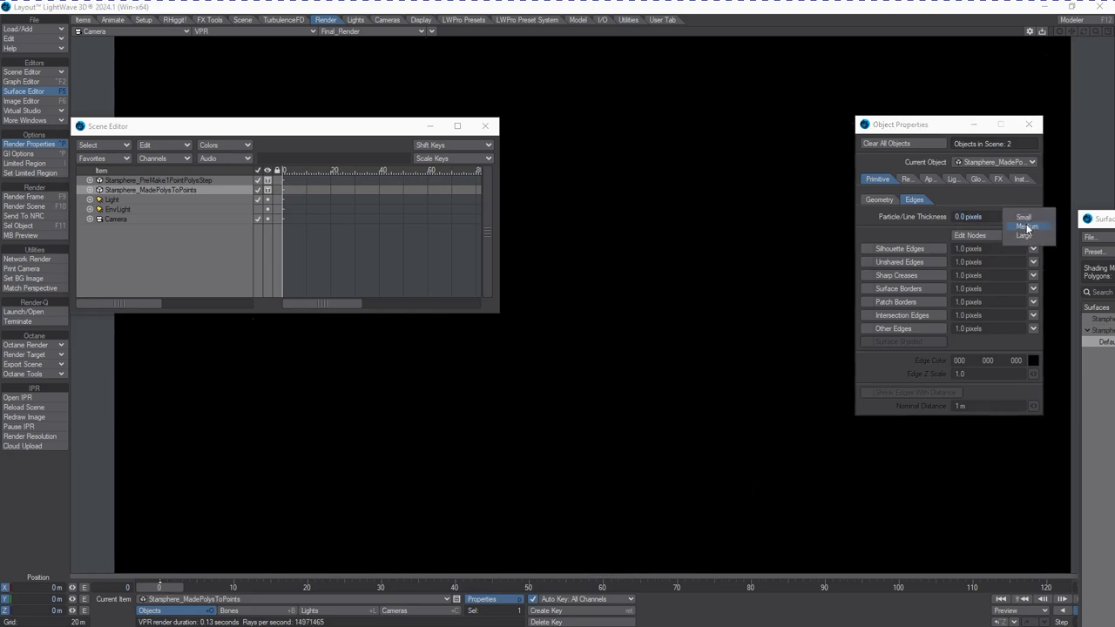
click(1026, 230)
click(1033, 217)
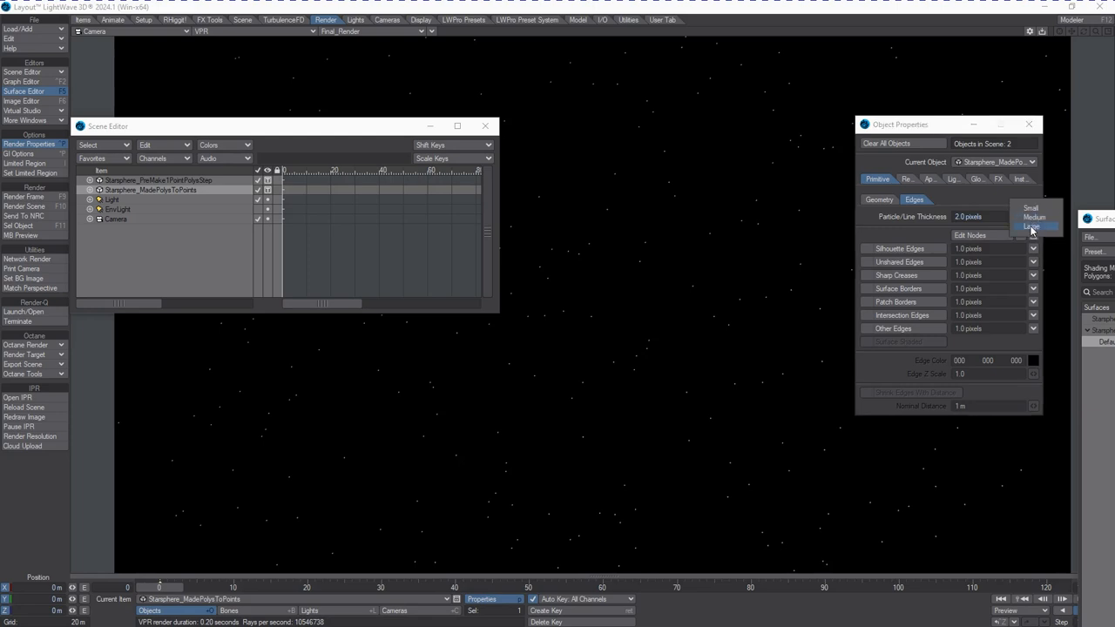
click(1033, 231)
click(1033, 219)
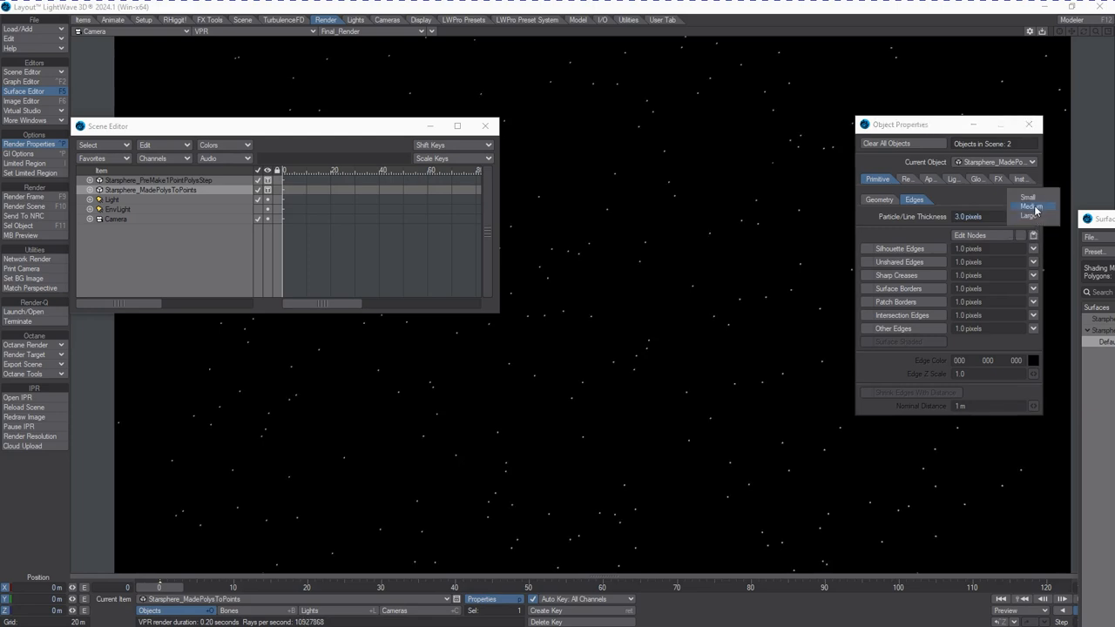
click(1017, 198)
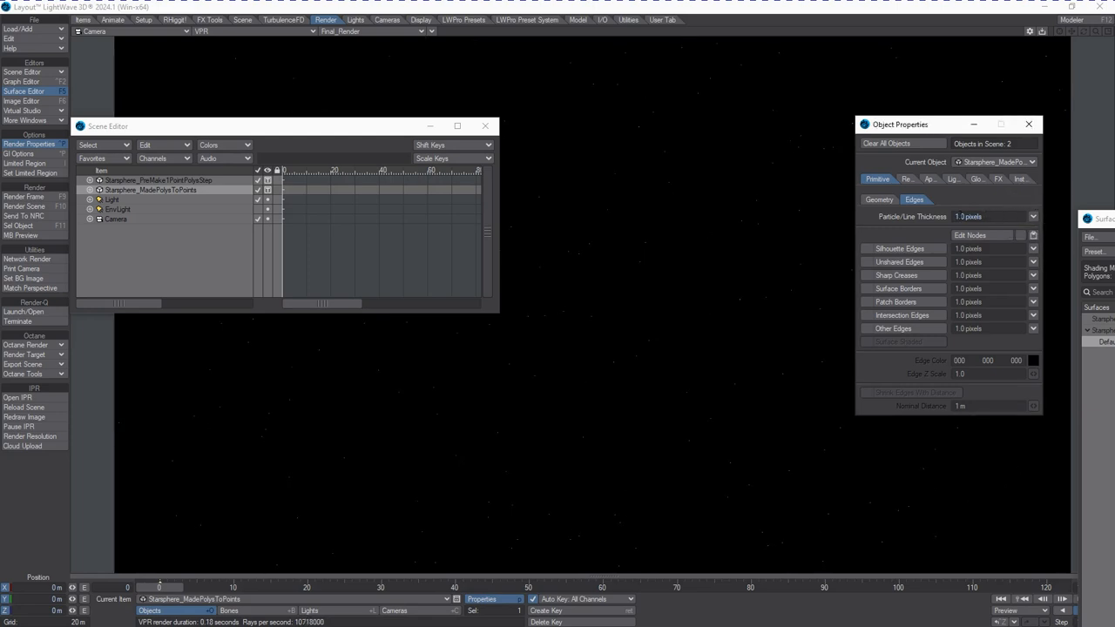
Set the Particle/Line Thickness to 25 pixels
drag(966, 217, 812, 236)
text(25)
key(Return)
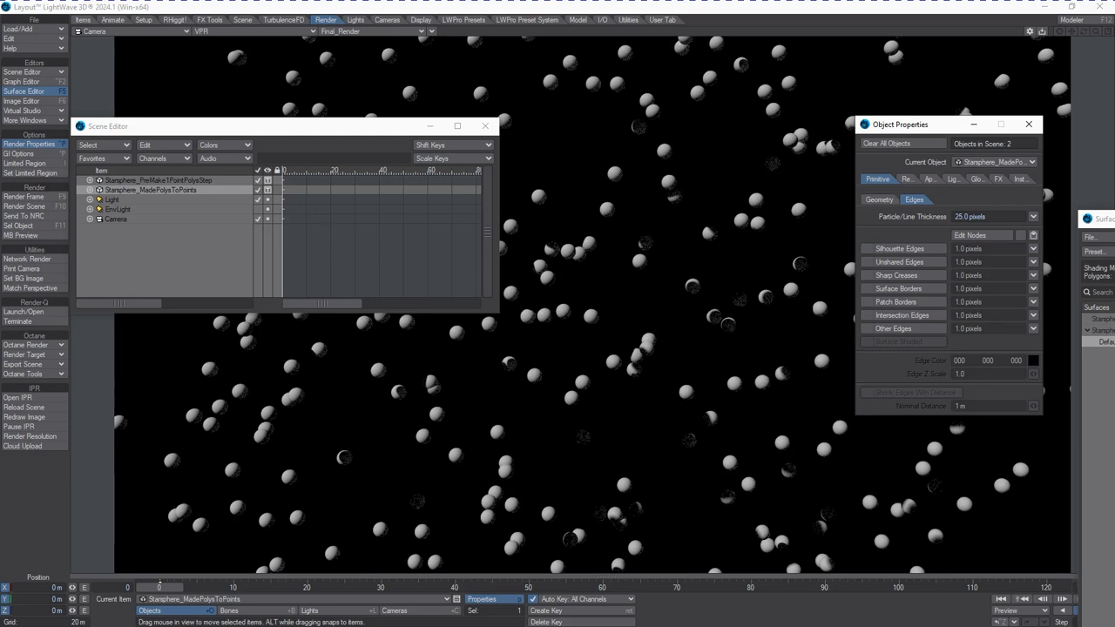
Set the particle thickness to 1 pixel and then back to 25 pixels
drag(1114, 70, 385, 52)
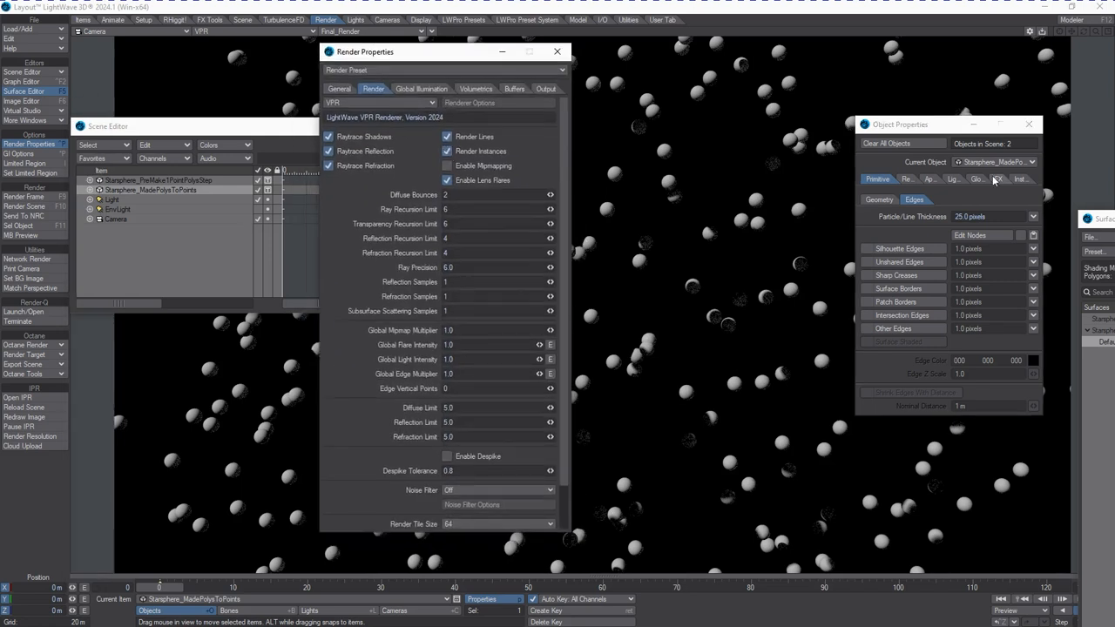
click(969, 216)
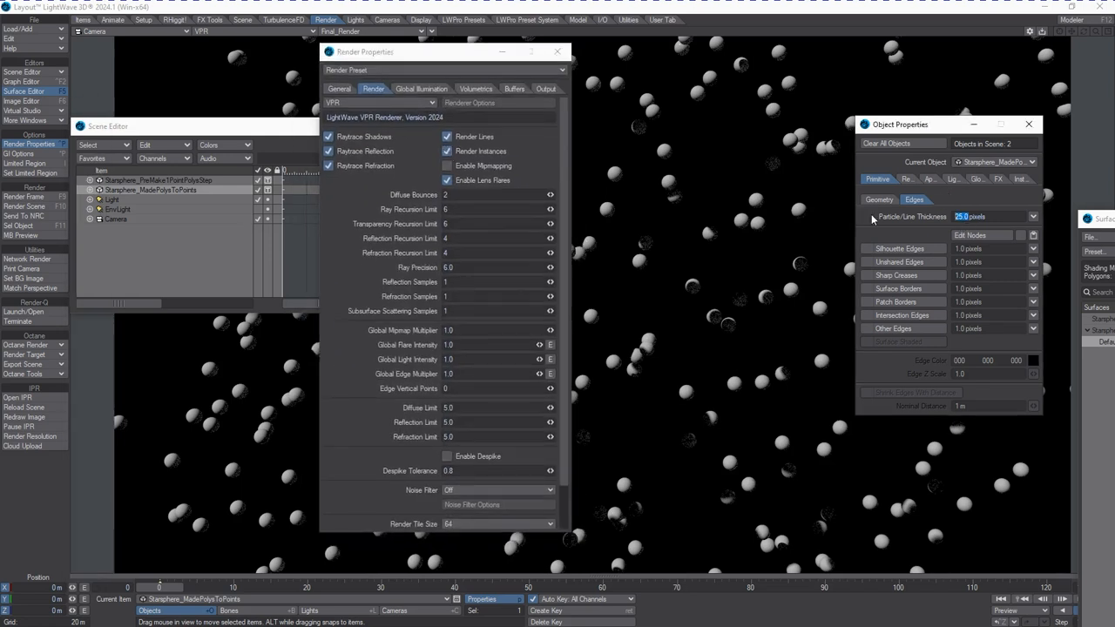
text(1)
key(Return)
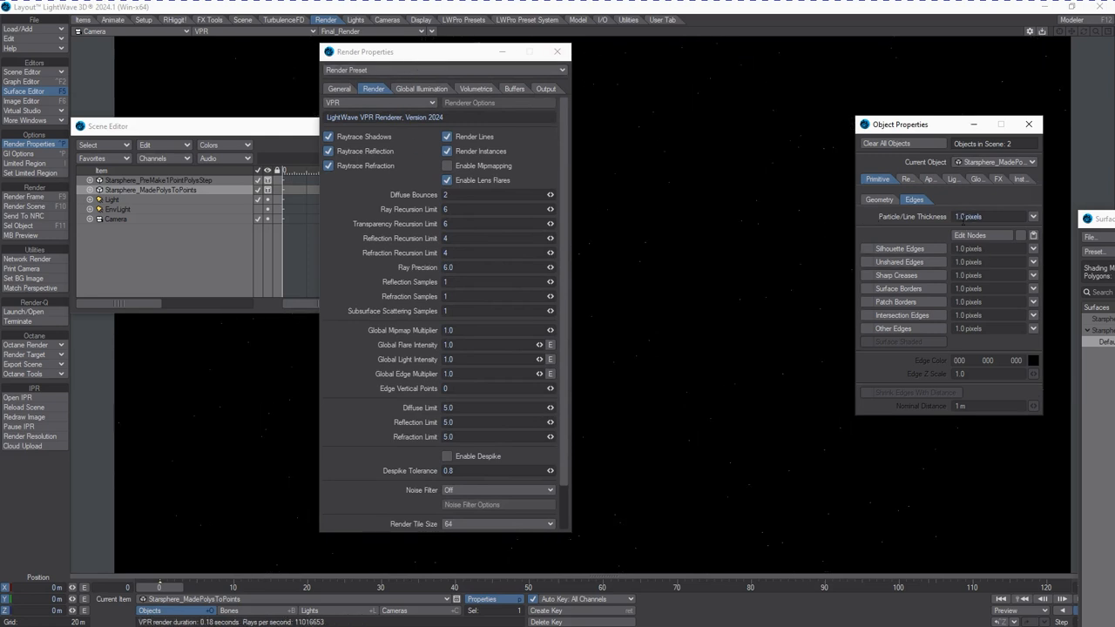
key(BackSpace)
text(25)
key(Return)
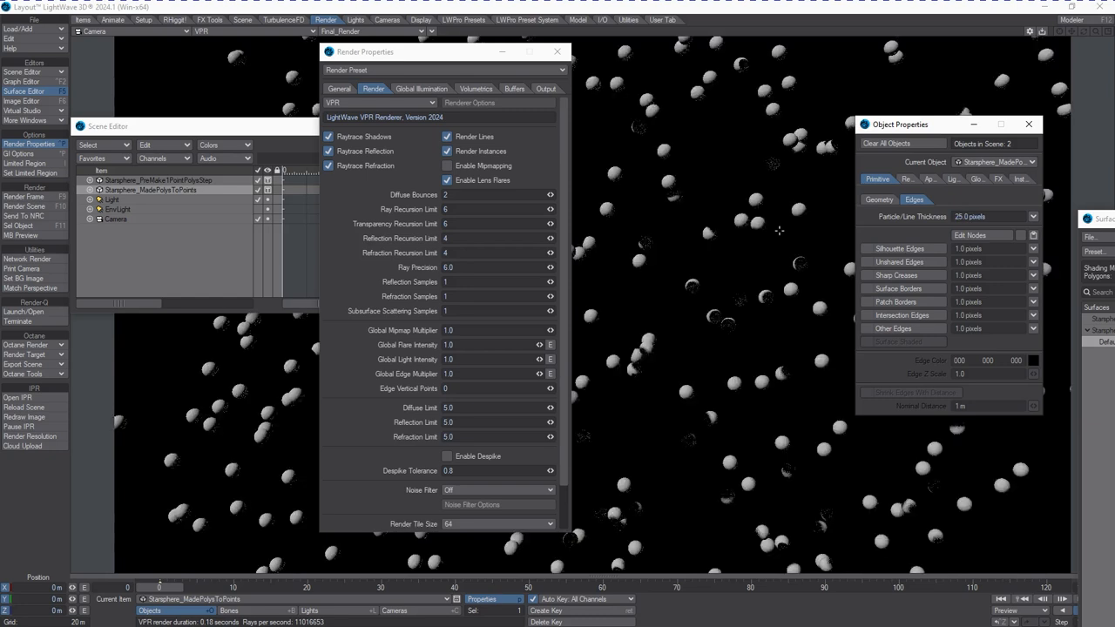
Pull the camera back to frame the whole star sphere and toggle Render Lines off and on to compare
click(409, 611)
drag(648, 424, 483, 210)
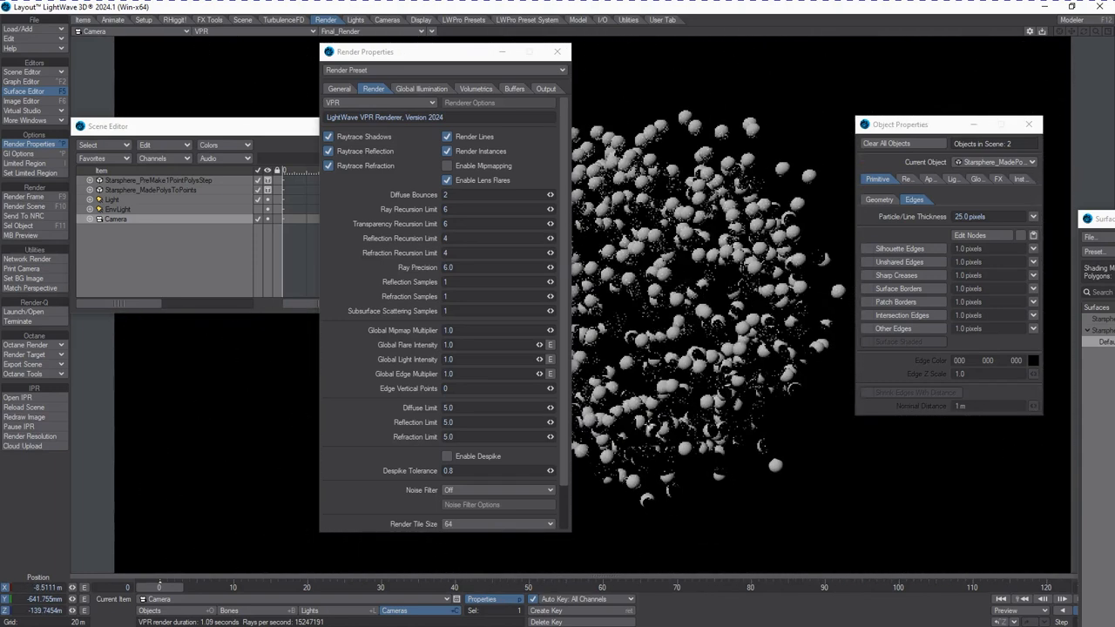
drag(409, 51, 136, 60)
drag(714, 359, 691, 363)
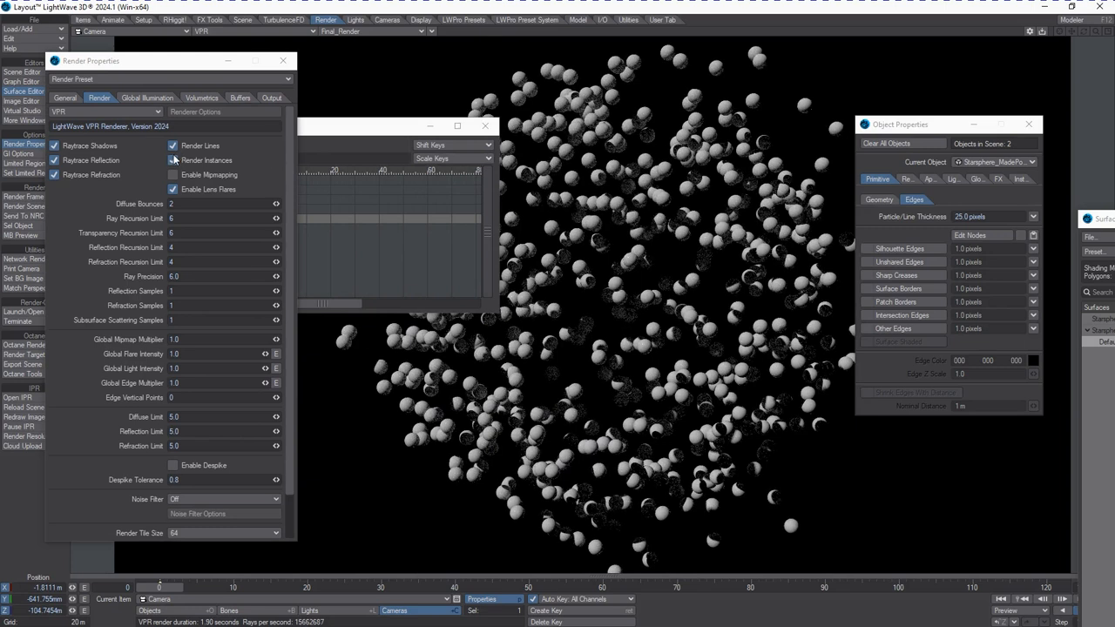
click(173, 145)
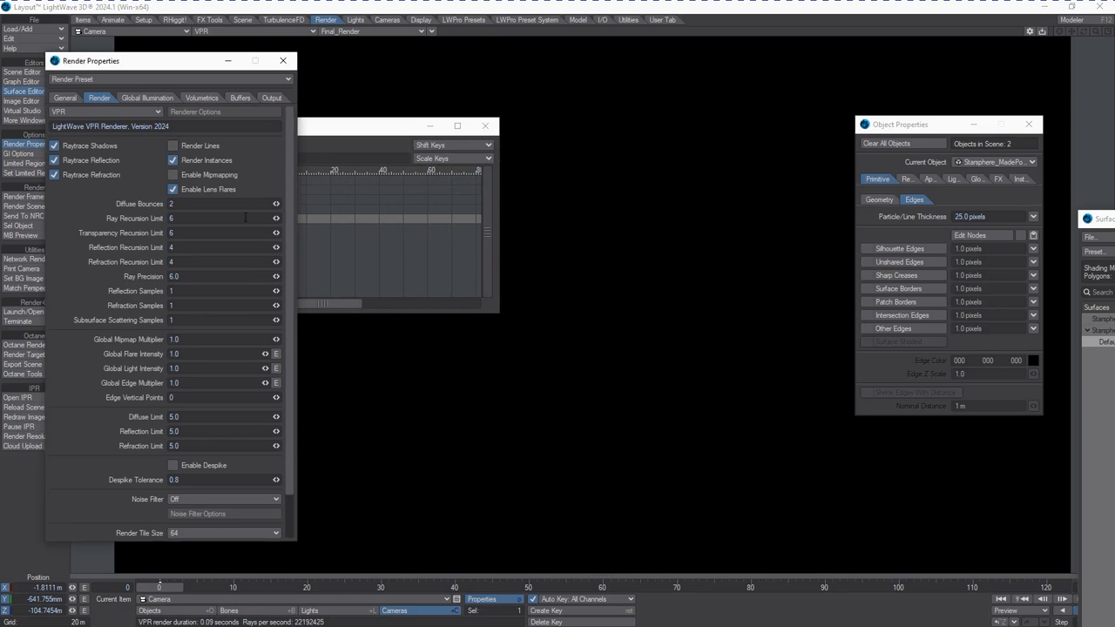
click(172, 145)
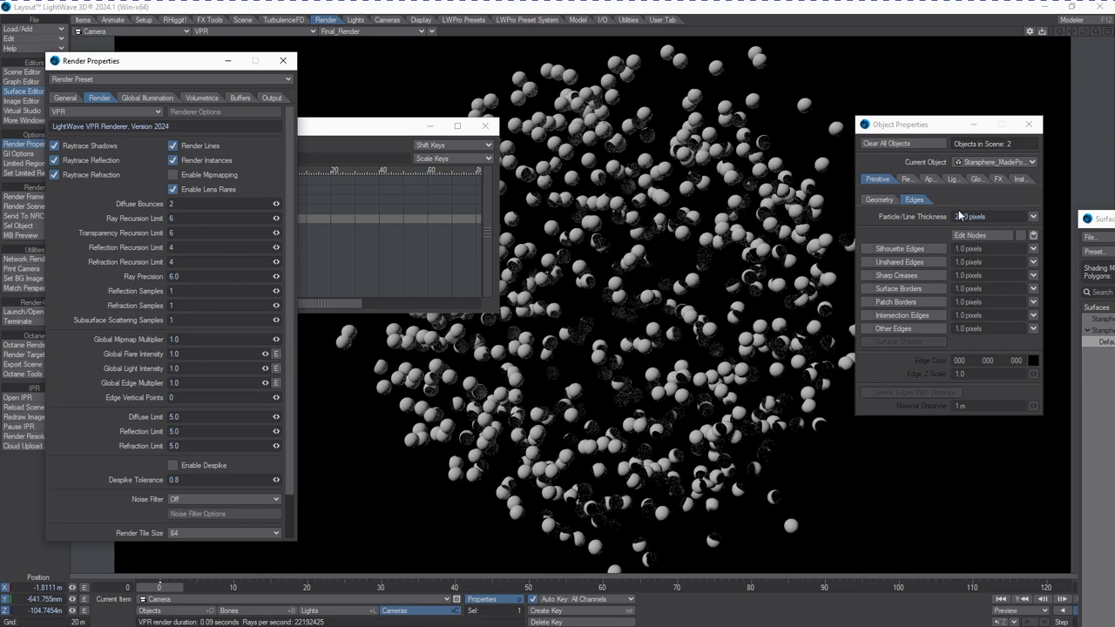
Set the Particle/Line Thickness back to 1 pixel
drag(968, 216, 844, 233)
text(1)
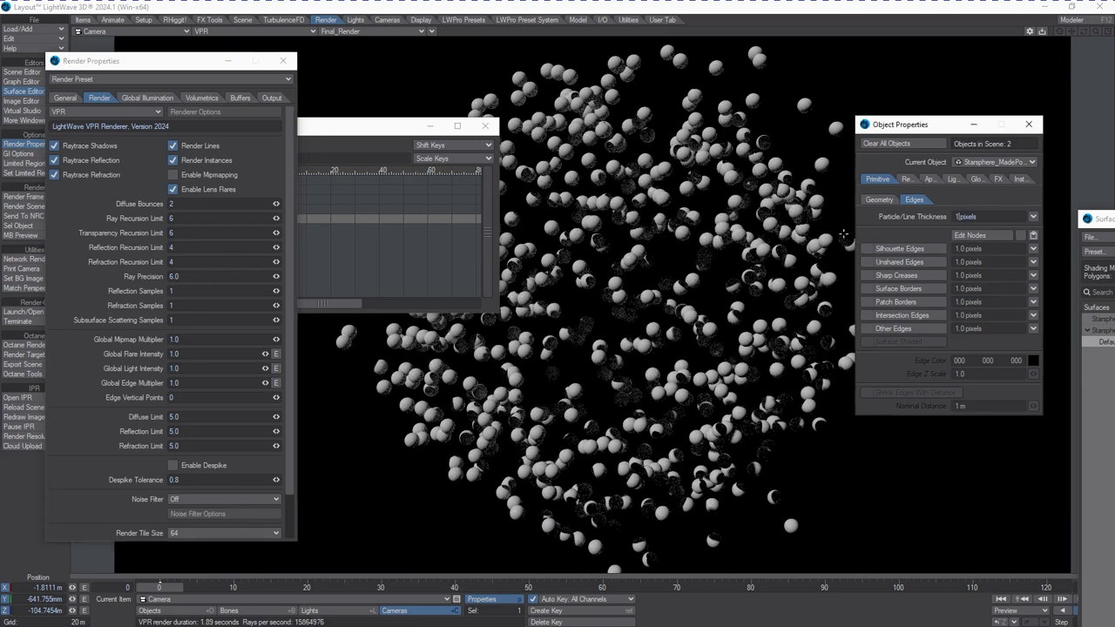
key(Return)
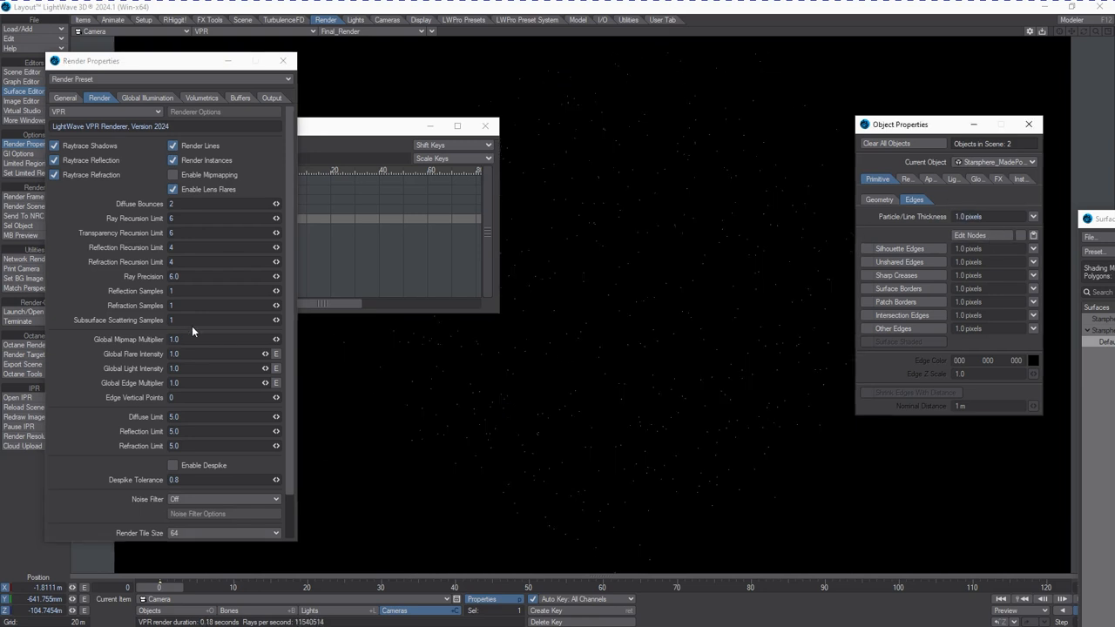
Switch to Modeler and try the Change Surface command in point and then polygon selection mode
key(alt+Tab)
key(alt+Tab)
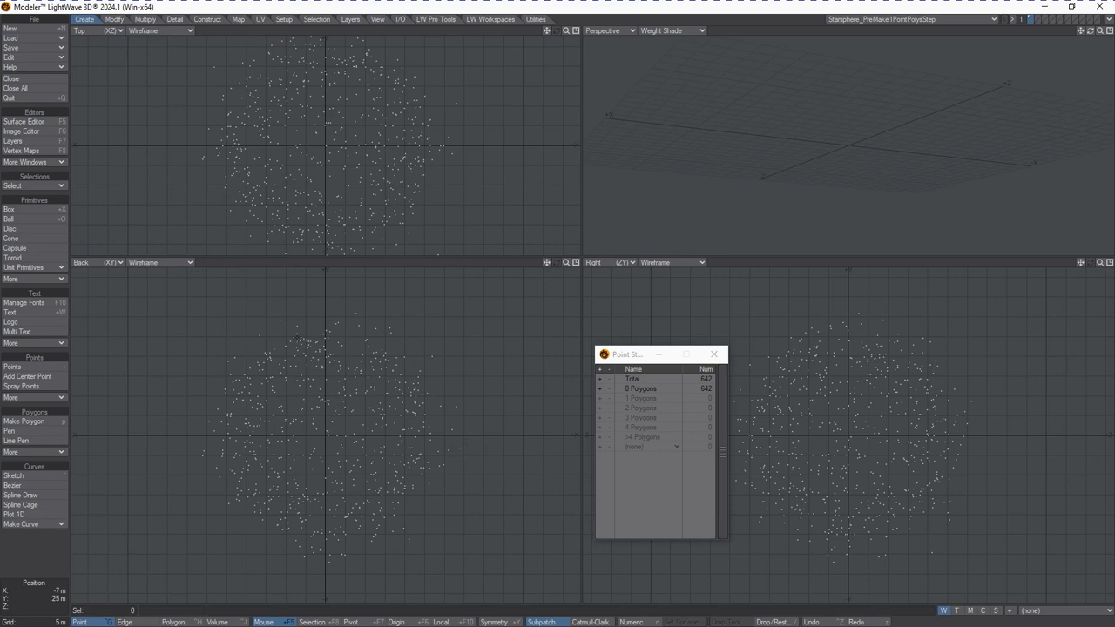
key(q)
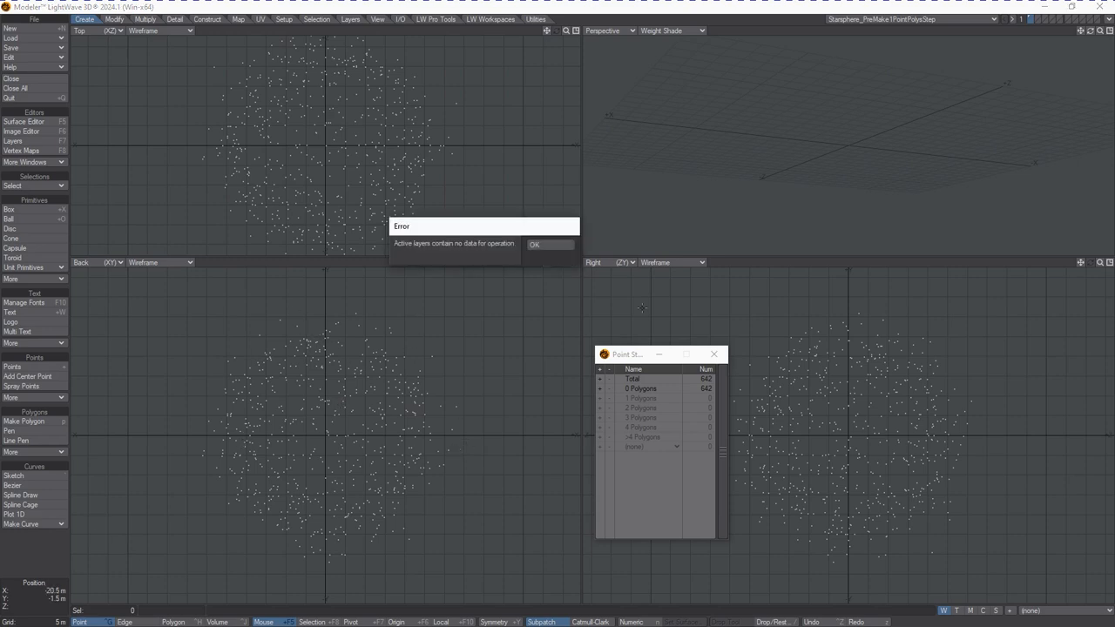
click(535, 245)
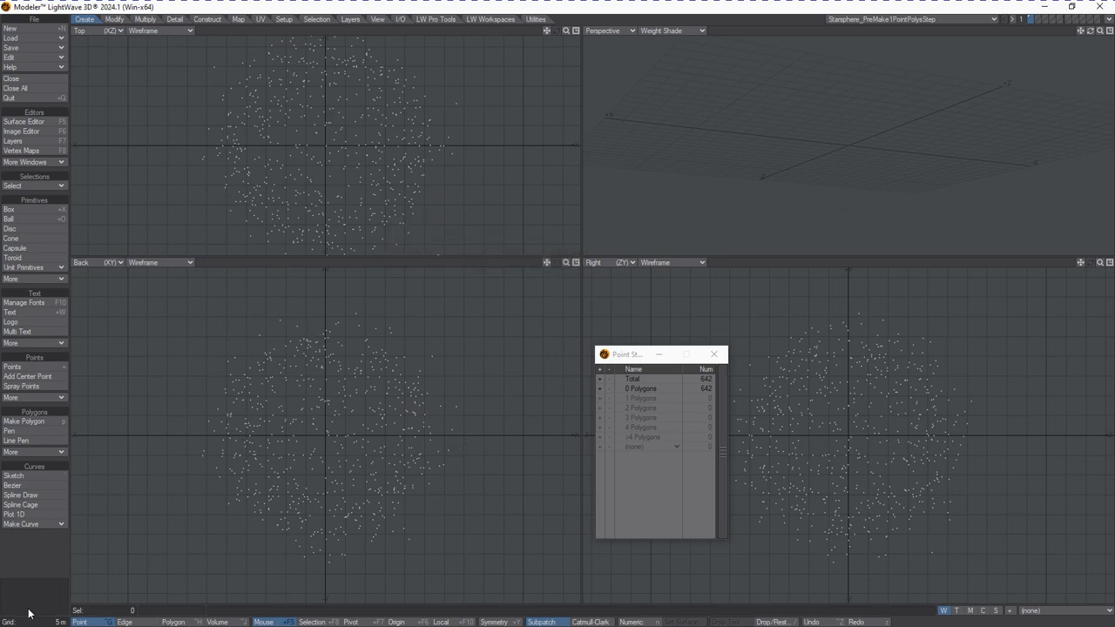
click(177, 622)
key(q)
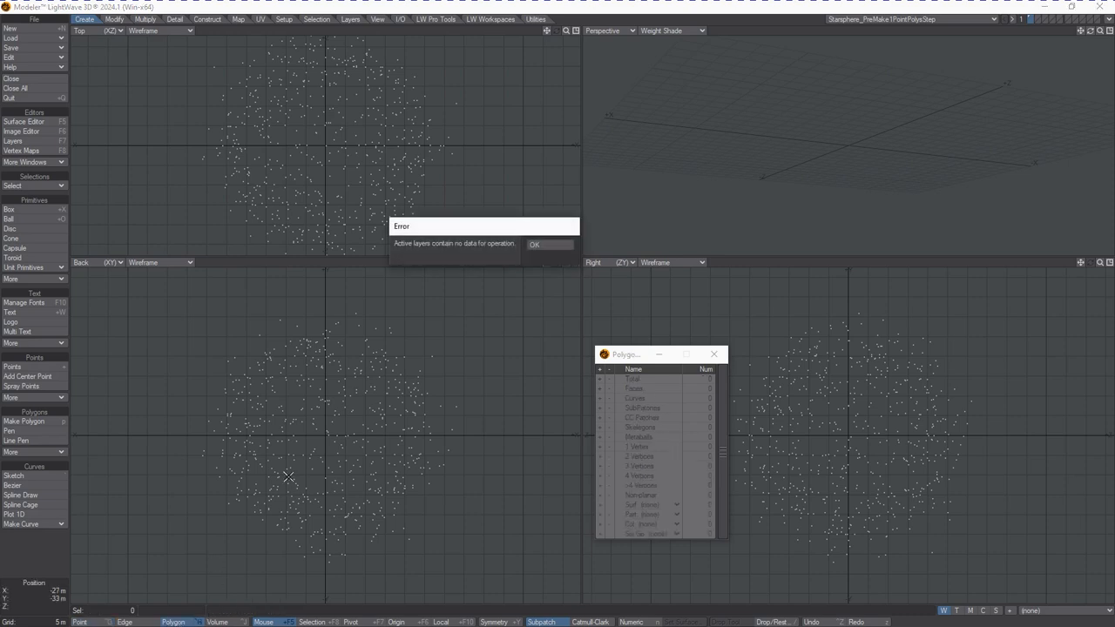
click(535, 246)
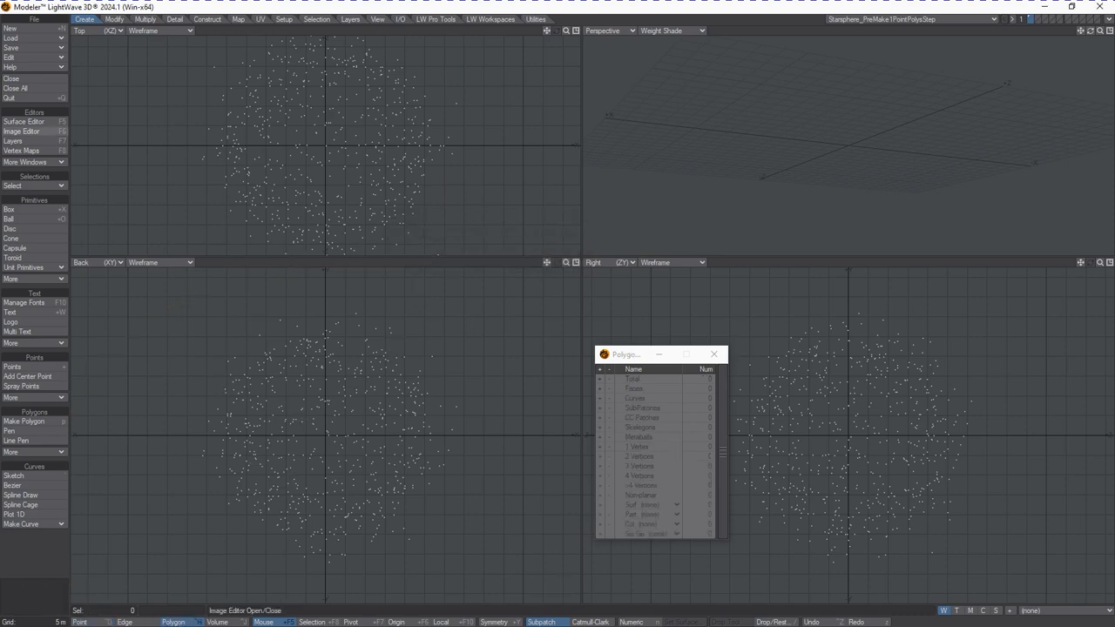
Open the Surface Editor and rename the star object's surface to StarsYellow_BRIGHT
click(58, 126)
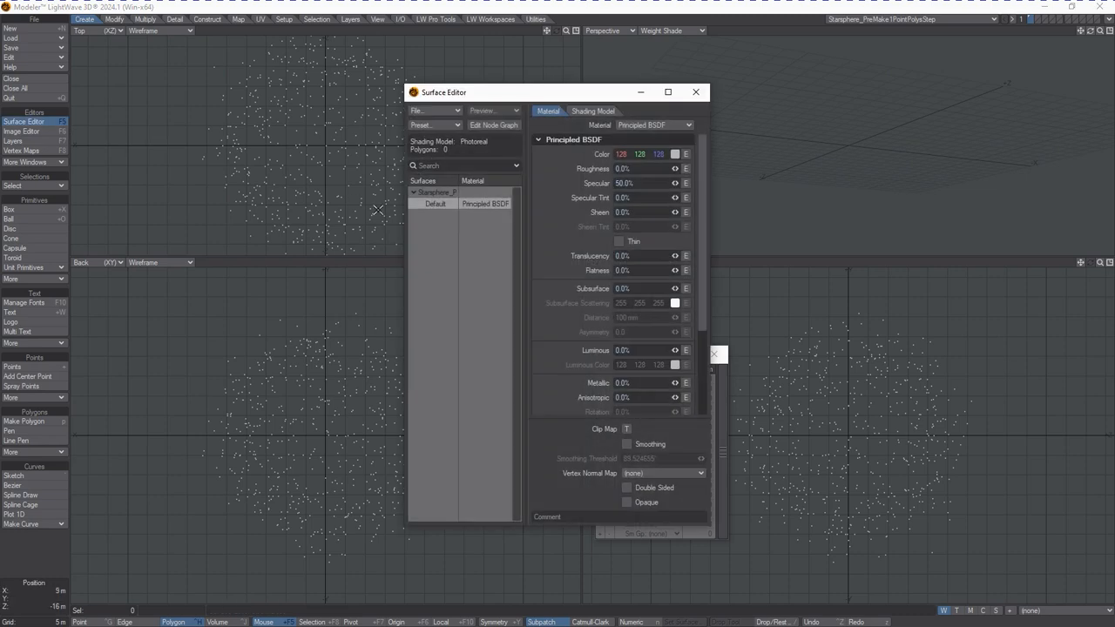
right_click(420, 206)
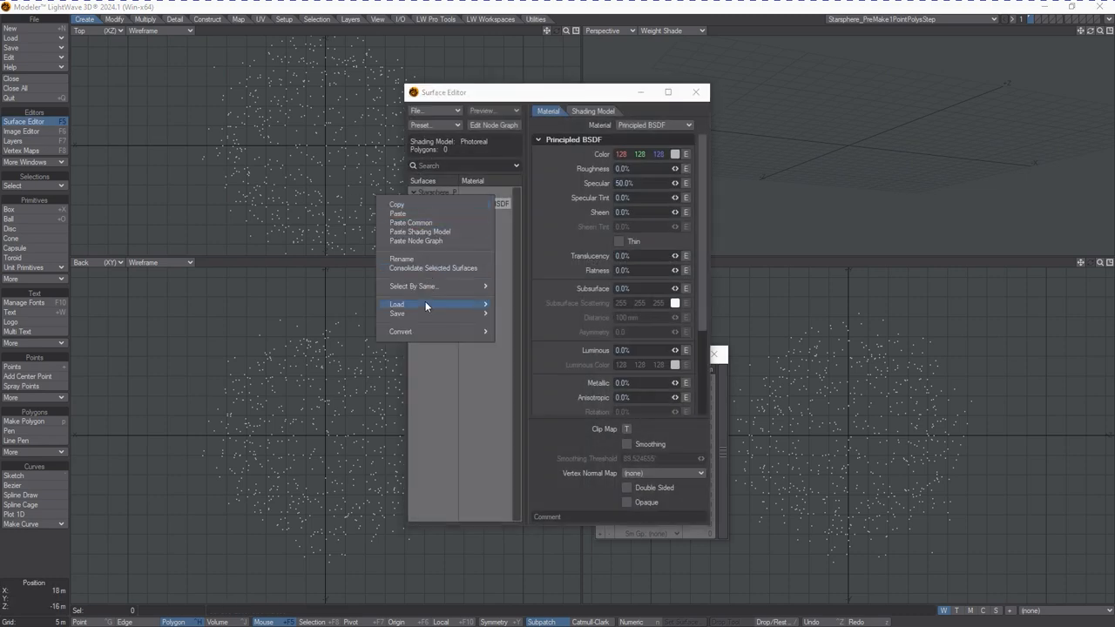
click(434, 259)
key(BackSpace)
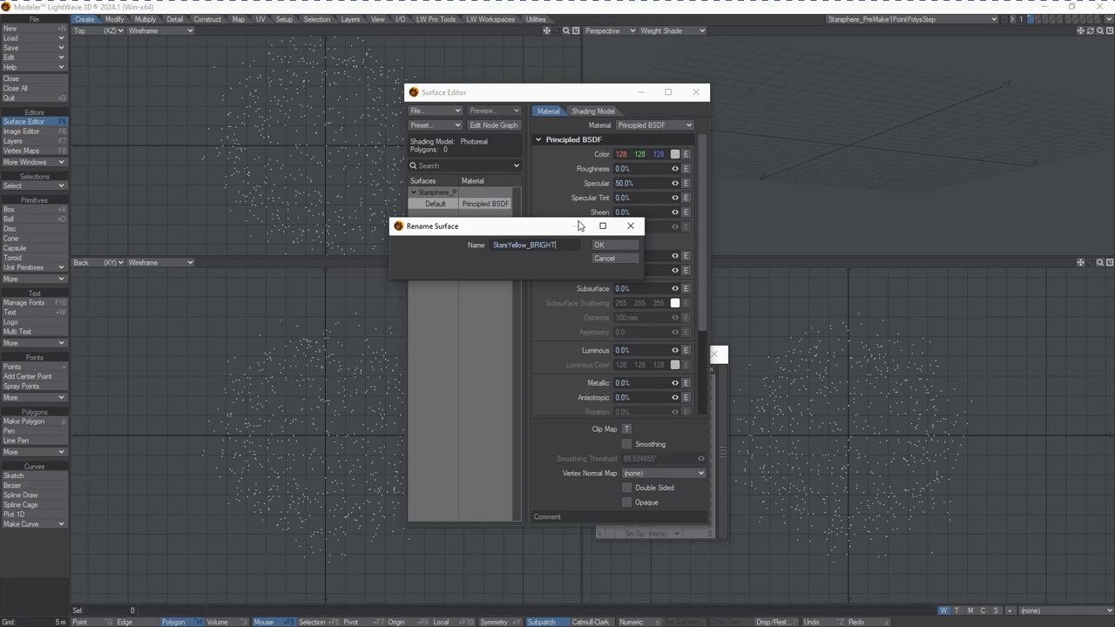
text(StarsYellow_BRIGHT)
key(Return)
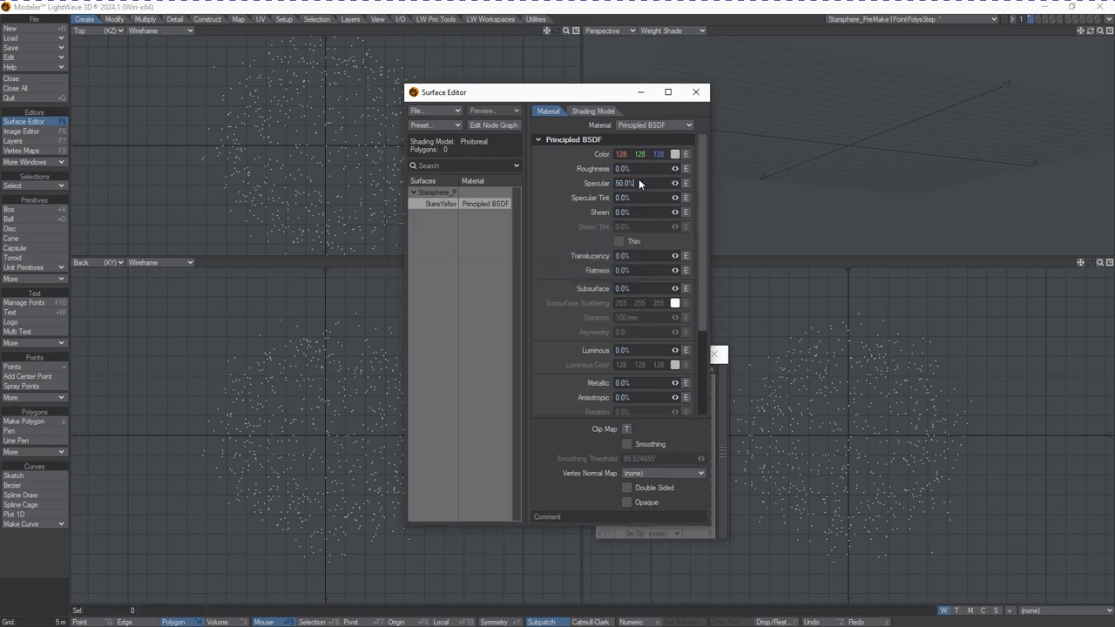
Set Specular to 0% and Luminous to 100%, and pick a yellow base color of 128, 87, 0
text(0)
key(Tab)
text(100)
key(Tab)
click(675, 154)
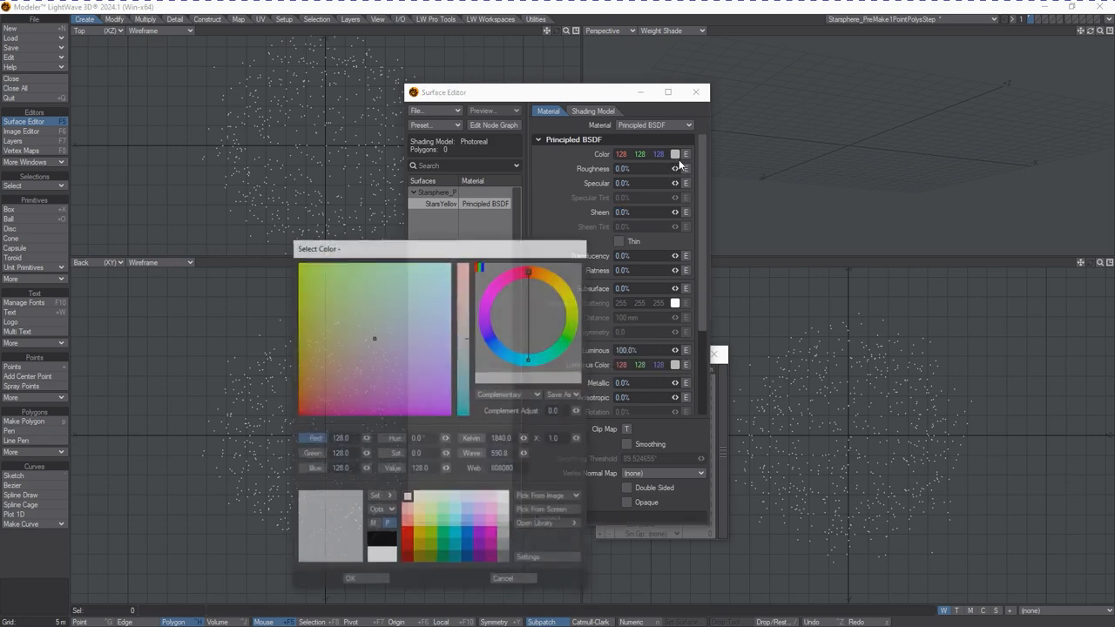
drag(319, 367, 297, 362)
click(346, 506)
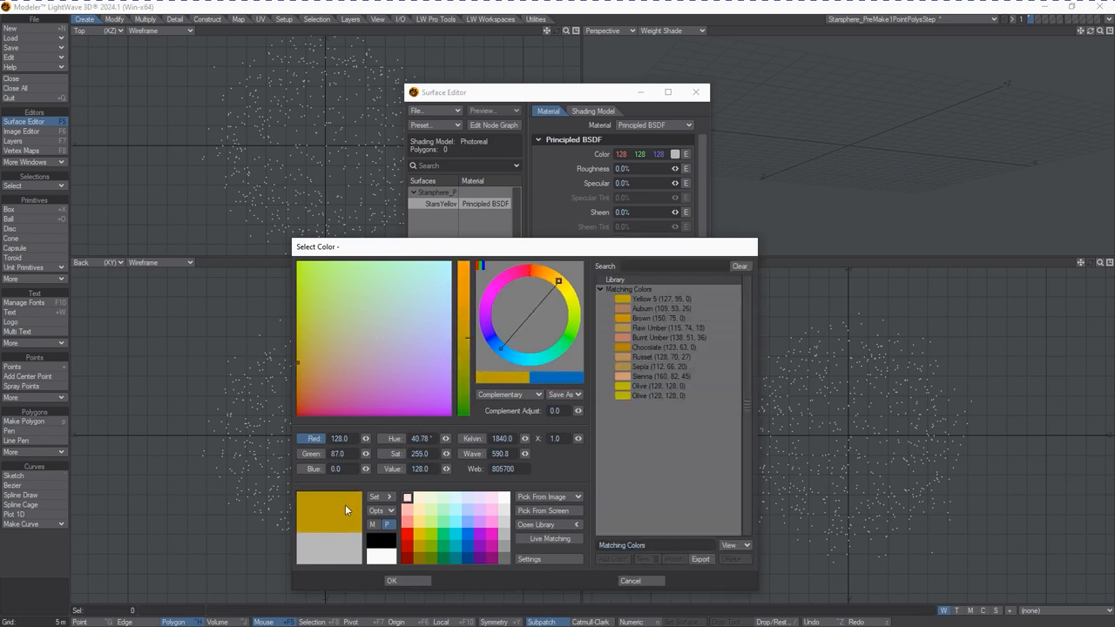
click(399, 581)
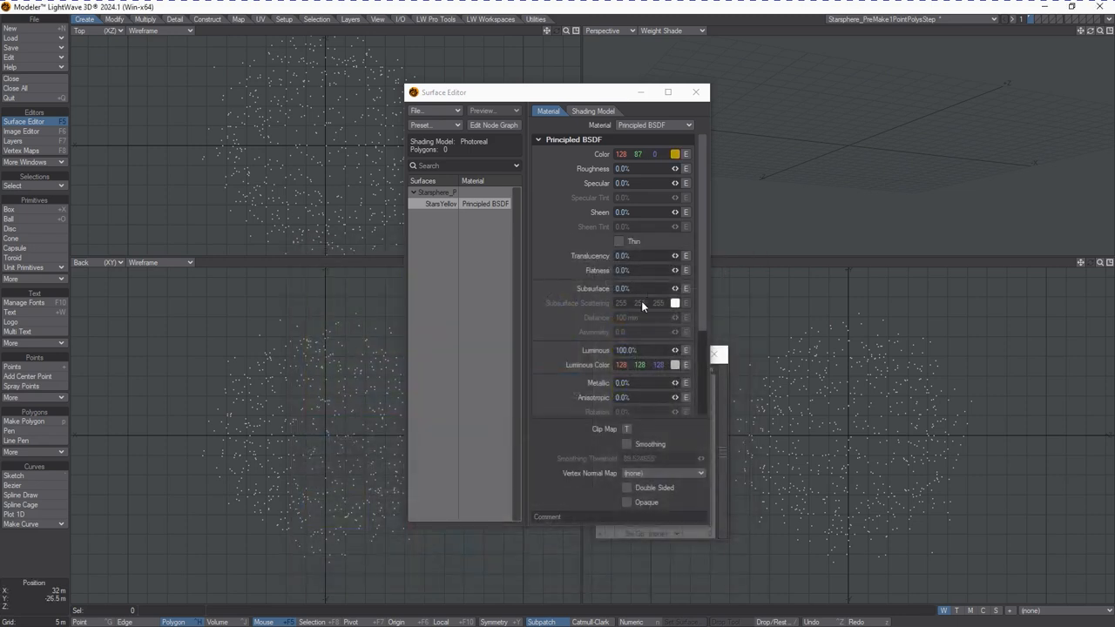
Set the Luminous Color to a pale yellow of 128, 115, 55
click(675, 365)
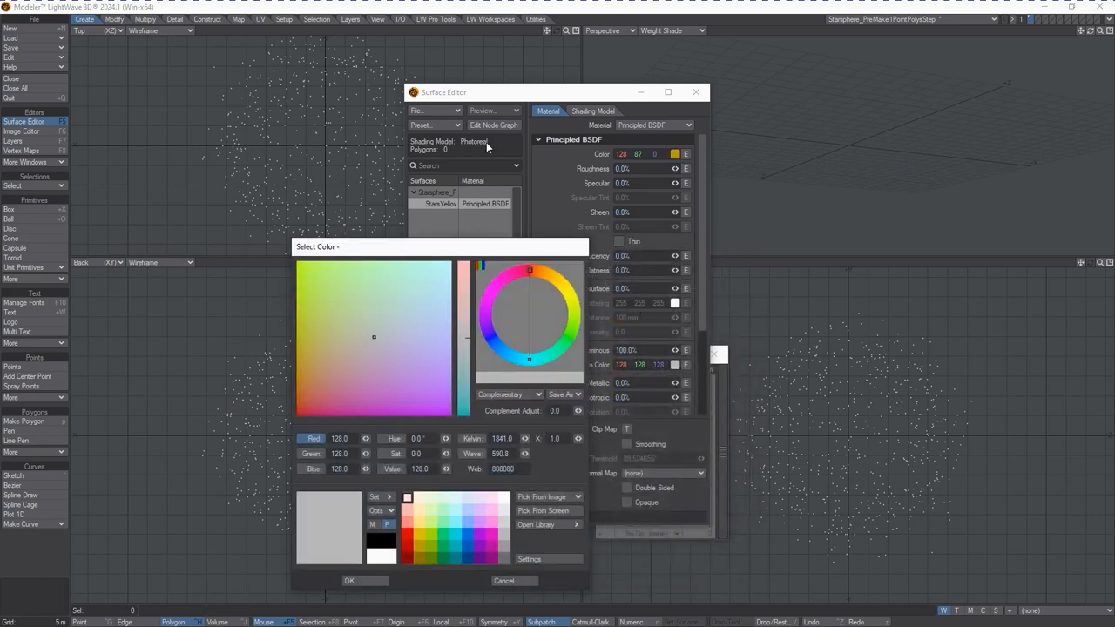
drag(347, 350, 365, 351)
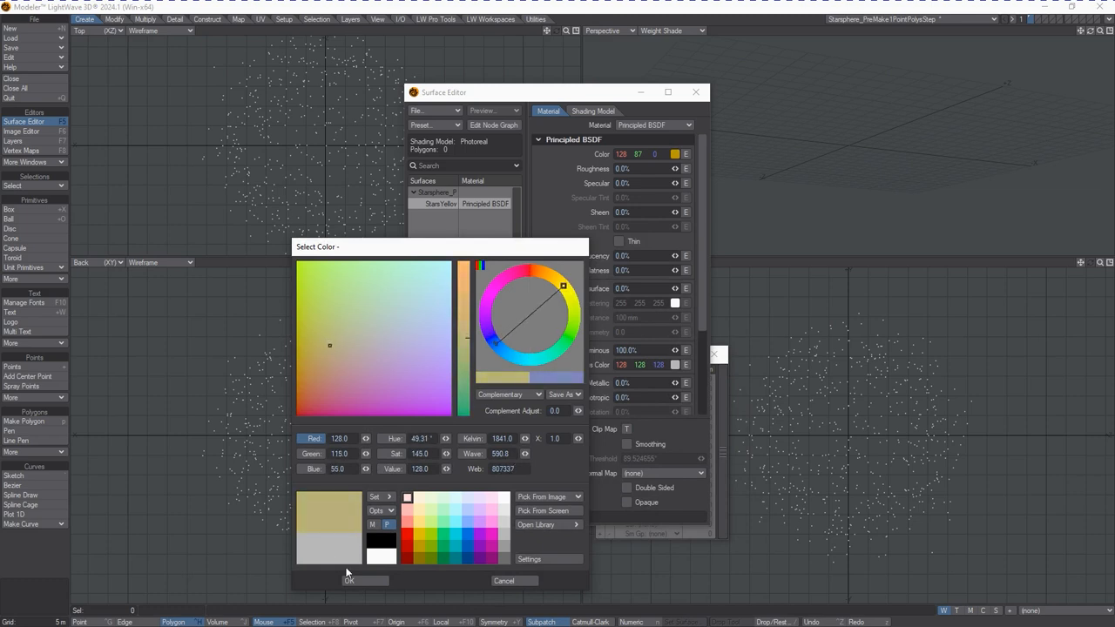
click(380, 578)
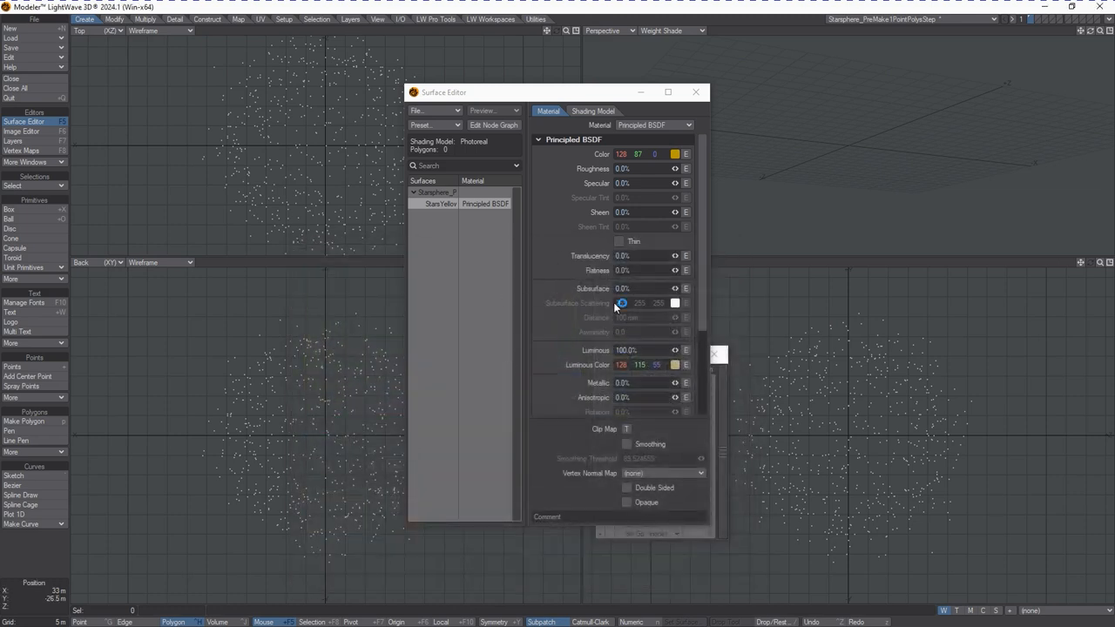
Switch the surface's material from Principled BSDF to Standard
drag(599, 102, 764, 139)
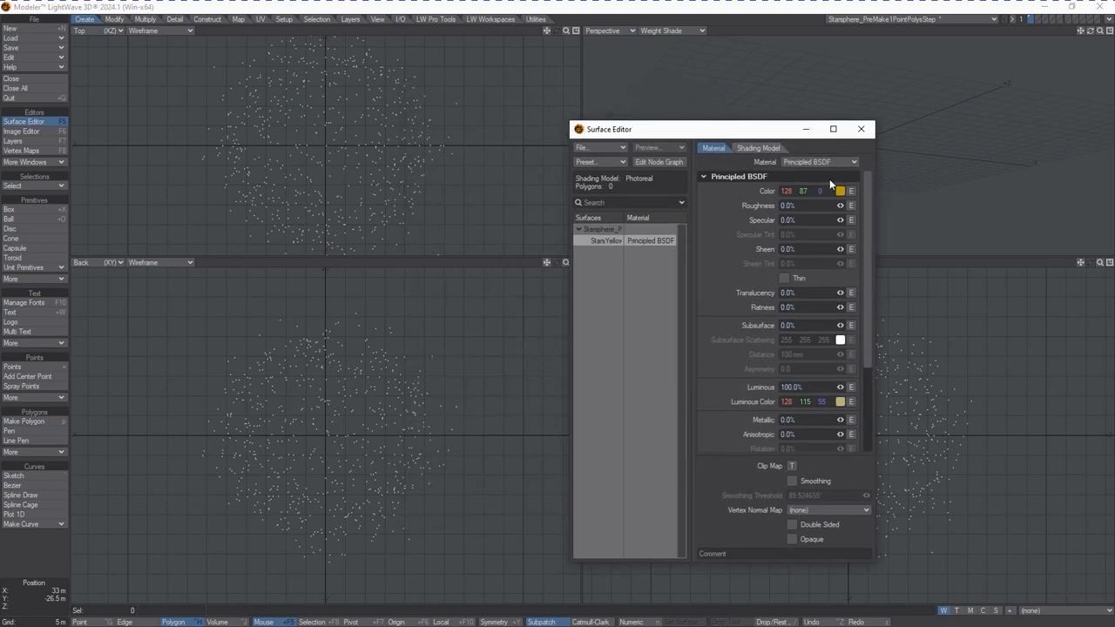
click(820, 162)
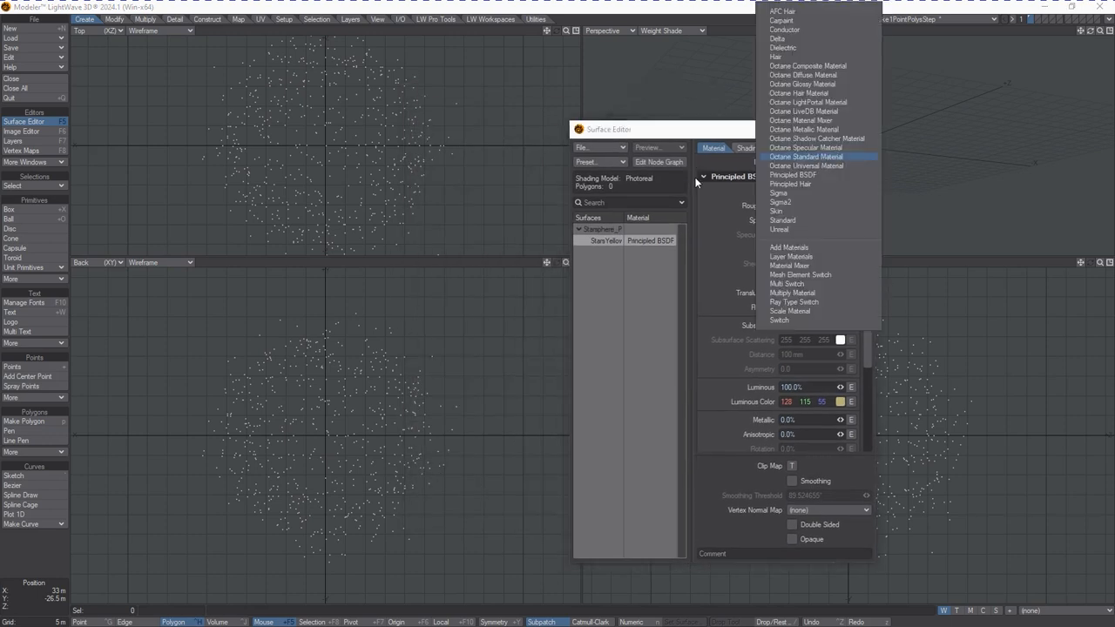
click(811, 222)
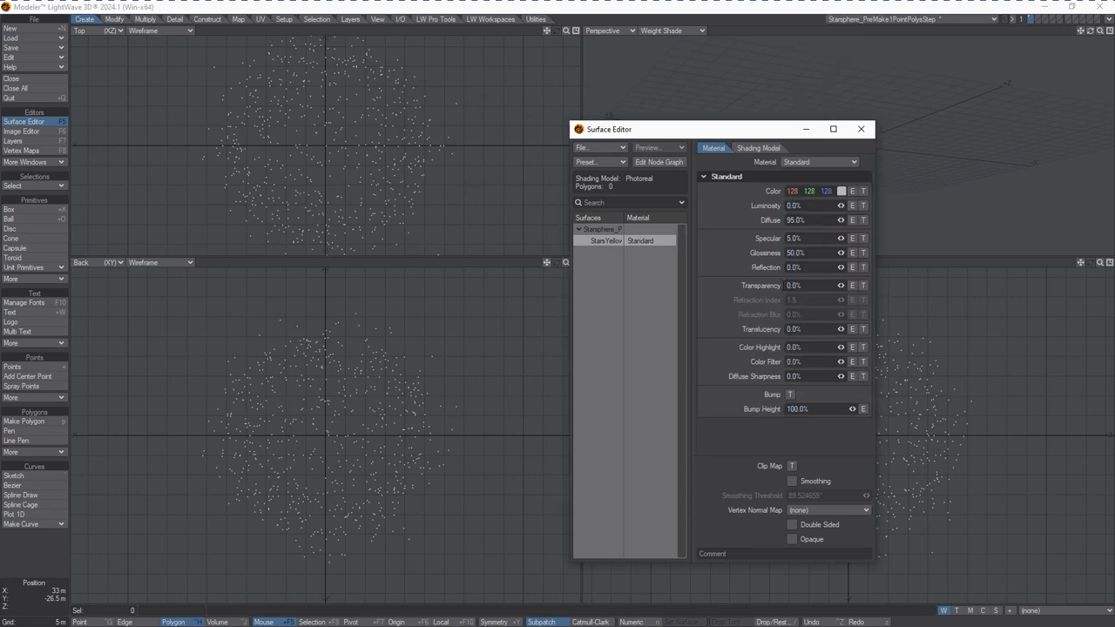
click(821, 162)
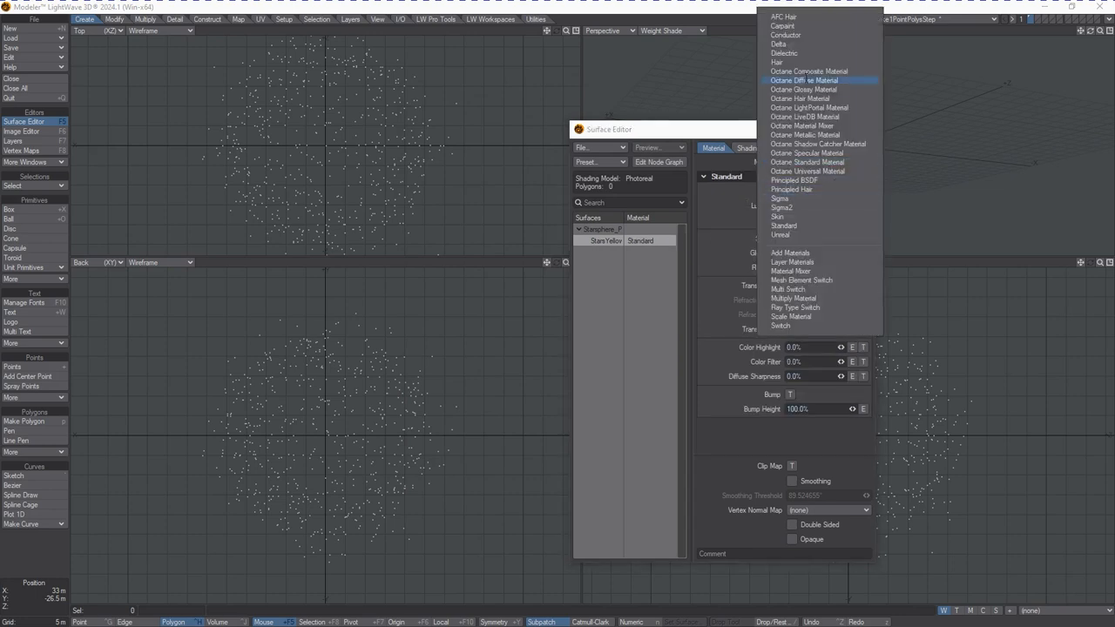
click(734, 233)
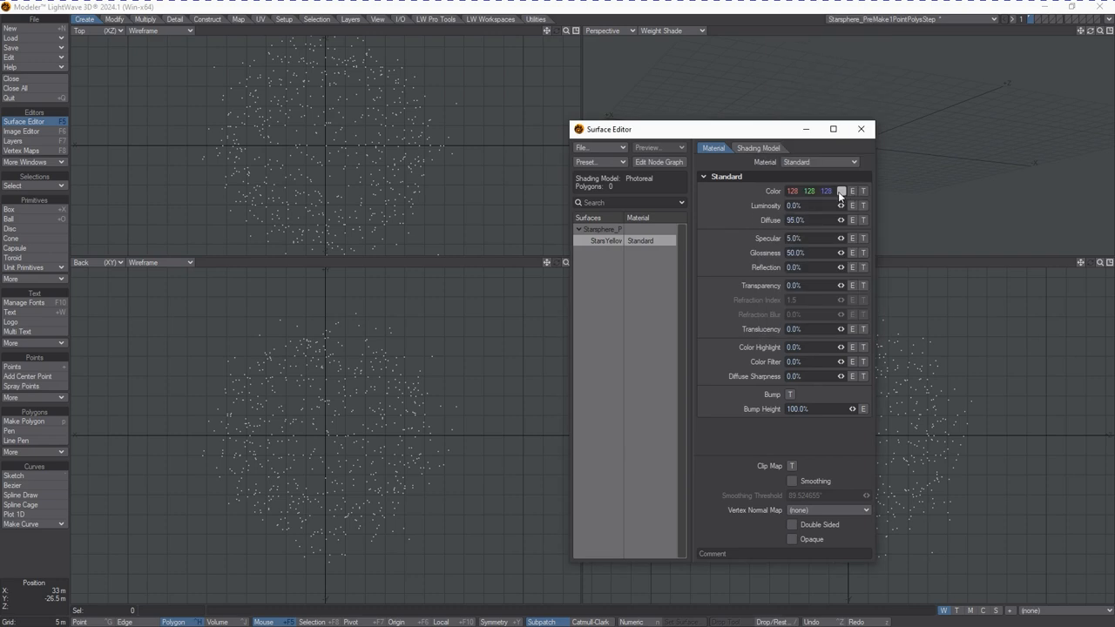
Set the Standard material's color to an orange of 128, 63, 22
click(840, 191)
click(310, 375)
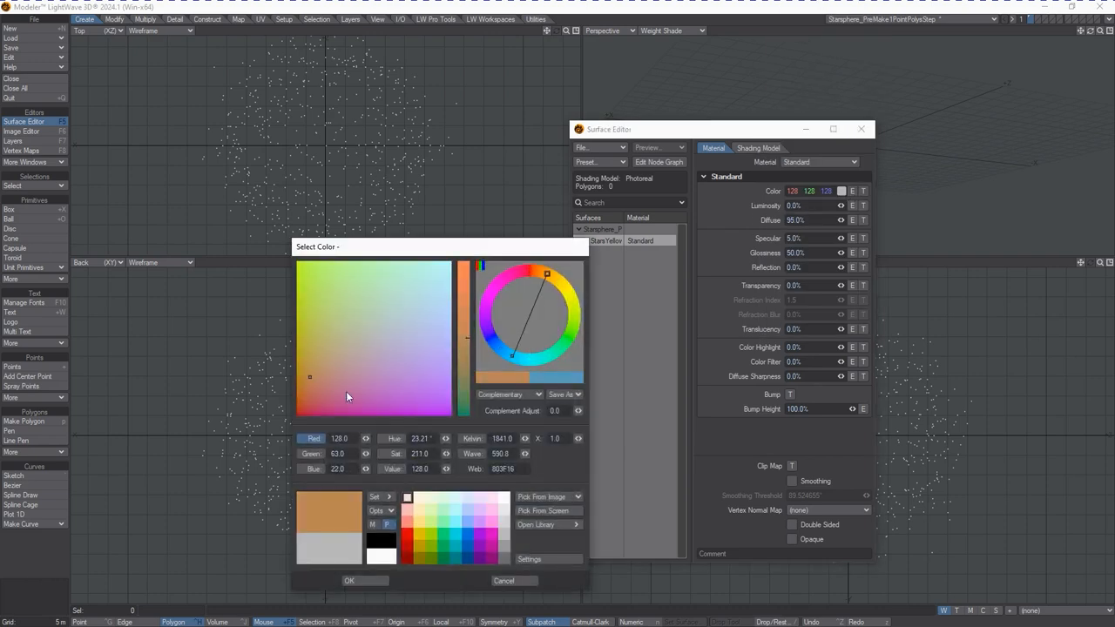
click(536, 524)
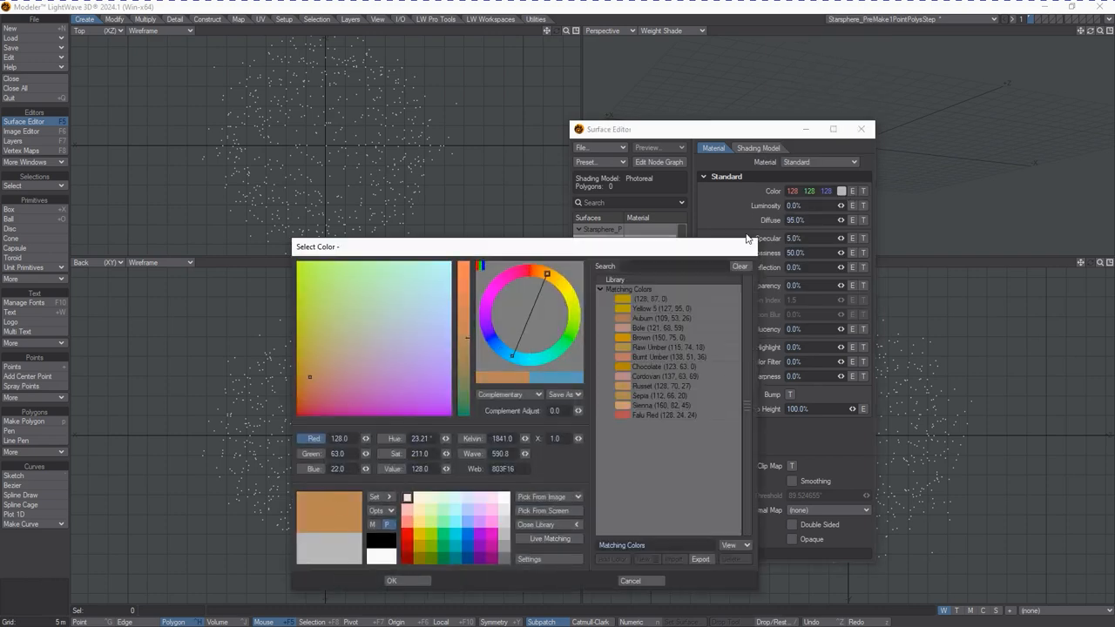
click(391, 580)
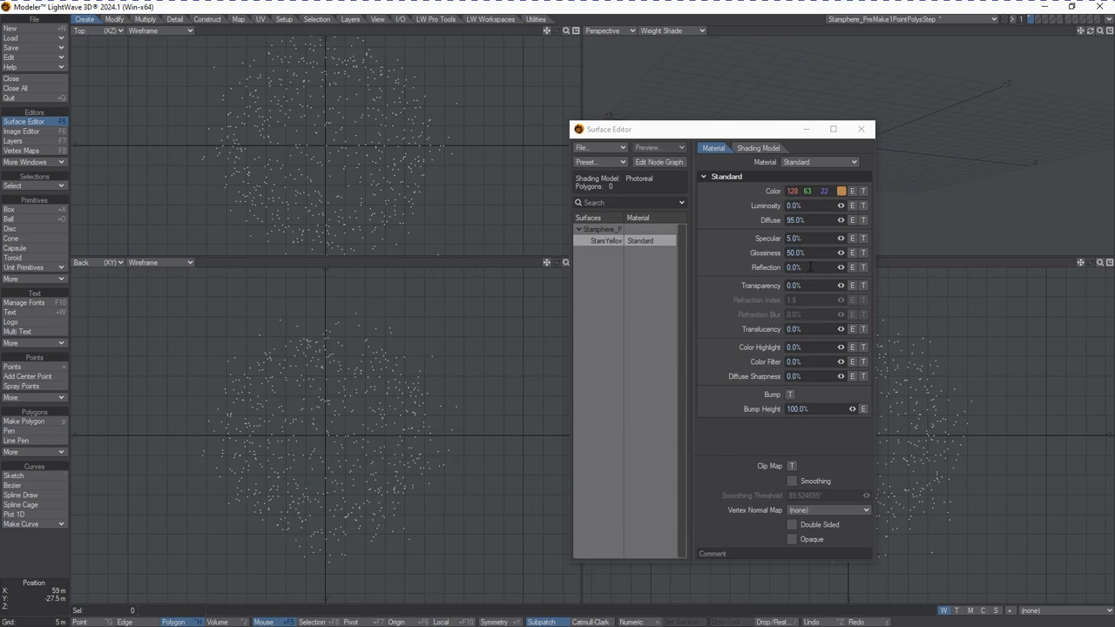
Set Luminosity to 100%, and Diffuse and Specular to 0%
click(800, 207)
text(100)
key(Tab)
text(0)
key(Tab)
text(0)
key(Tab)
key(Tab)
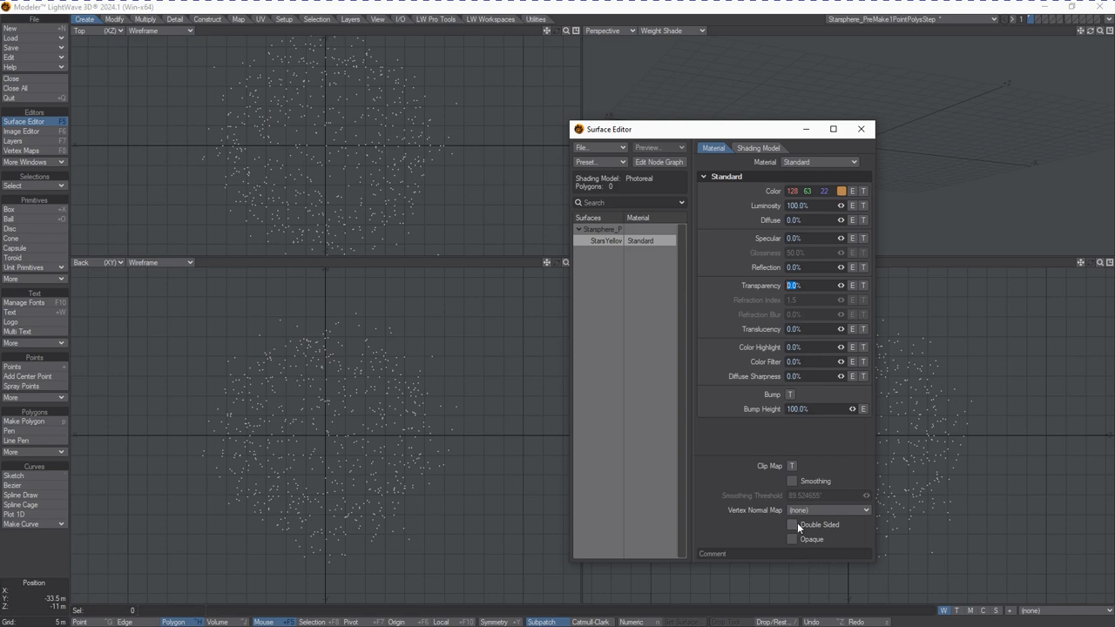
Close the Surface Editor, select all the star points, and paste them into an empty layer
drag(724, 129, 1114, 142)
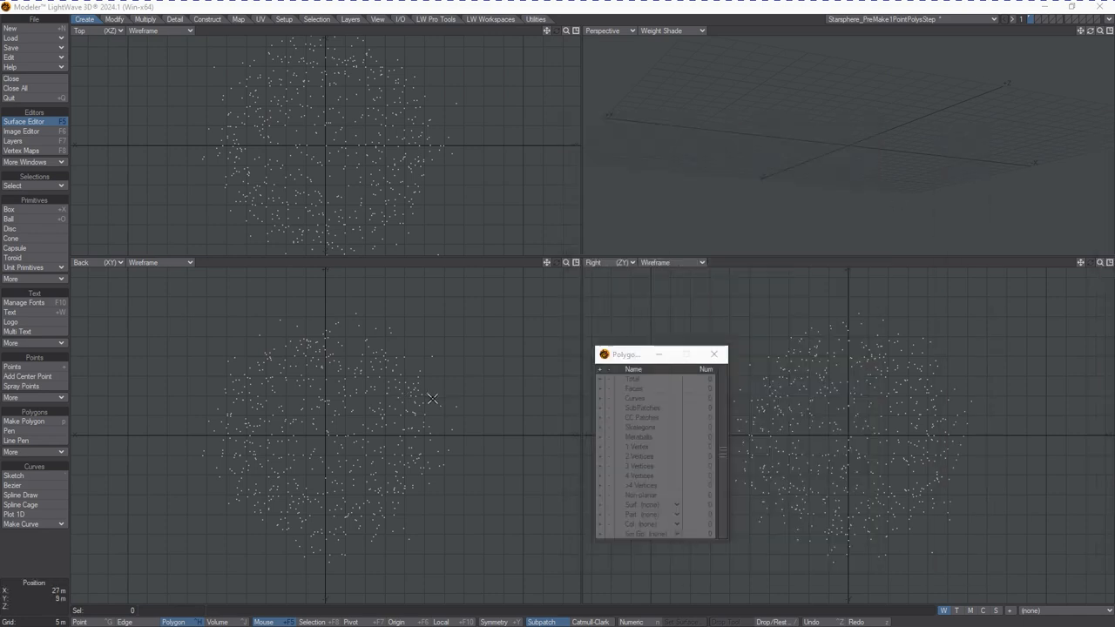
right_drag(480, 411, 501, 604)
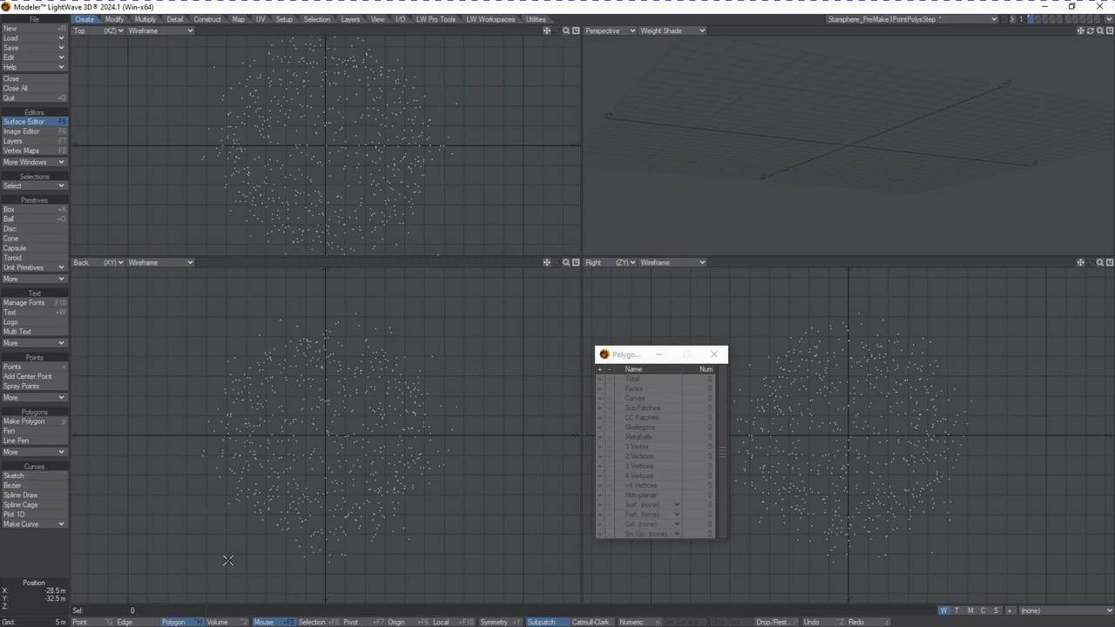
mouse_move(454, 333)
right_down()
mouse_move(531, 403)
mouse_move(475, 305)
right_up()
key(ctrl+g)
mouse_move(426, 285)
right_down()
mouse_move(413, 301)
mouse_move(239, 358)
mouse_move(331, 585)
mouse_move(432, 474)
right_up()
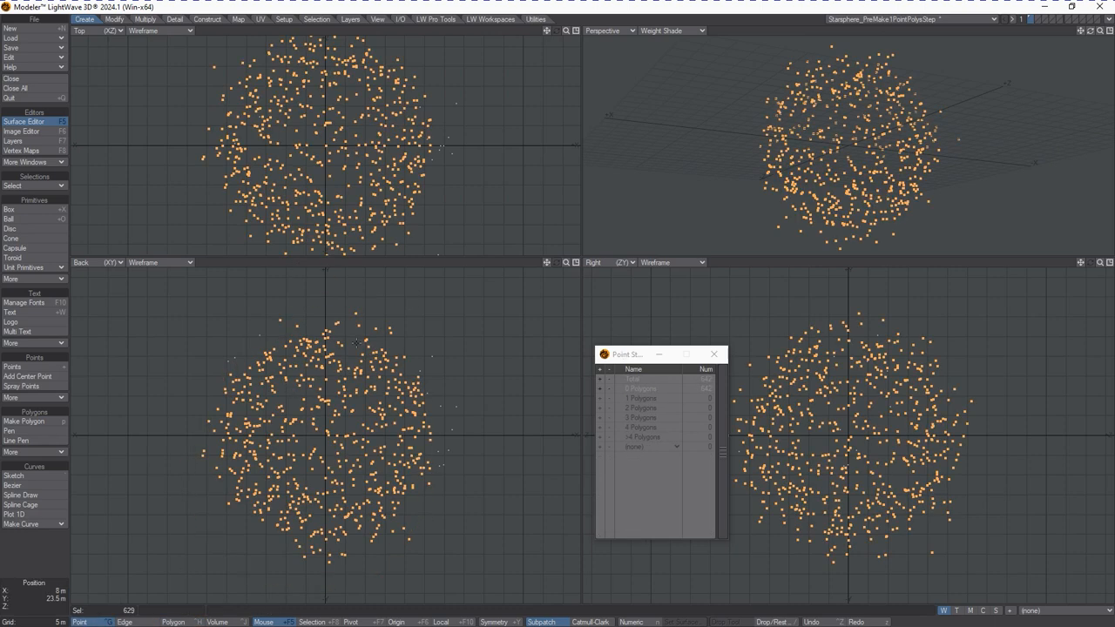
key(ctrl+h)
mouse_move(395, 327)
right_down()
mouse_move(347, 284)
mouse_move(230, 593)
mouse_move(462, 410)
right_up()
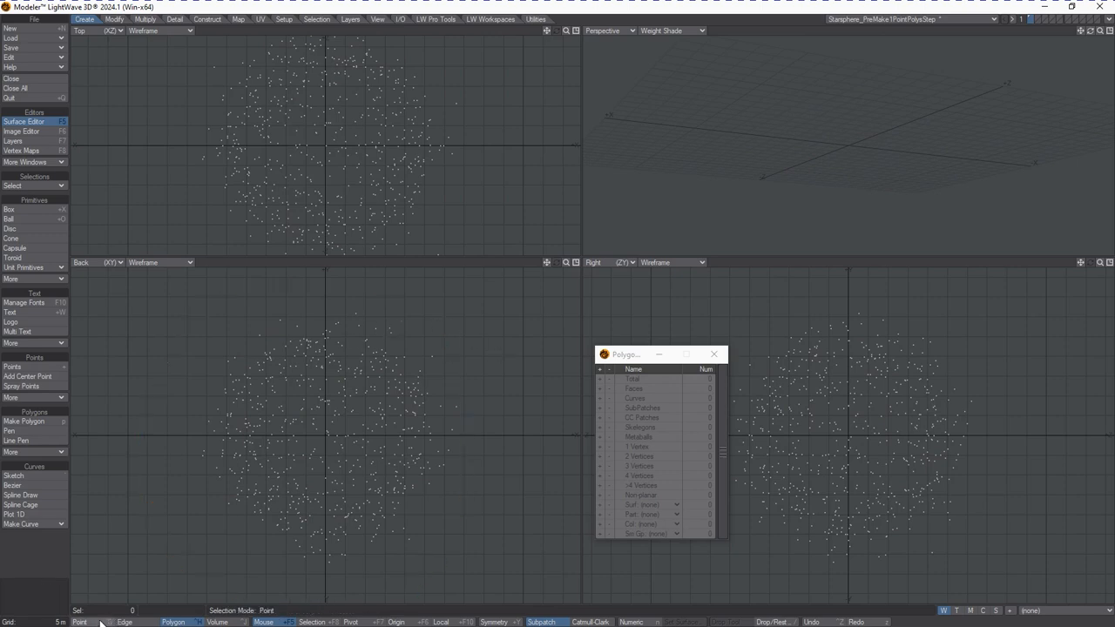
key(ctrl+g)
mouse_move(376, 295)
right_down()
mouse_move(249, 582)
mouse_move(492, 413)
right_up()
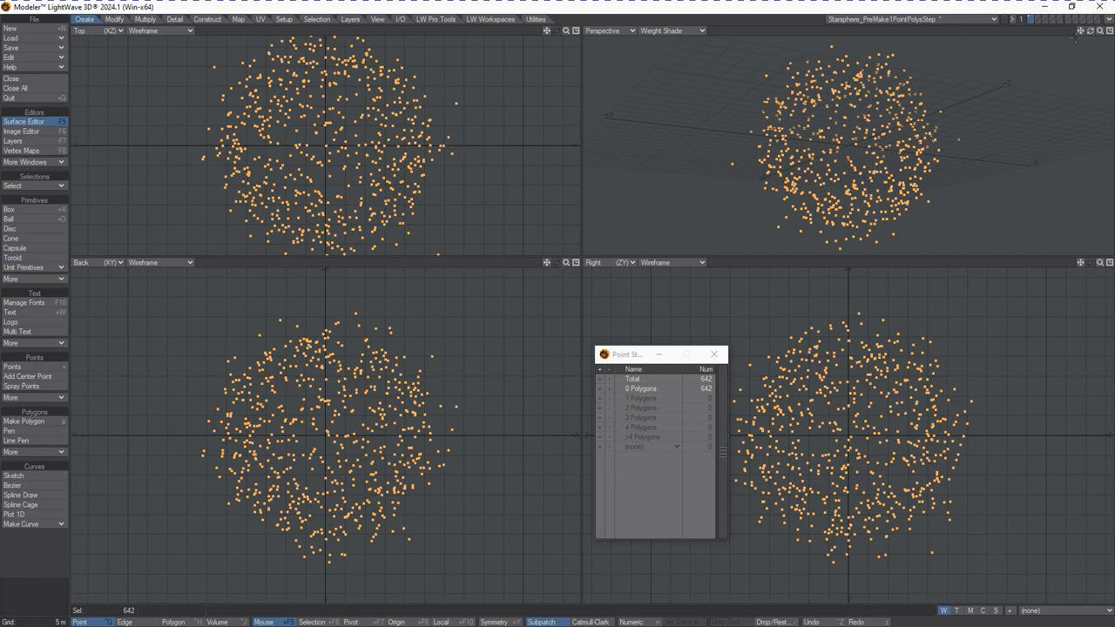
click(1038, 20)
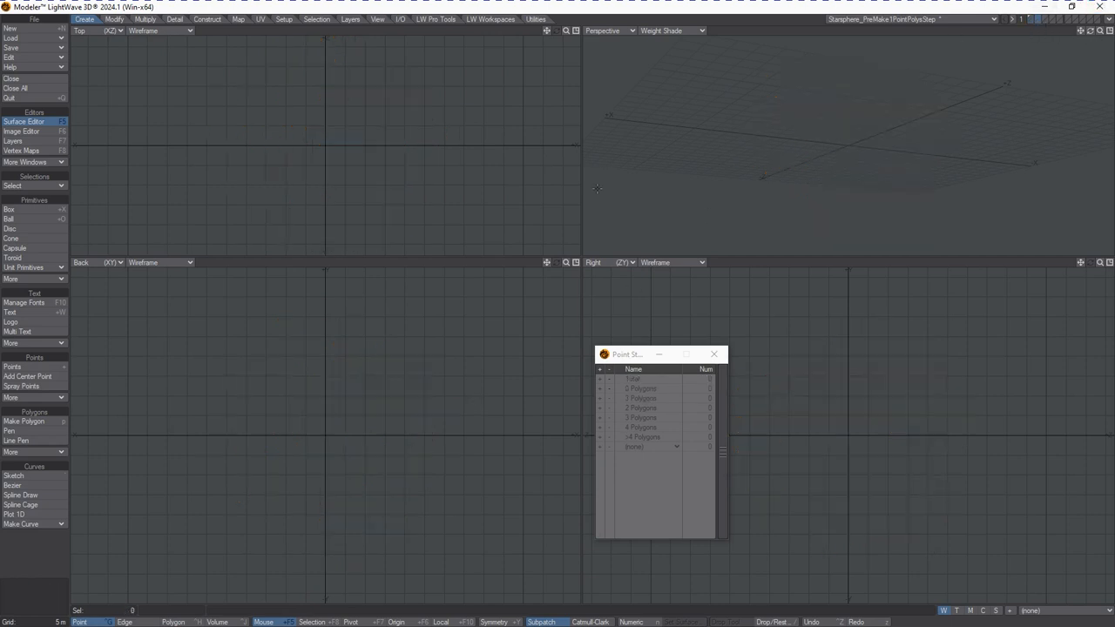
key(ctrl+v)
Scale the pasted points up with the Size tool around the sphere's center
key(shift+h)
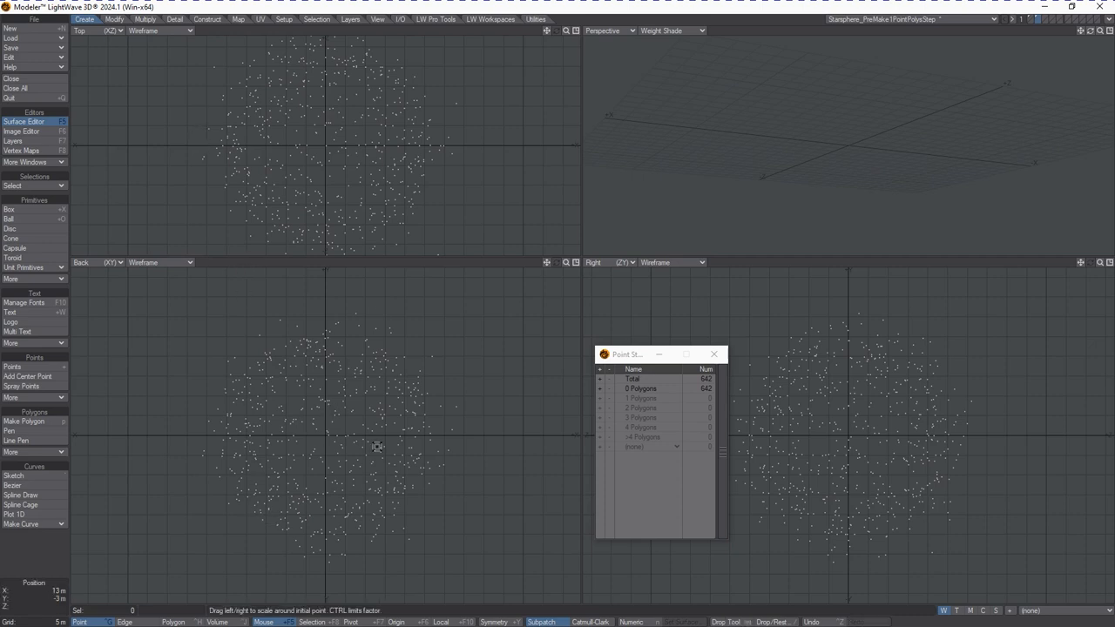
drag(334, 446, 327, 438)
key(space)
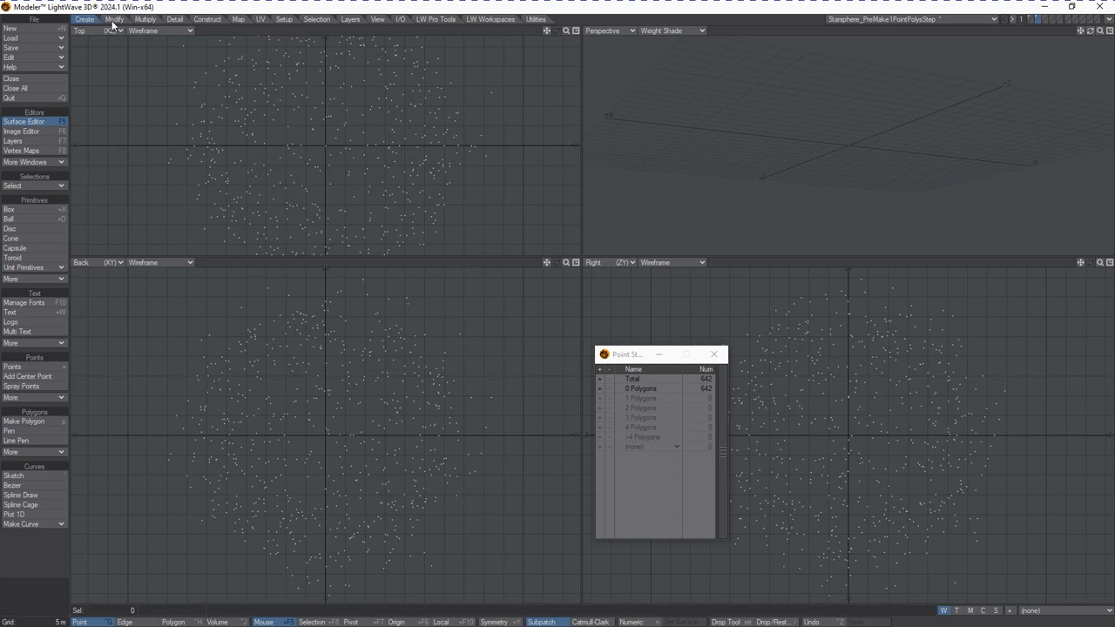
Jitter the star points with Gaussian type and a 10 m radius on X, Y and Z
click(113, 19)
click(12, 512)
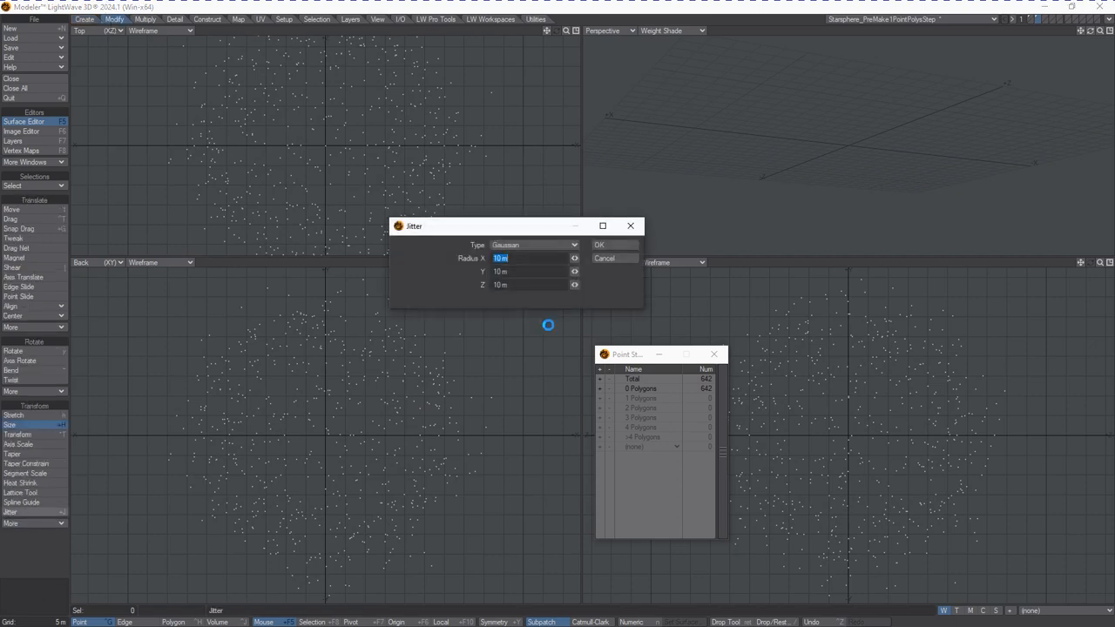
click(600, 245)
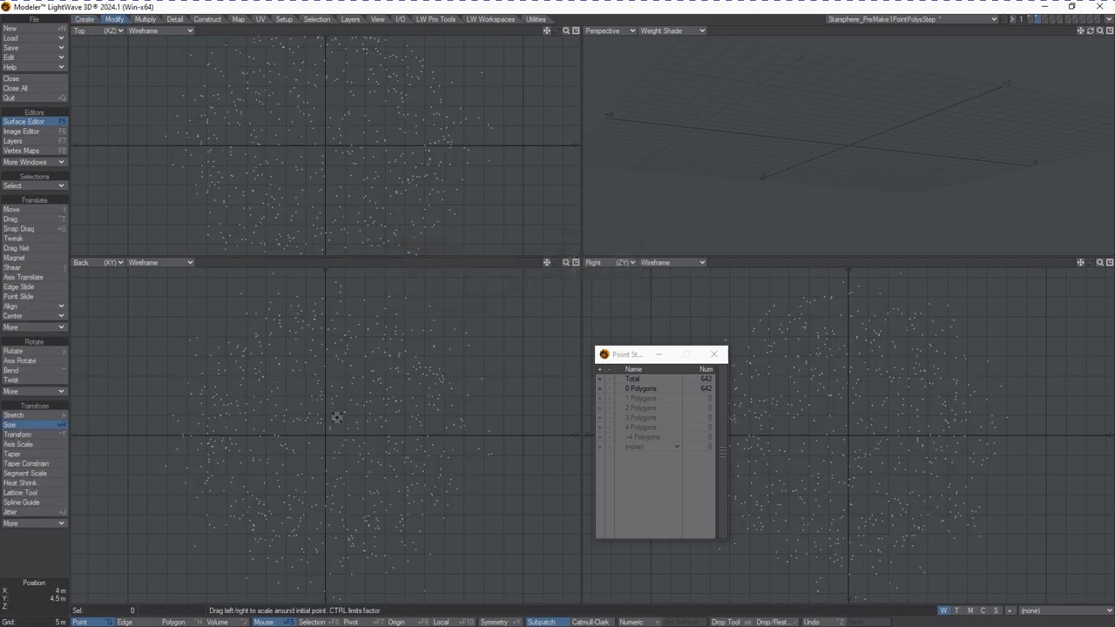
Try to resize points in another, empty layer with the Size tool
shift+click(1029, 20)
click(1036, 22)
click(205, 230)
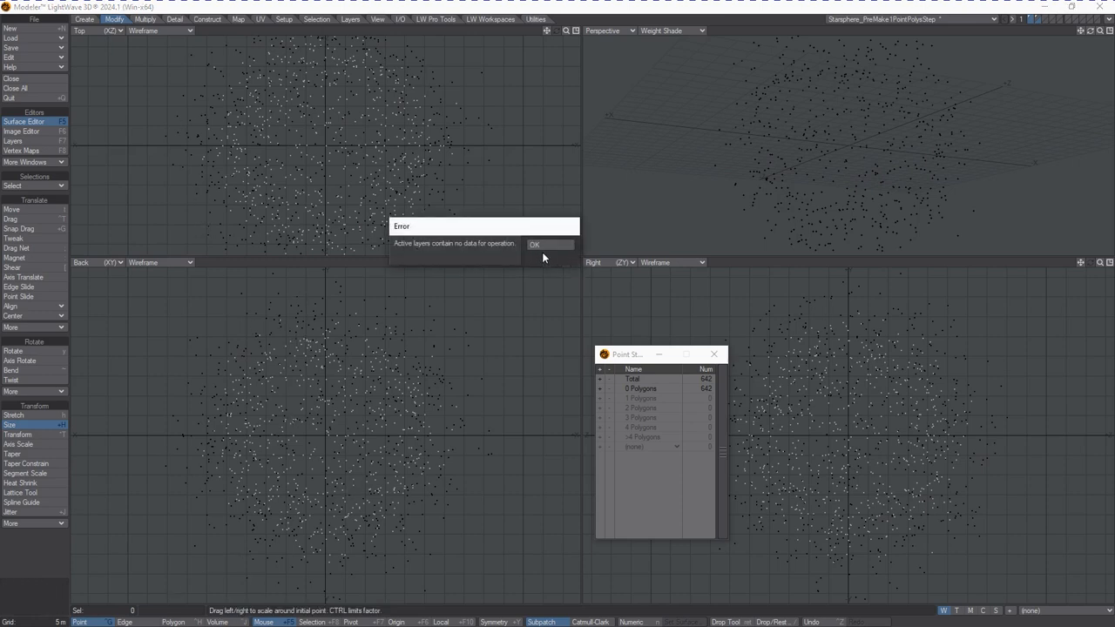
click(538, 245)
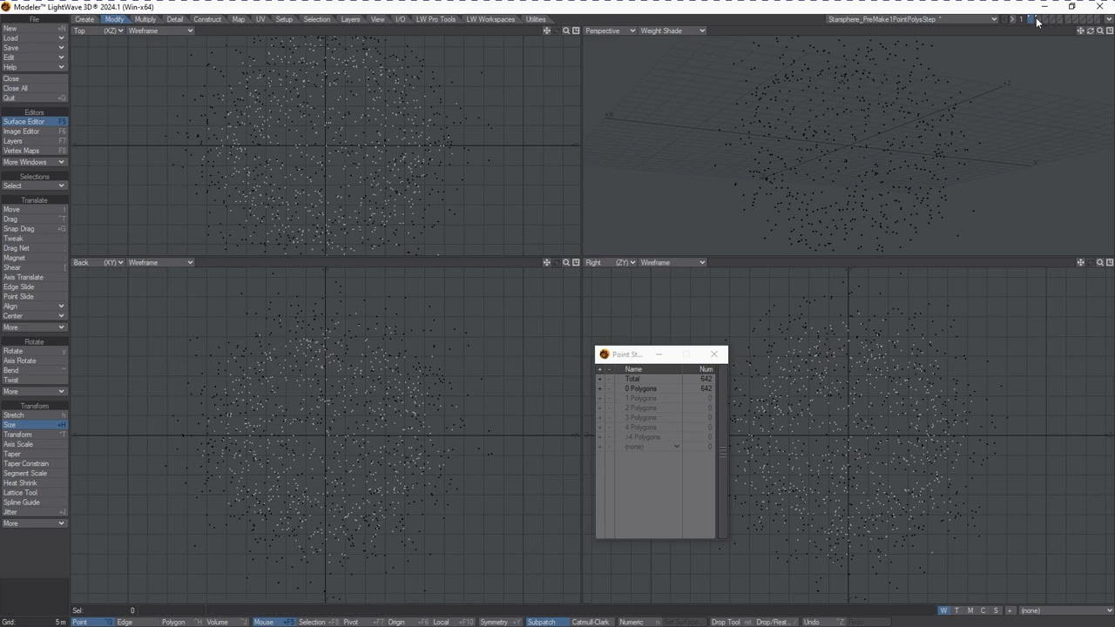
key(ctrl+h)
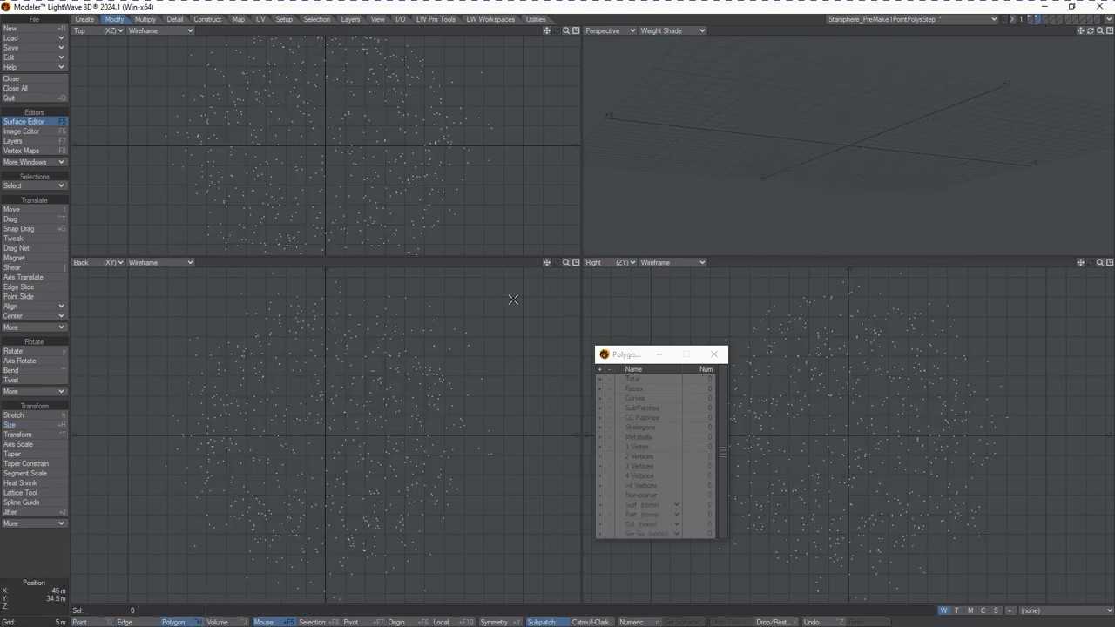
mouse_move(497, 323)
right_down()
mouse_move(75, 274)
mouse_move(126, 383)
right_up()
mouse_move(466, 312)
right_down()
mouse_move(460, 254)
mouse_move(109, 601)
mouse_move(540, 238)
right_up()
key(p)
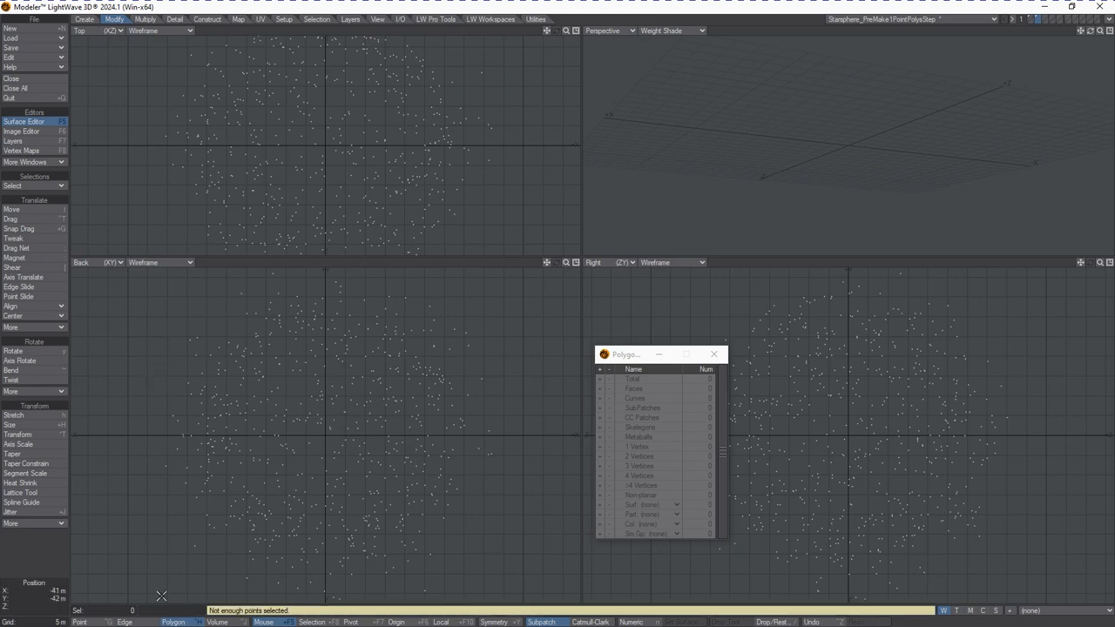
Select all the star points in point mode and build a single polygon from them
click(95, 621)
mouse_move(547, 506)
right_down()
mouse_move(565, 371)
mouse_move(575, 575)
mouse_move(570, 523)
right_up()
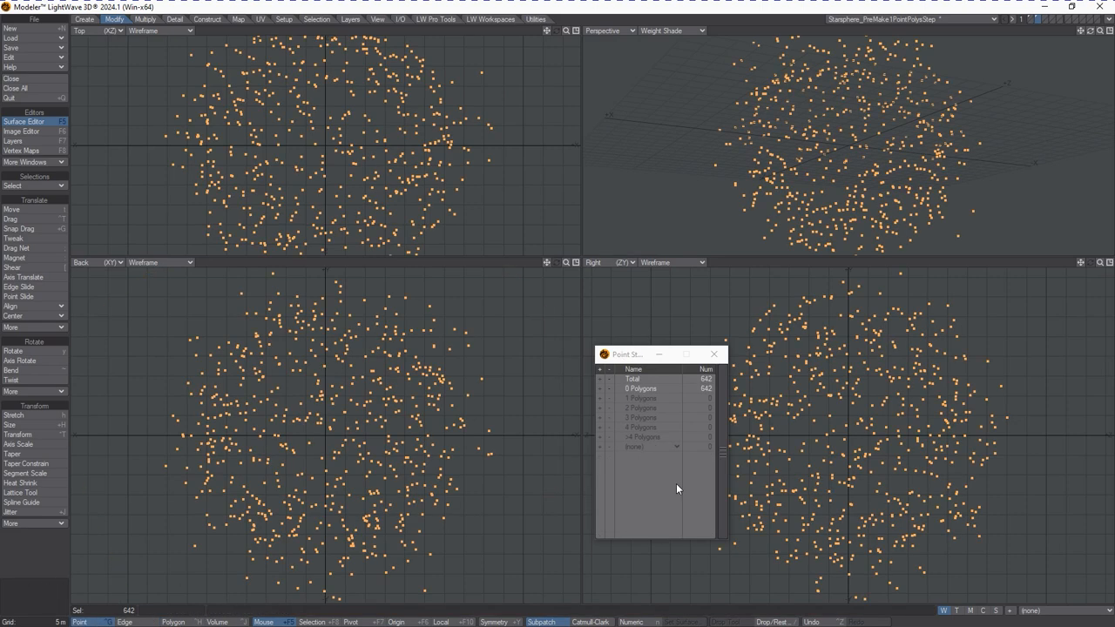
key(p)
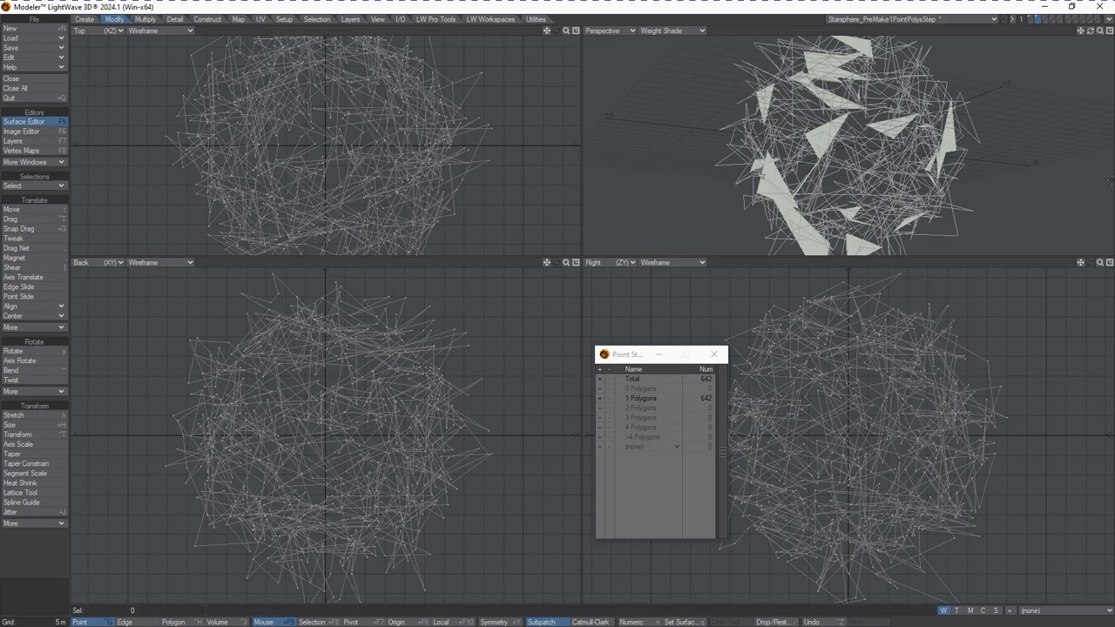
Assign a new default surface named StarsWhiteBright with white color and 0% specular to the polygon
key(q)
key(BackSpace)
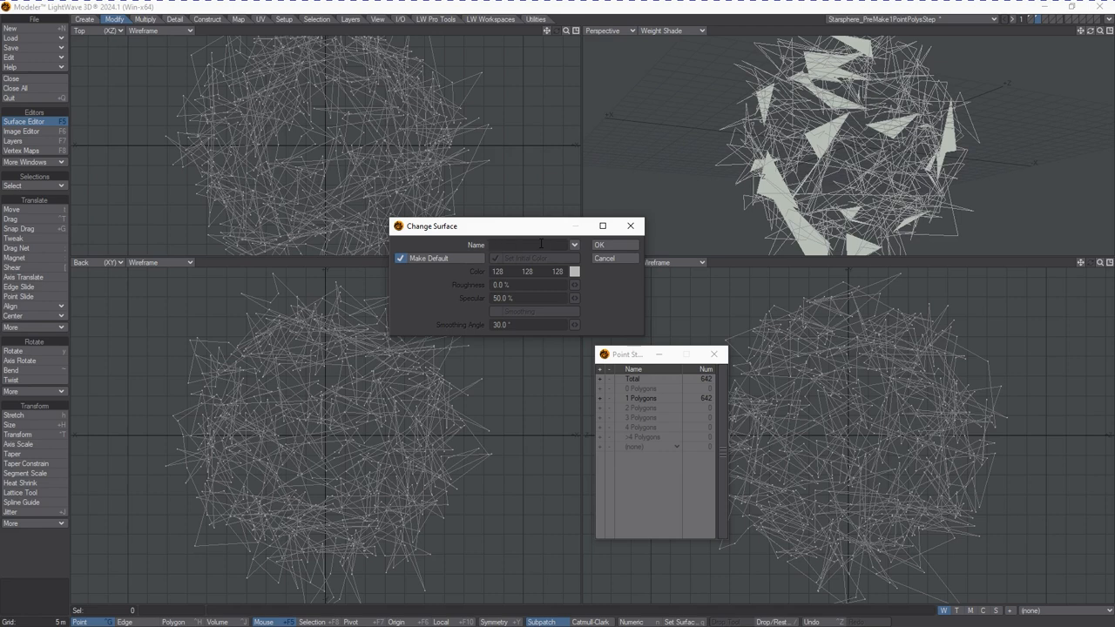
text(sW)
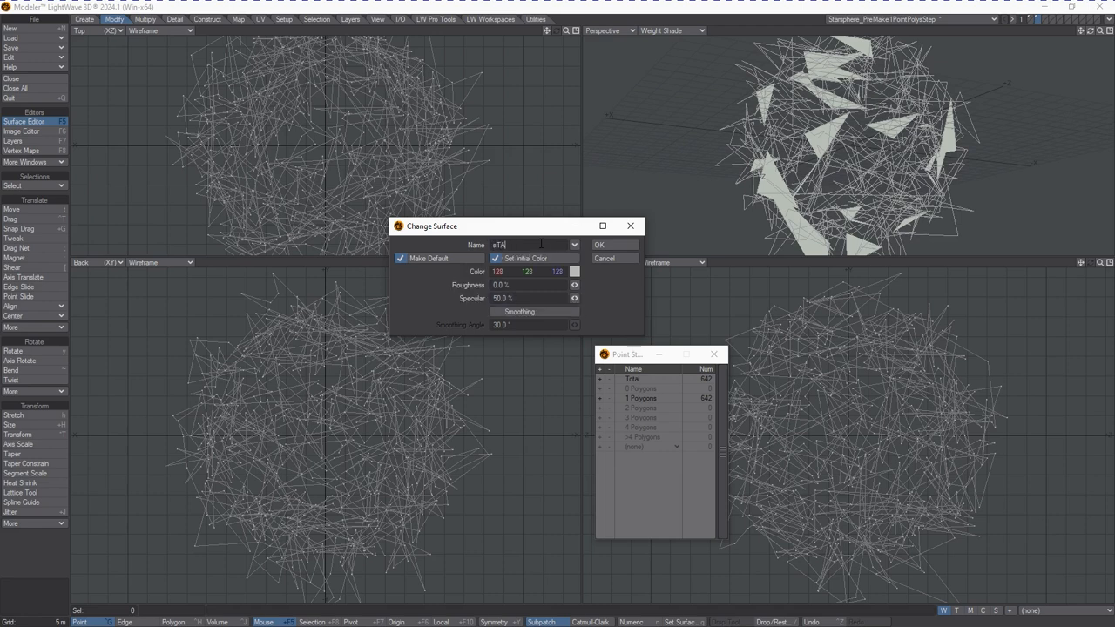
key(BackSpace)
key(BackSpace)
key(BackSpace)
text(St)
click(503, 298)
text(0)
click(576, 273)
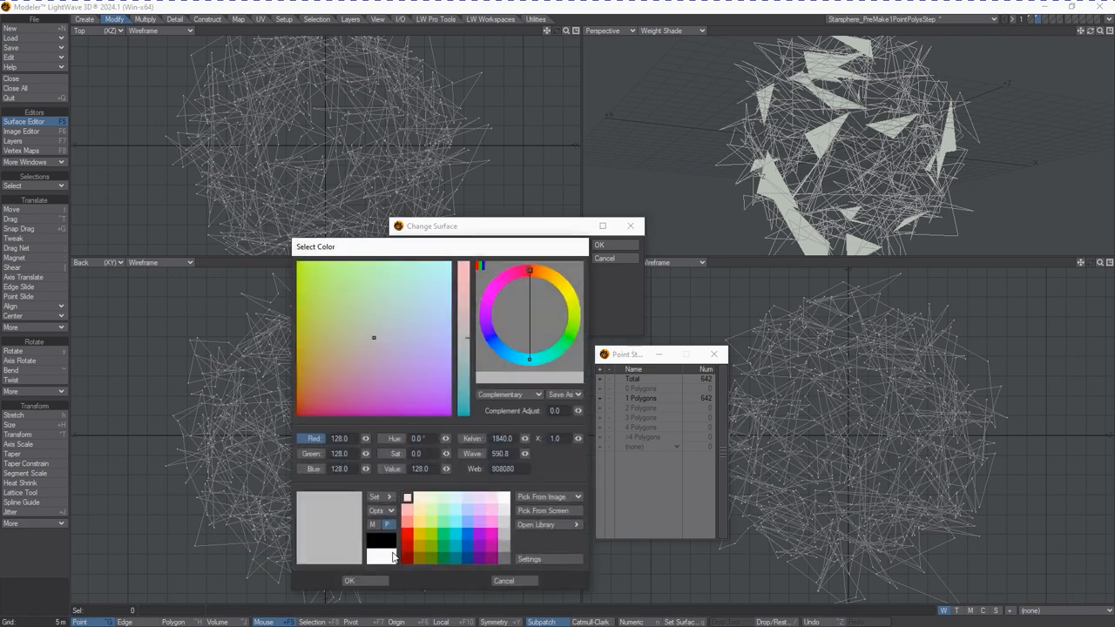
click(392, 557)
click(393, 579)
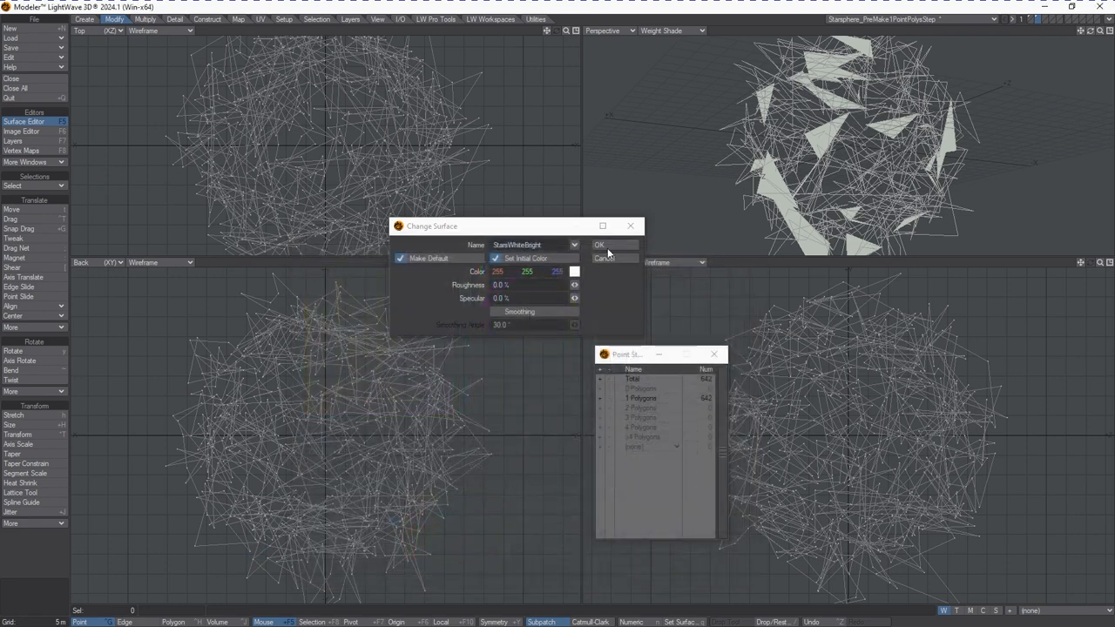
click(603, 250)
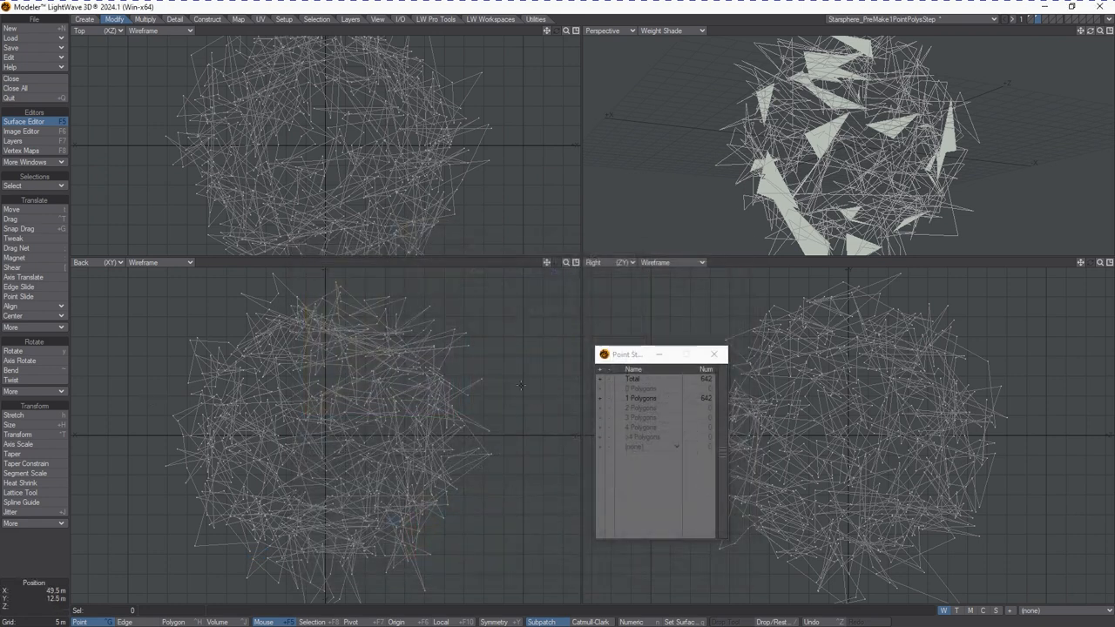
Replace the large polygon with 1-point polygons on every star point
key(k)
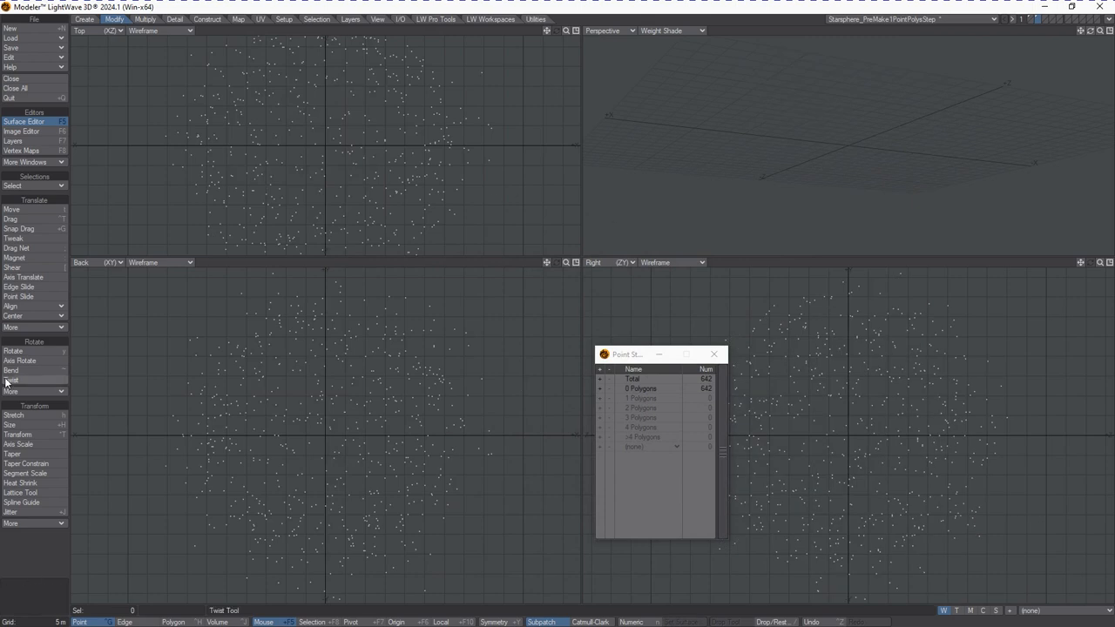
click(86, 19)
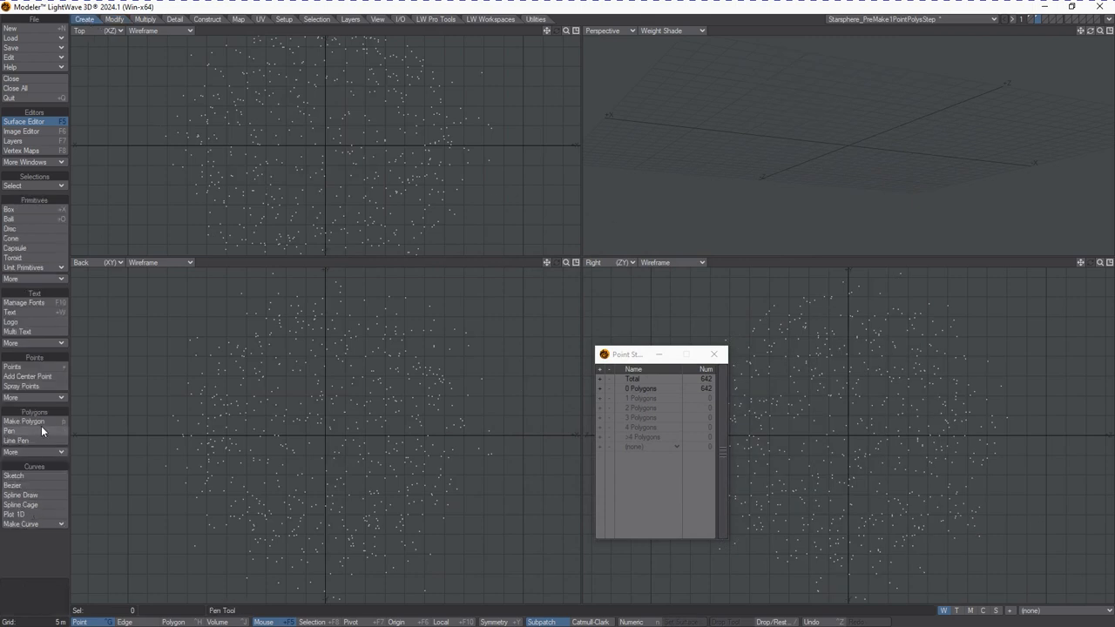
click(40, 450)
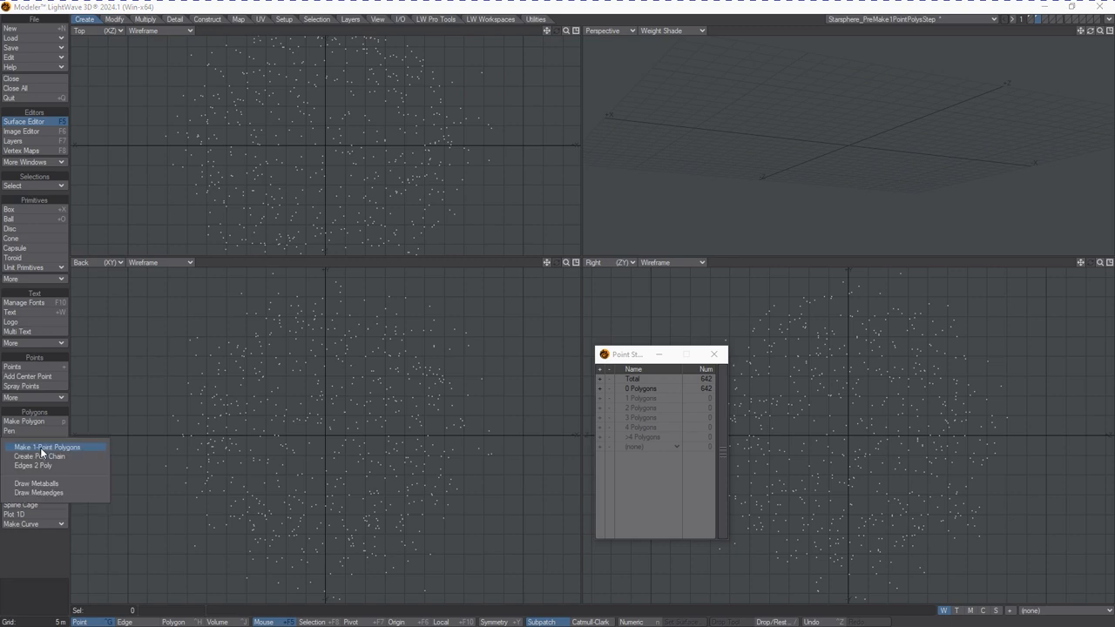
click(98, 450)
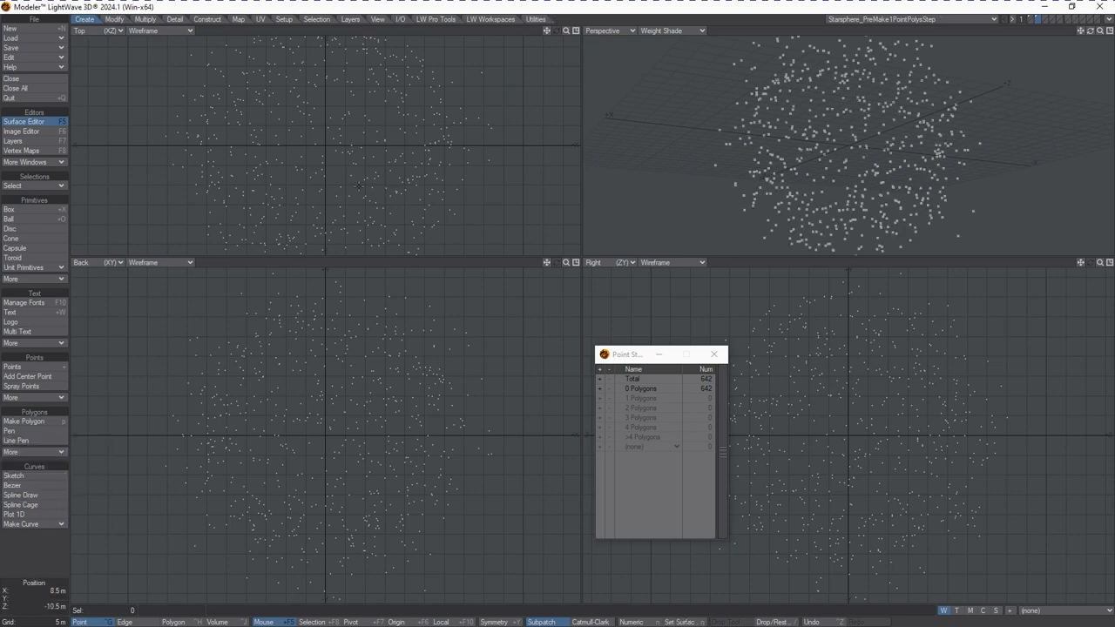
Switch to Layout and select the Starsphere_MadePolysToPoints object in the Scene Editor
key(alt+Tab)
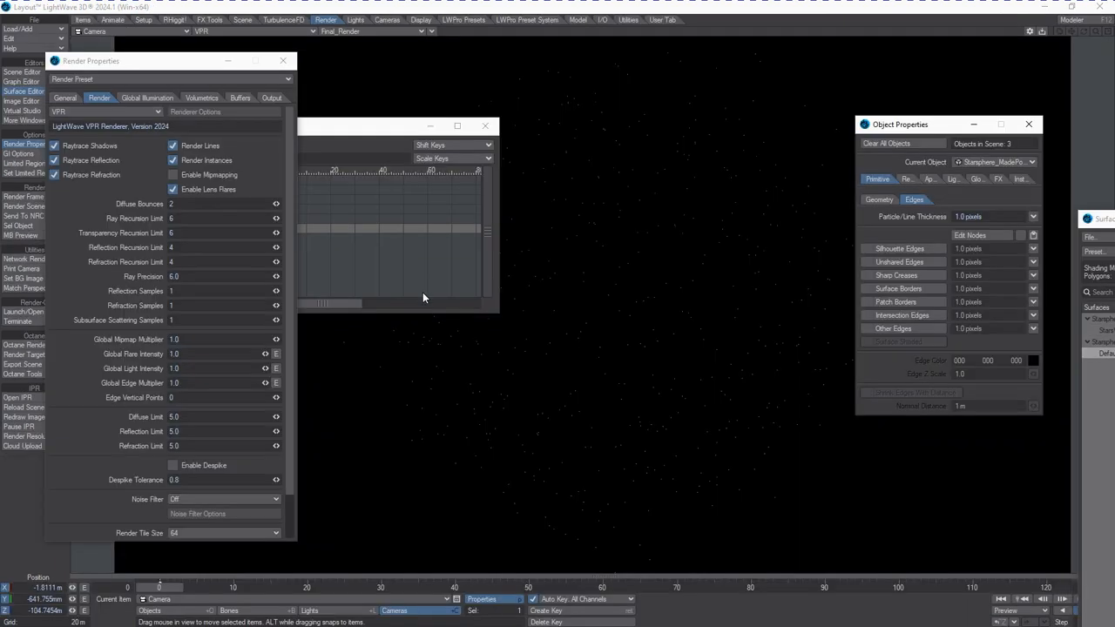
drag(186, 68, 0, 69)
click(327, 142)
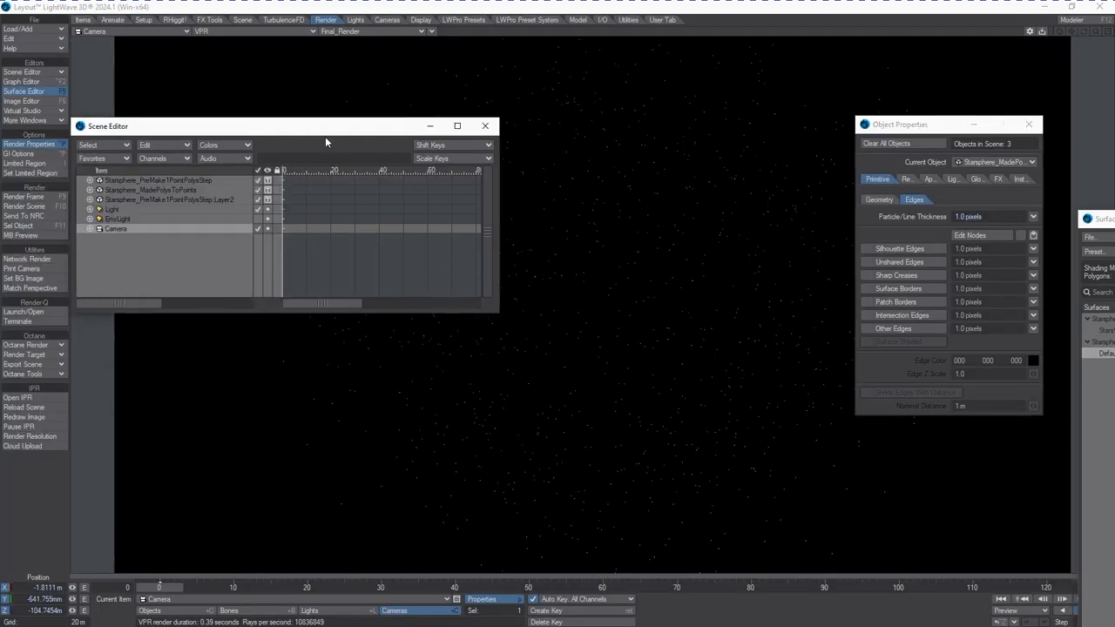
click(170, 190)
drag(344, 133, 0, 247)
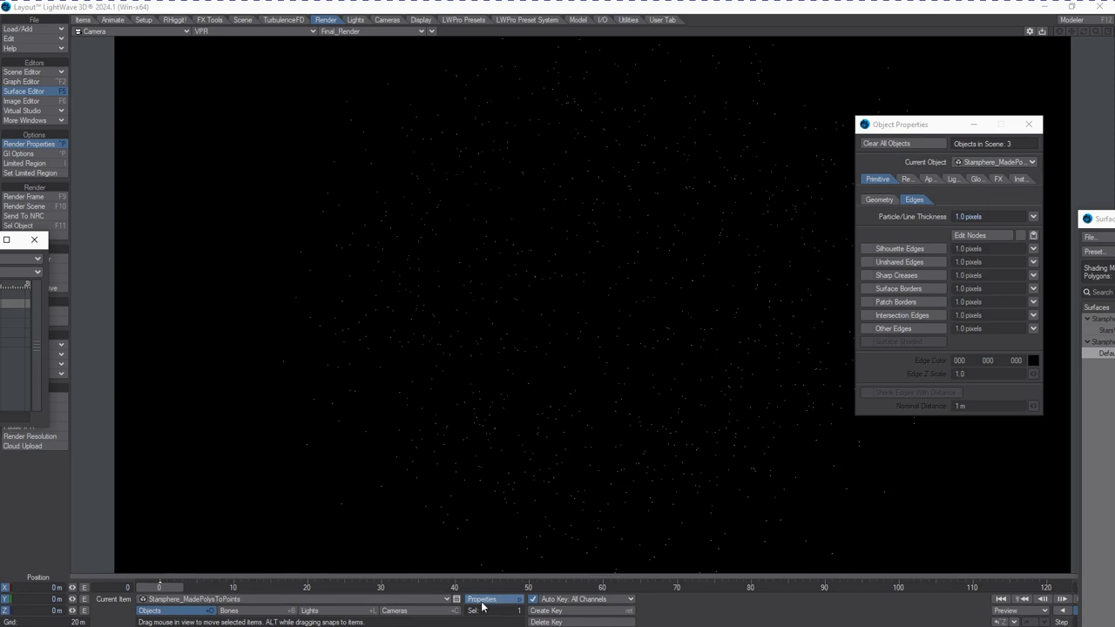
Open the Surface Editor and change the StarsWhiteBright surface's material to Standard
drag(1099, 218, 51, 38)
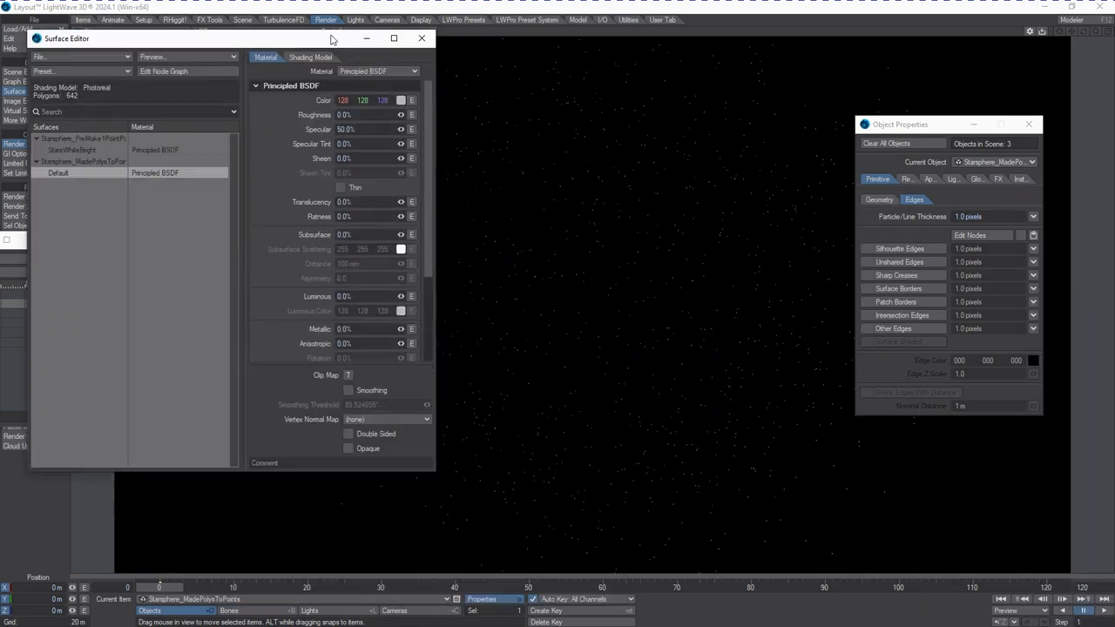
click(78, 150)
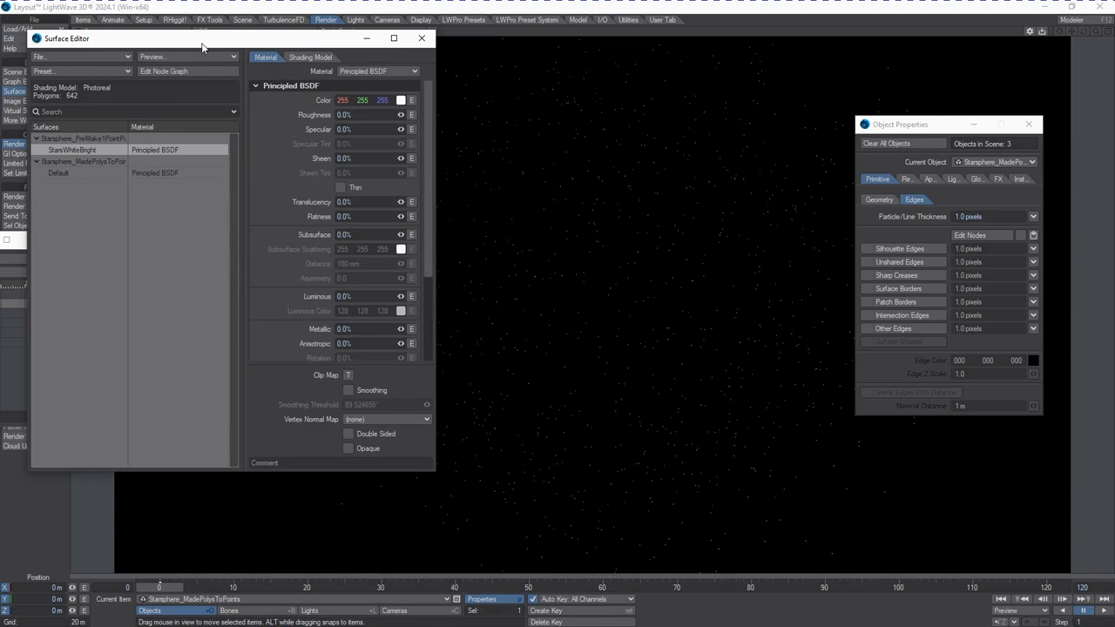
drag(205, 38, 246, 88)
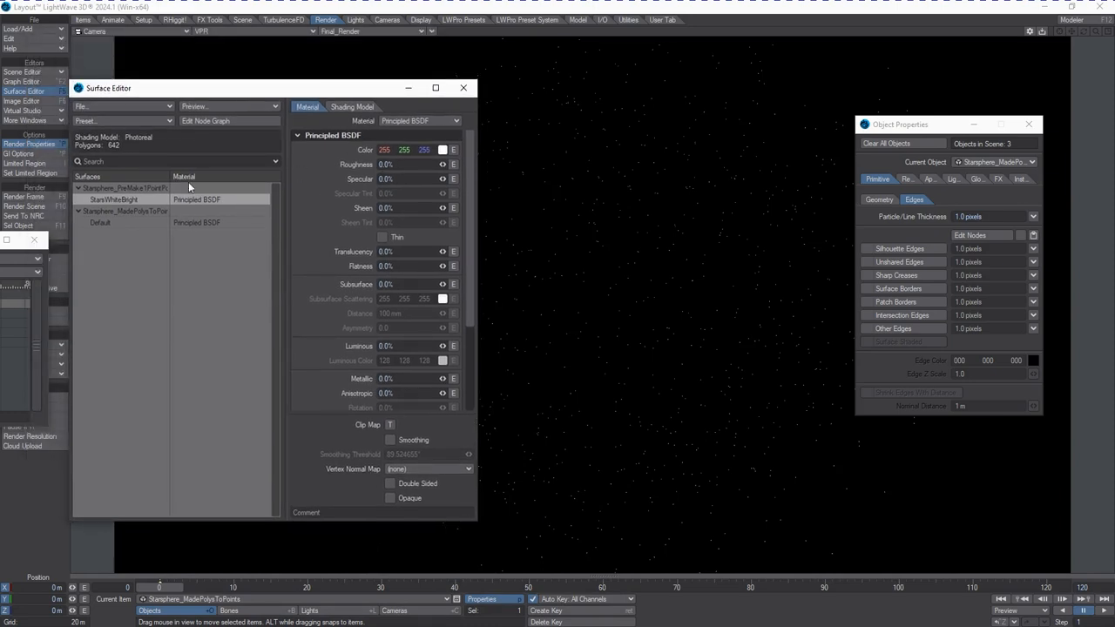
click(430, 121)
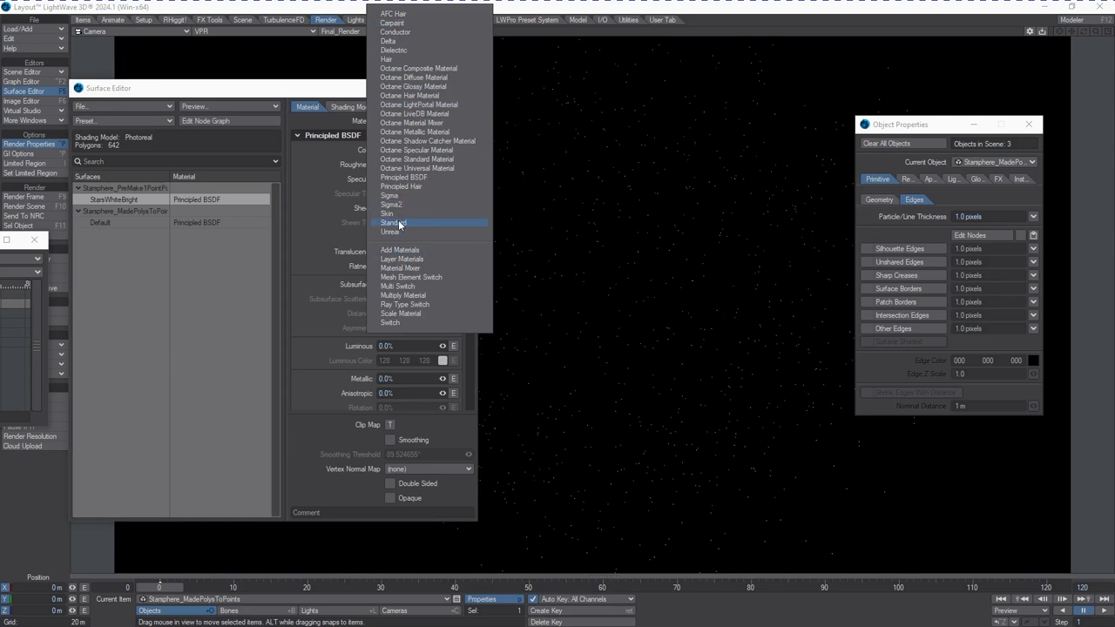
click(392, 222)
Set StarsWhiteBright's Luminosity to 100% and its Diffuse and Specular to 0%
text(100)
key(Tab)
text(0)
key(Tab)
text(0)
key(Tab)
text(0)
key(Tab)
key(Tab)
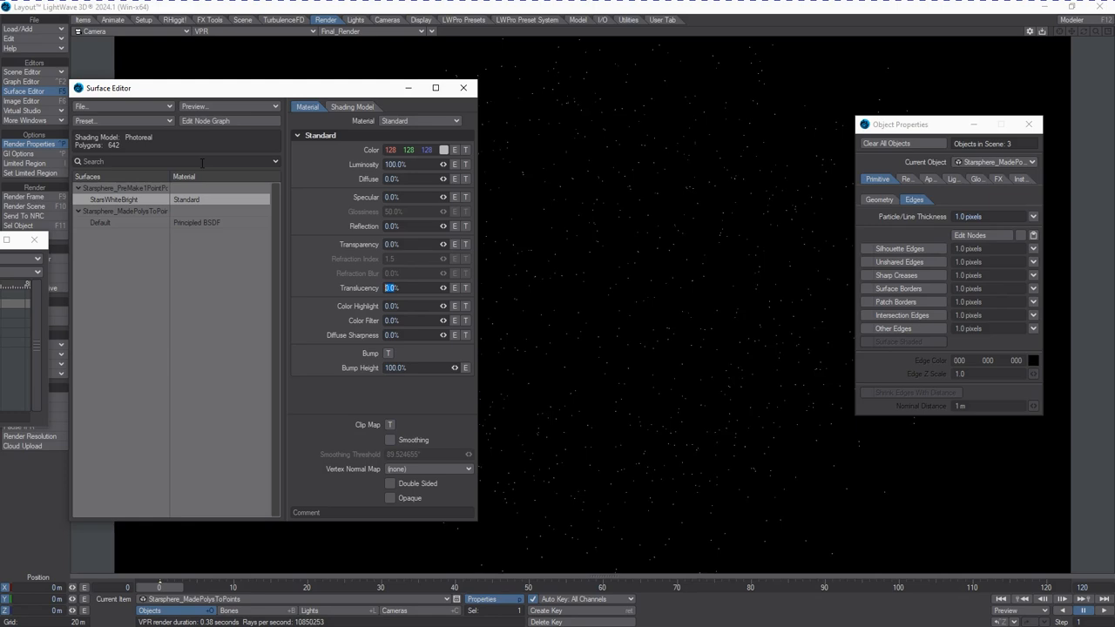
Switch the Default surface's material to Standard and set its color to 128, 66, 21
click(111, 223)
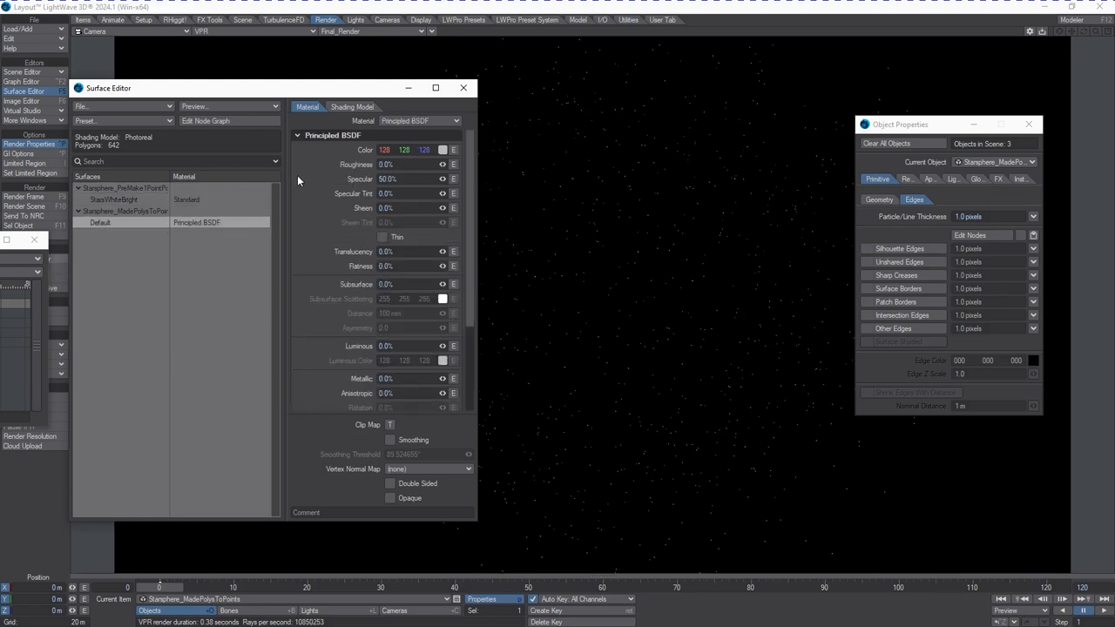
click(433, 121)
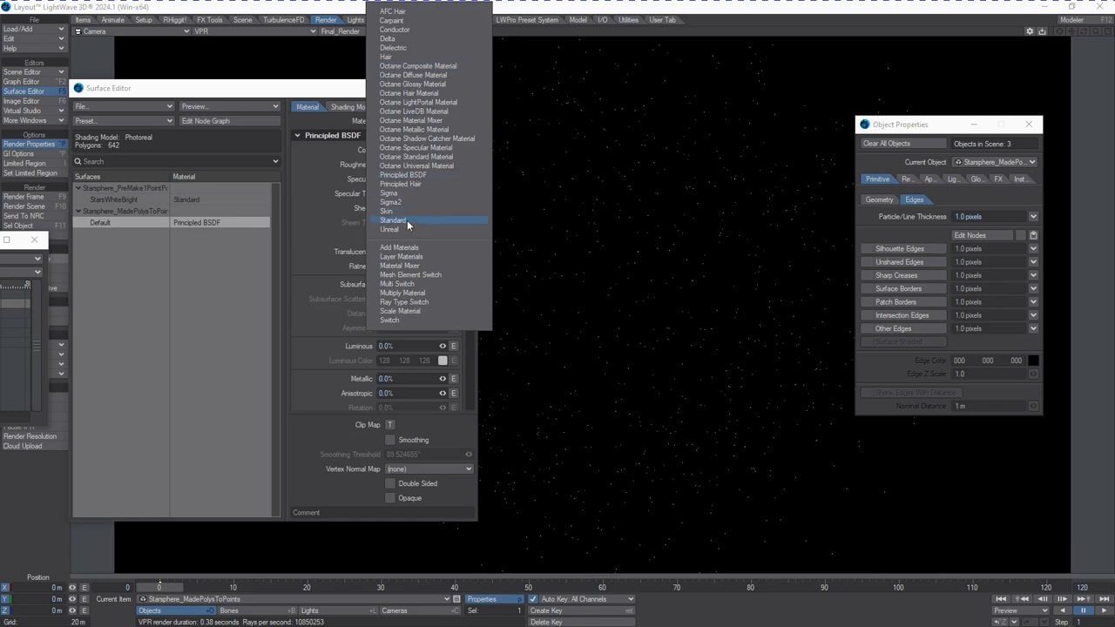
click(407, 220)
click(443, 150)
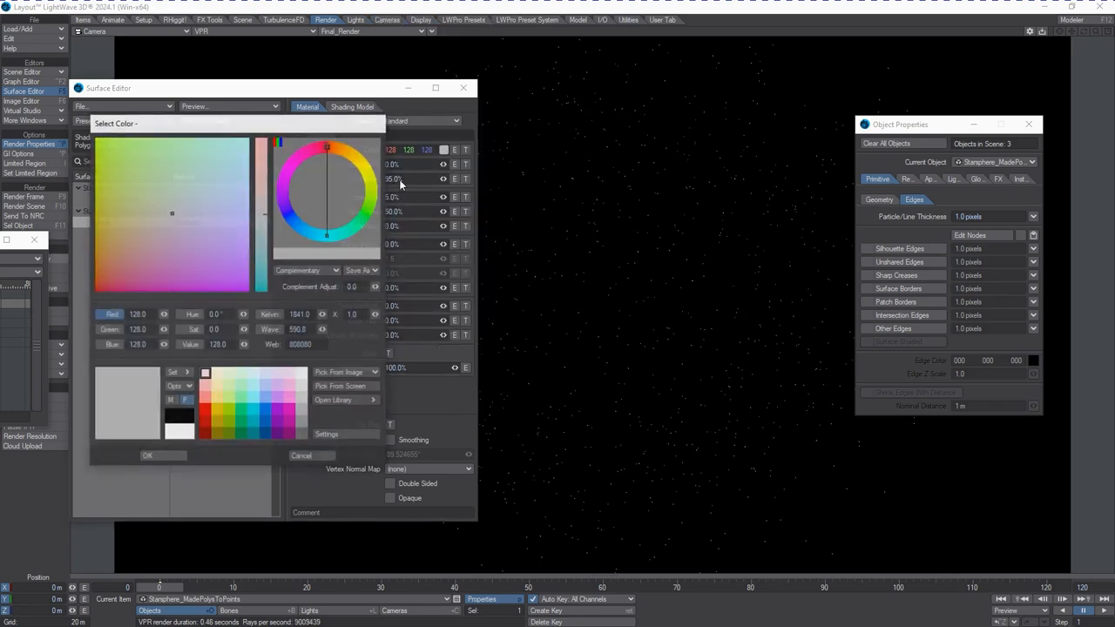
click(108, 250)
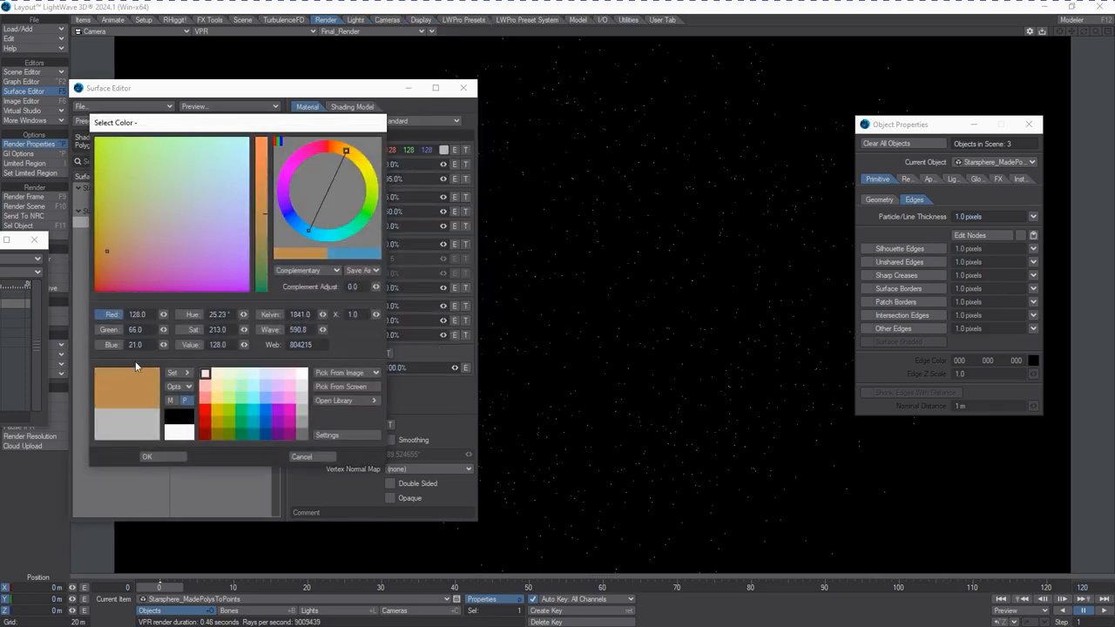
click(138, 385)
click(189, 456)
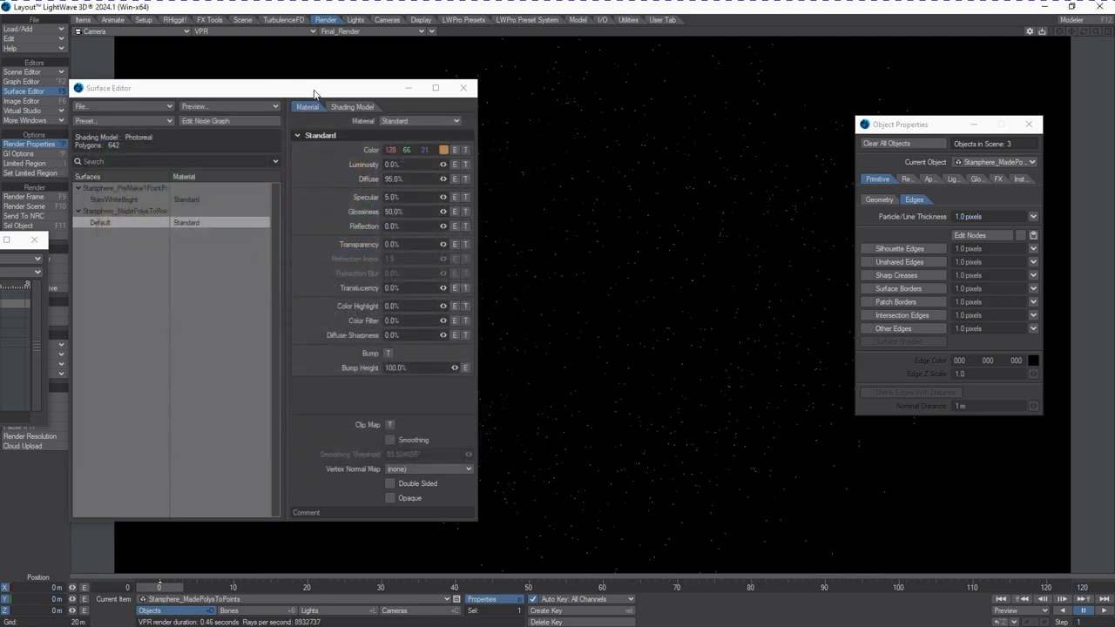
Deactivate and hide the Layer2 object and deactivate Starsphere_MadePolysToPoints in the Scene Editor
drag(314, 92, 0, 92)
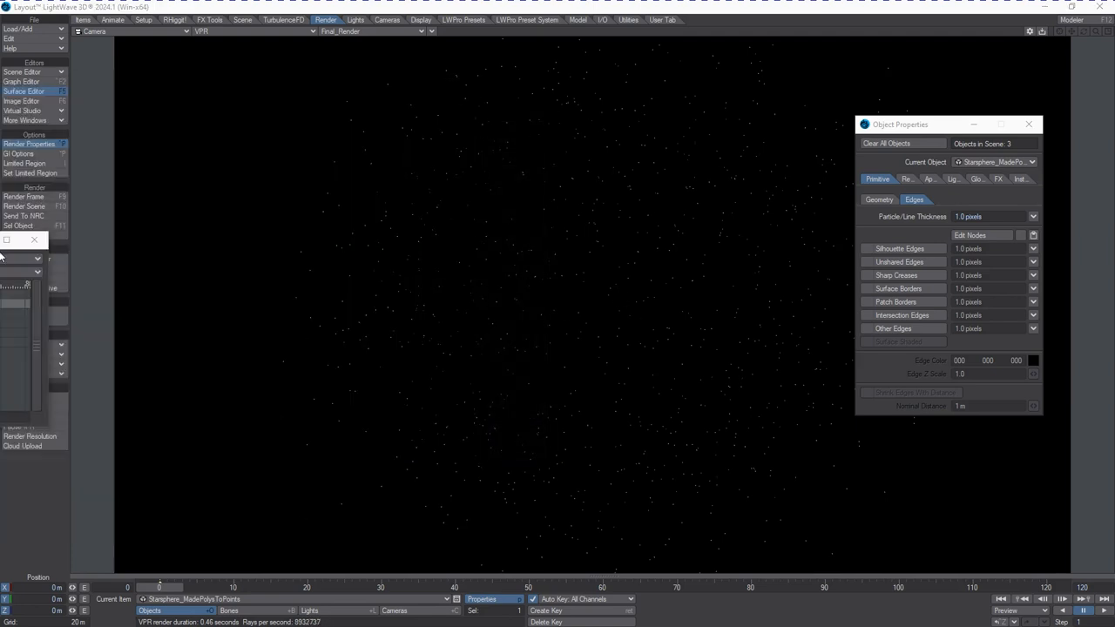
drag(0, 241, 392, 207)
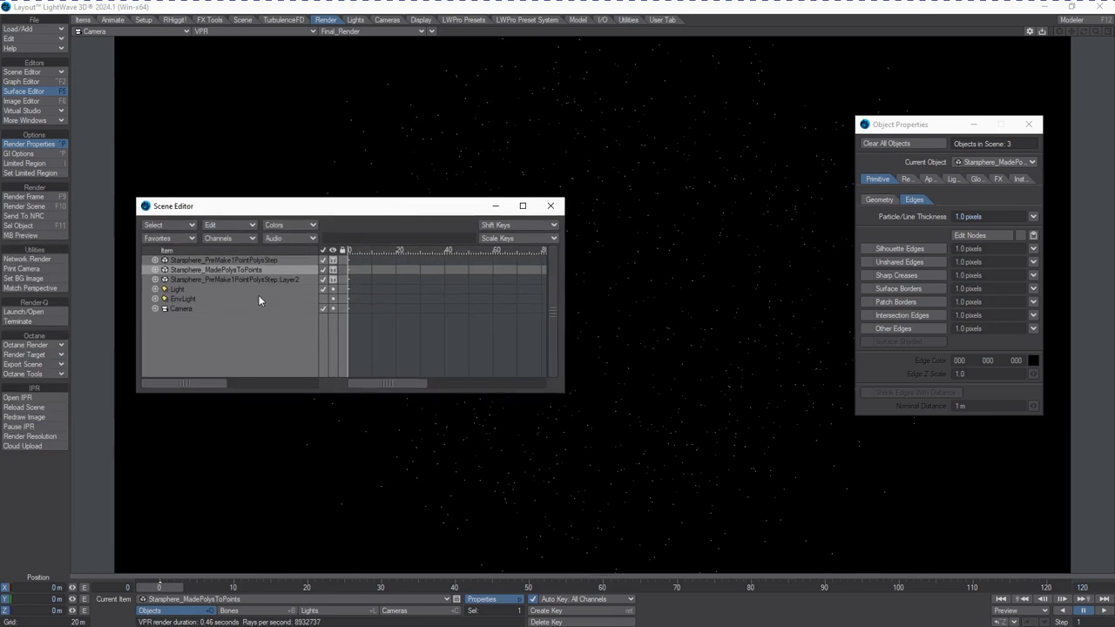
click(320, 280)
click(335, 284)
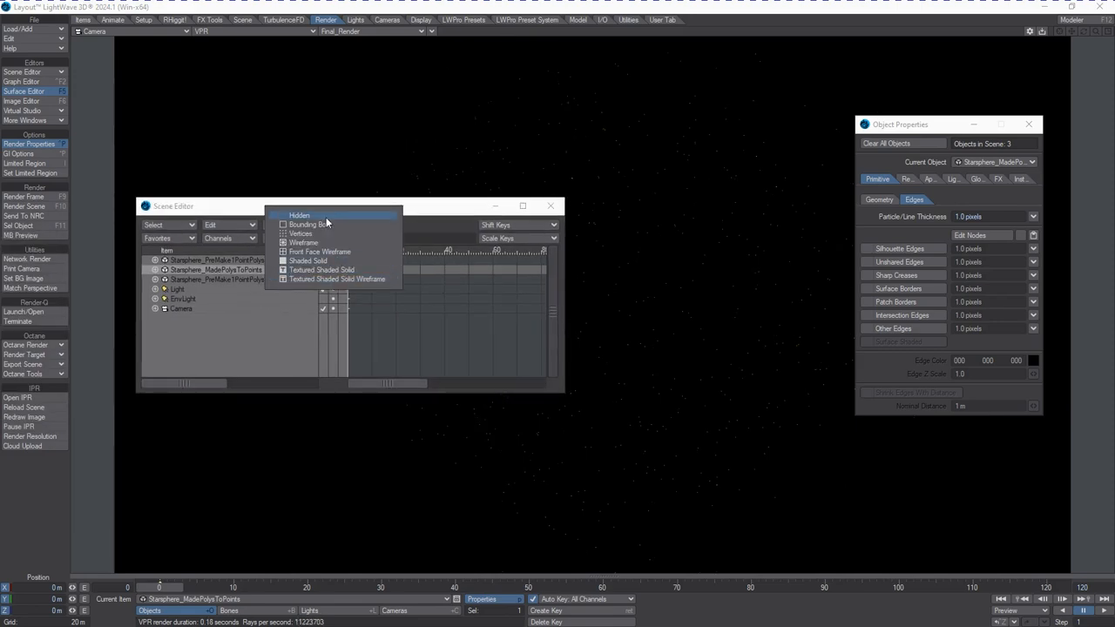
click(349, 219)
click(322, 270)
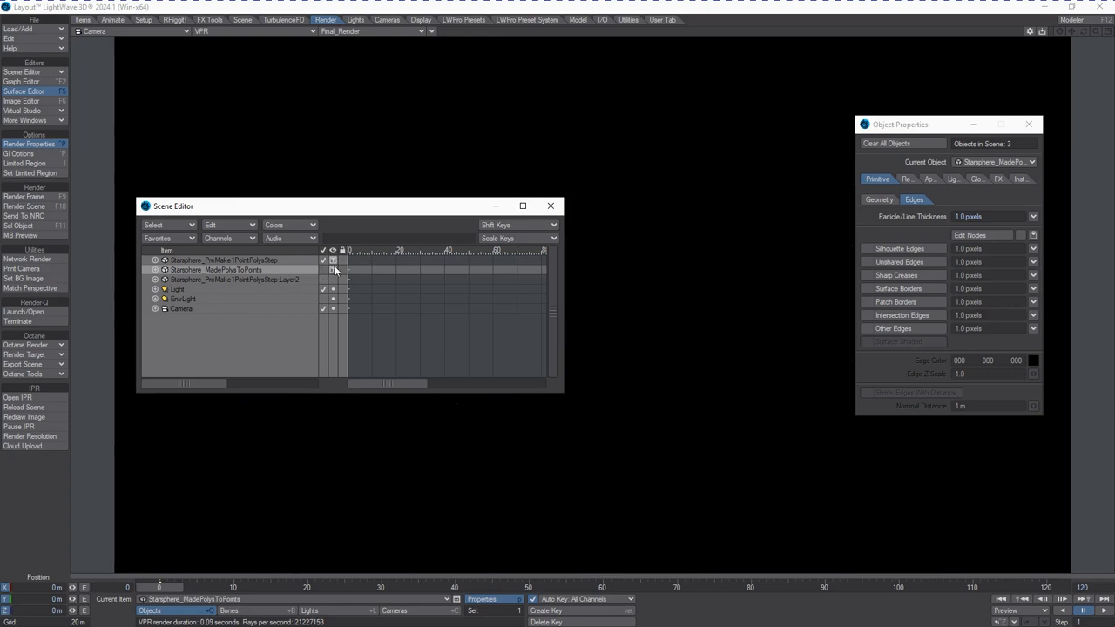
Clear the Stamphere_PreMake1PointPolysStep object from the scene
click(267, 261)
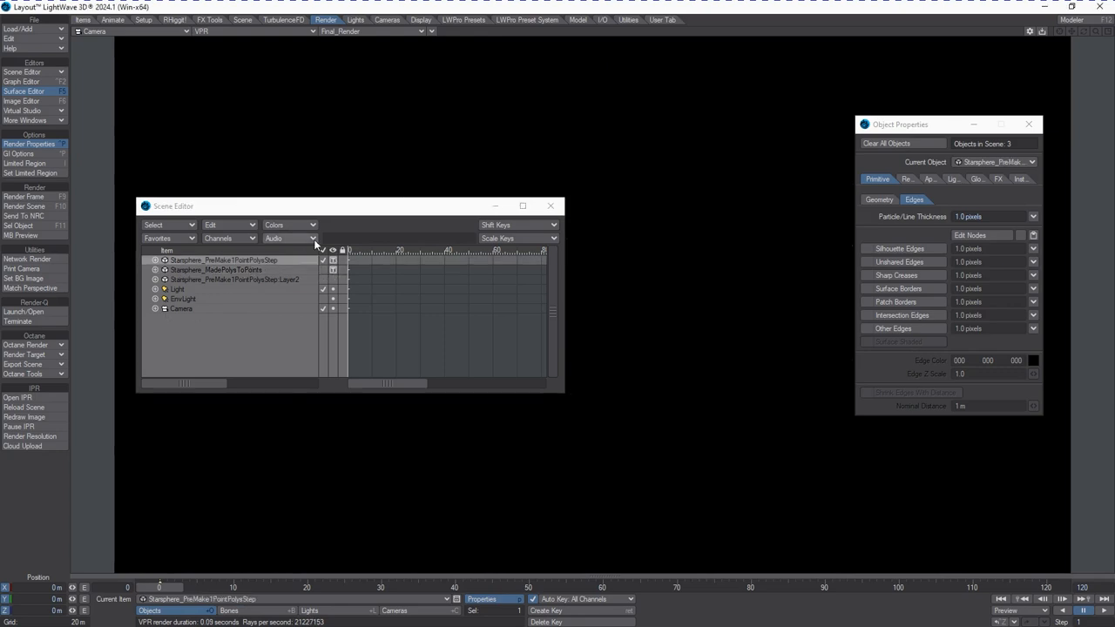
key(Delete)
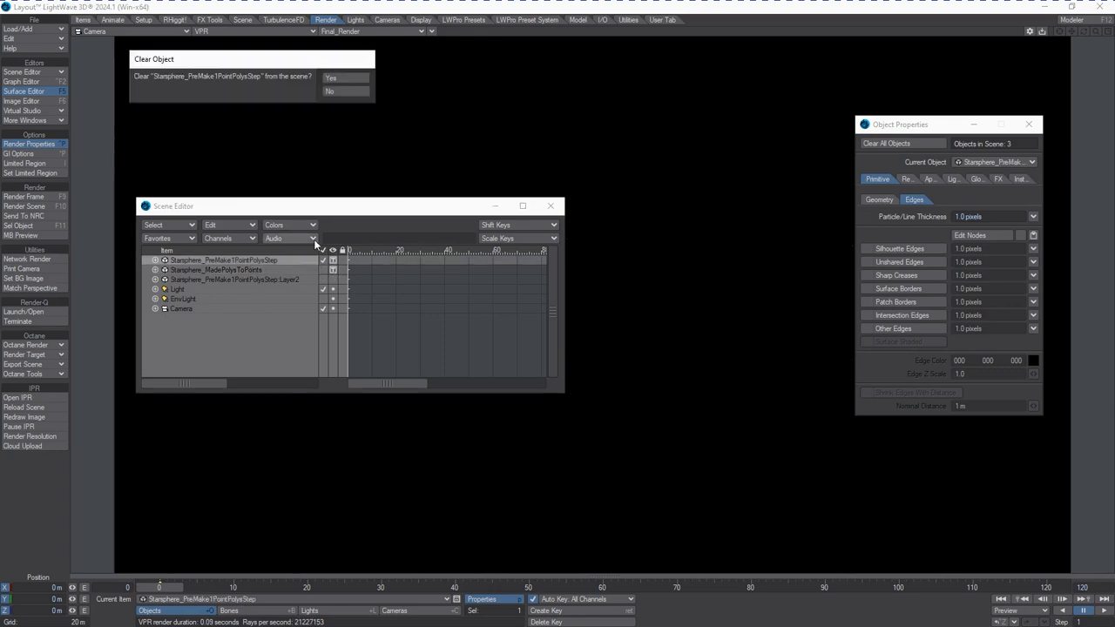
click(331, 78)
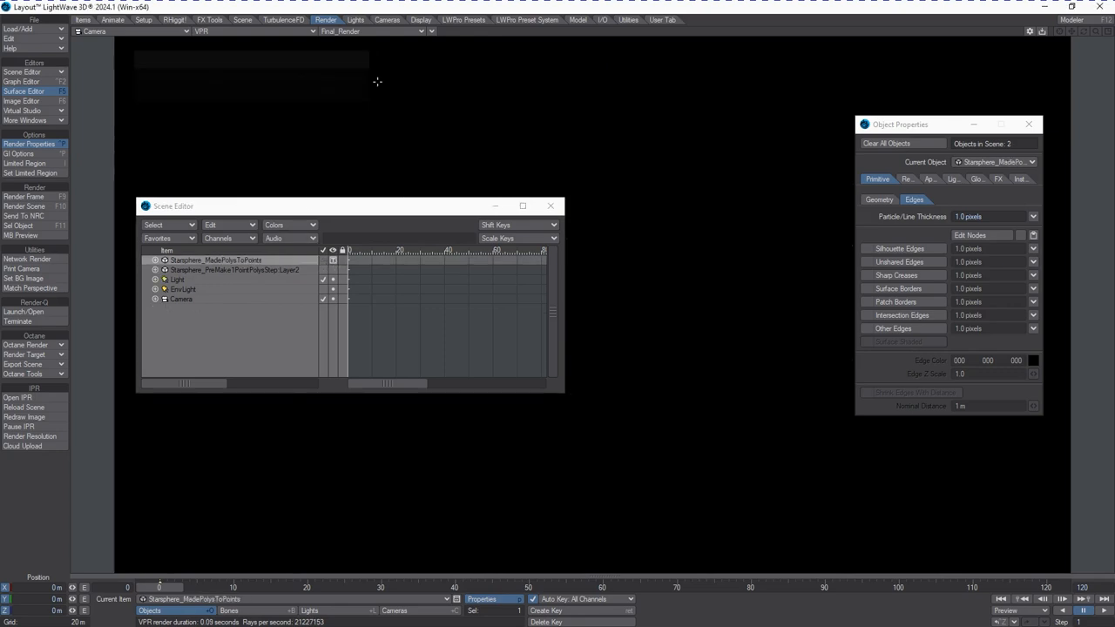
Parent the Stamphere_PreMake1PointPolysStep:Layer2 object under Stamphere_MadePolysToPoints and toggle its visibility
click(333, 270)
click(211, 270)
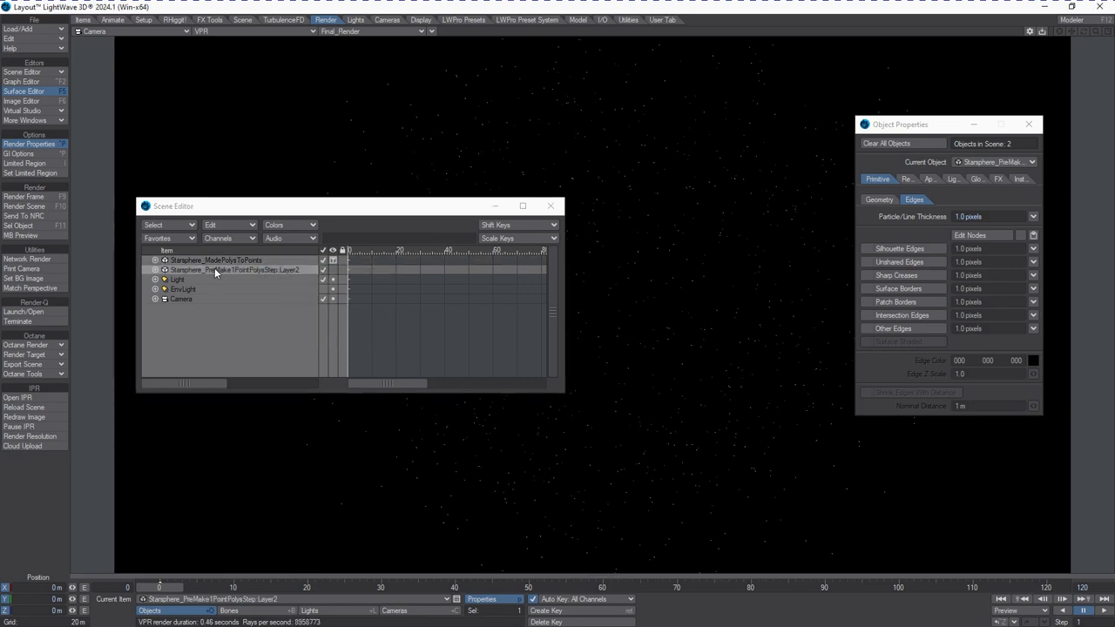
drag(217, 269, 249, 264)
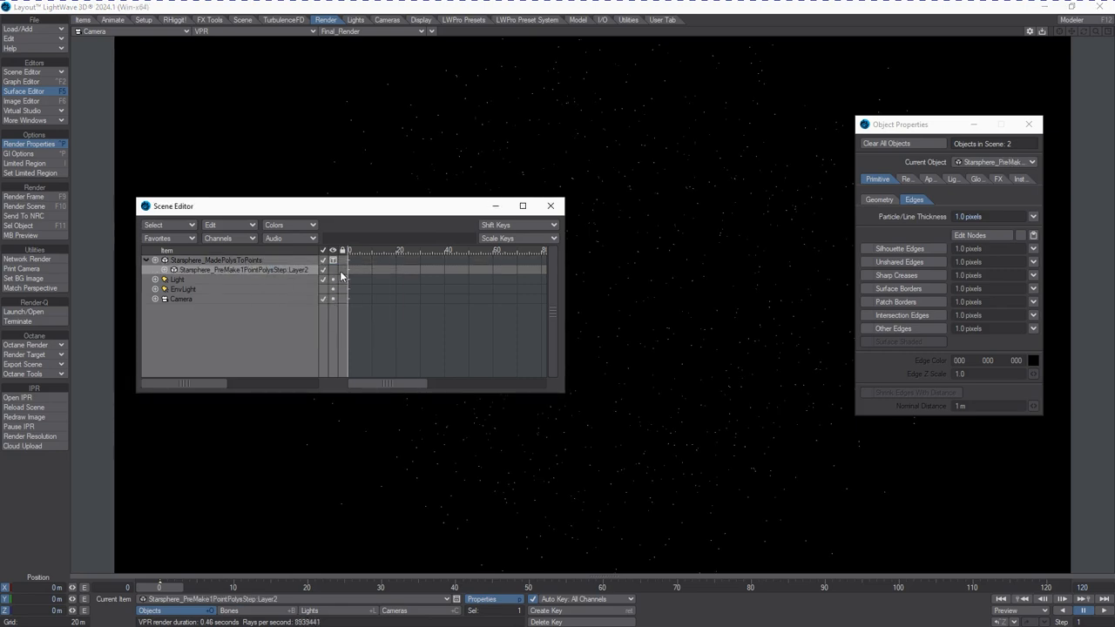
click(333, 270)
Size the Stamphere_MadePolysToPoints object up to a scale of about 7.99 and move the Scene Editor aside
click(319, 322)
key(shift+h)
click(218, 261)
drag(613, 355, 383, 350)
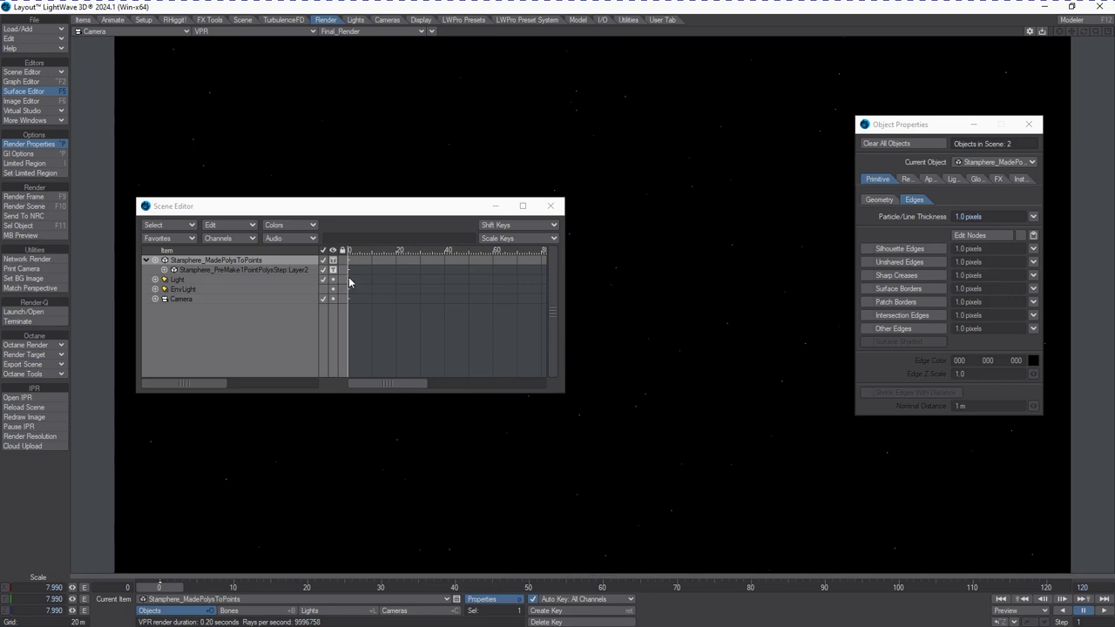
drag(364, 209, 0, 328)
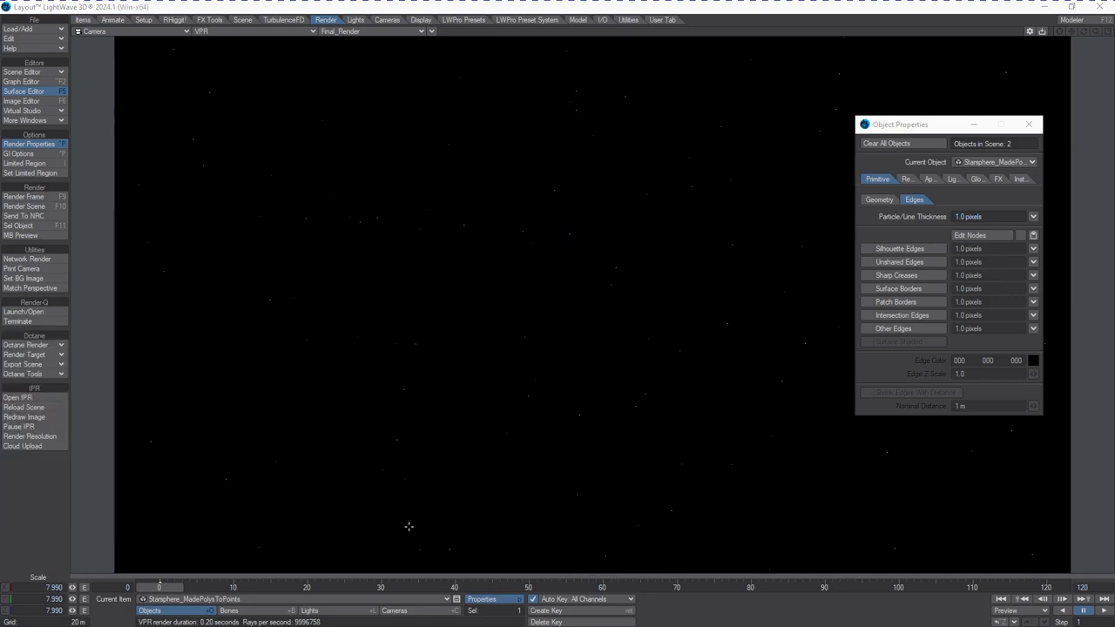
Open the camera's properties and enable Motion Blur
click(399, 611)
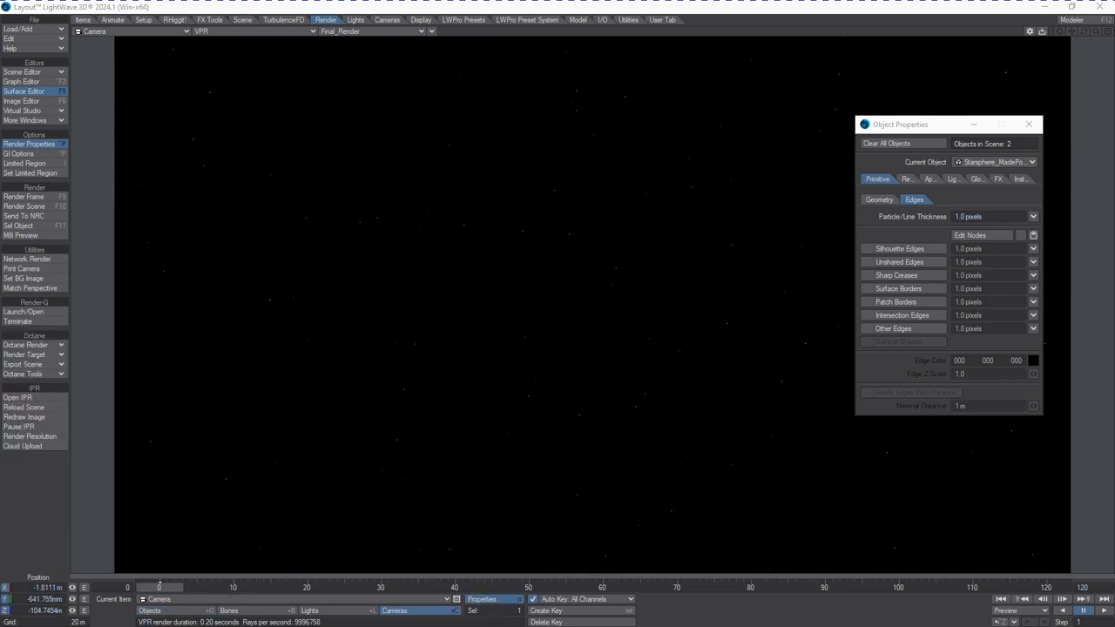
click(481, 599)
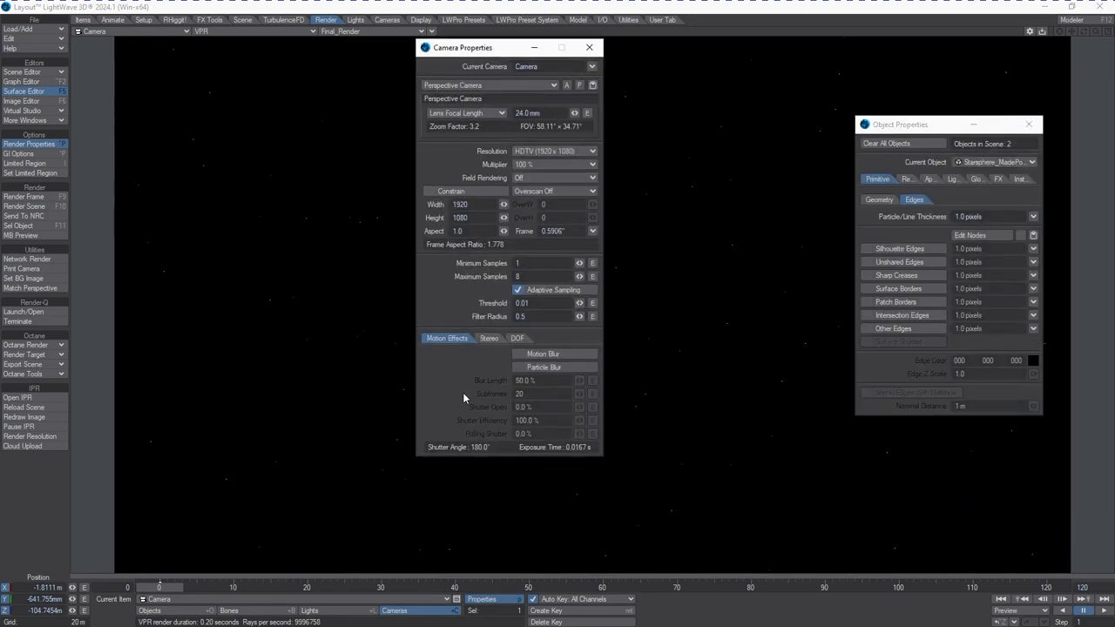
click(515, 355)
Try to enable Particle Blur on the camera instead of Motion Blur
click(519, 369)
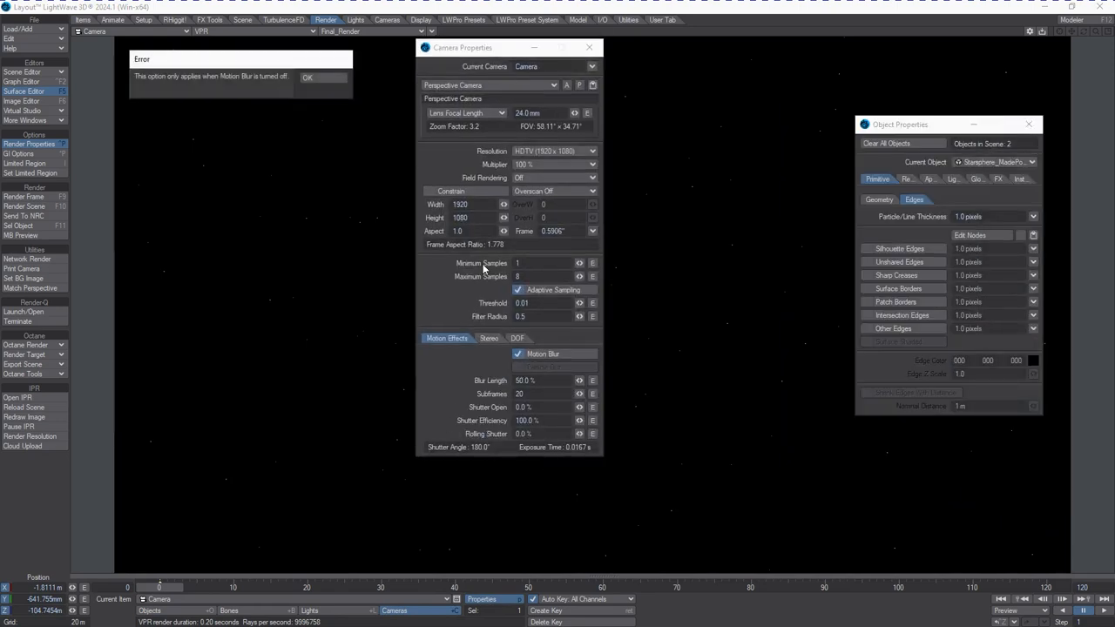
click(313, 78)
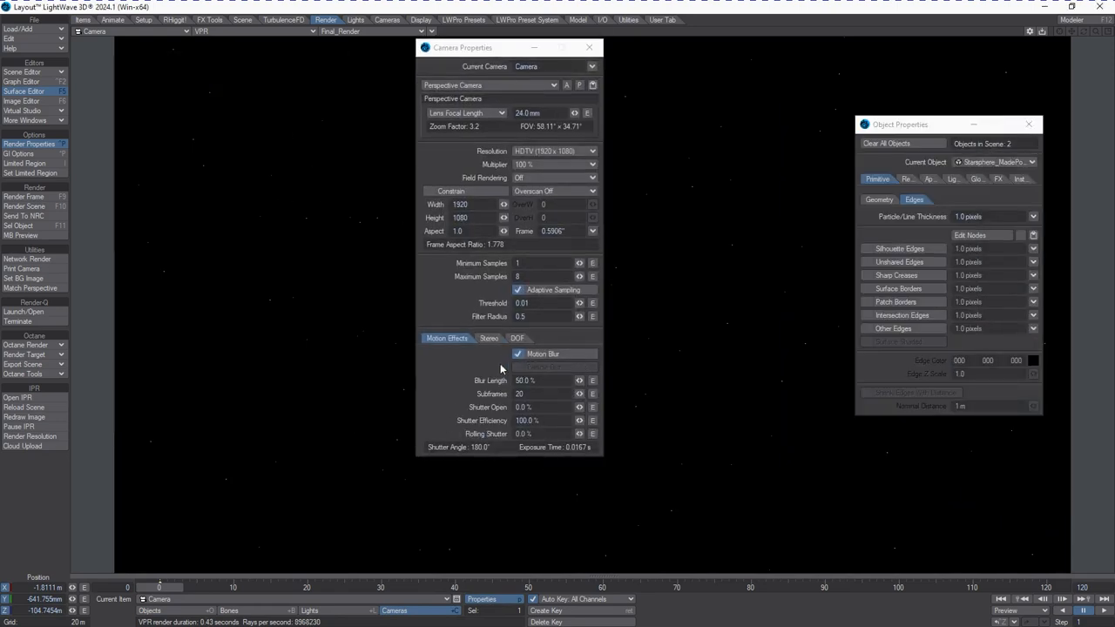
click(523, 371)
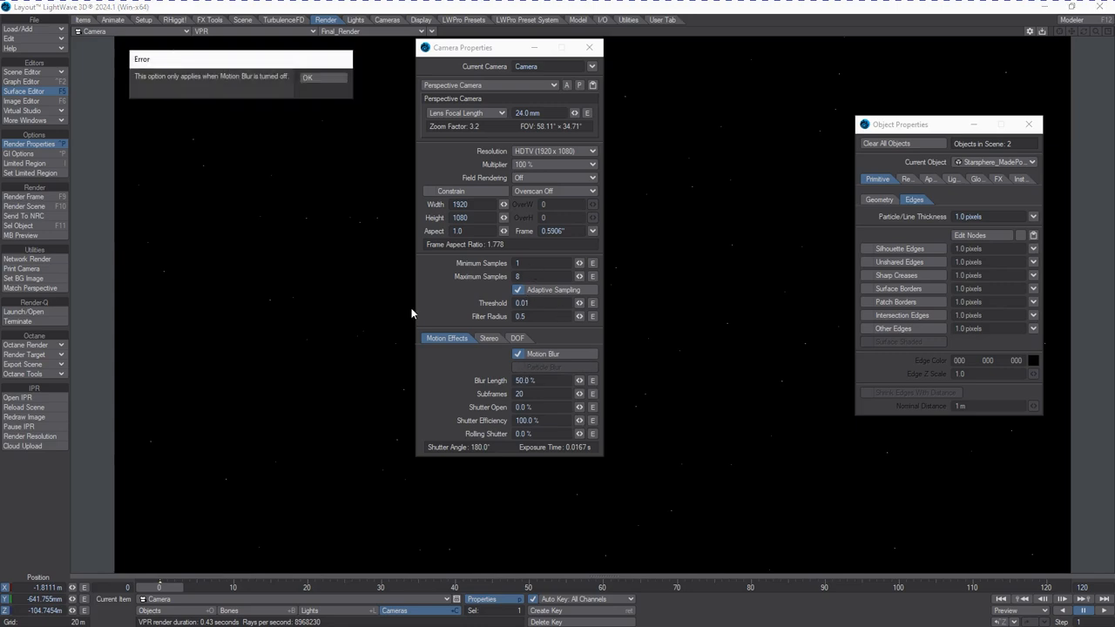
click(311, 77)
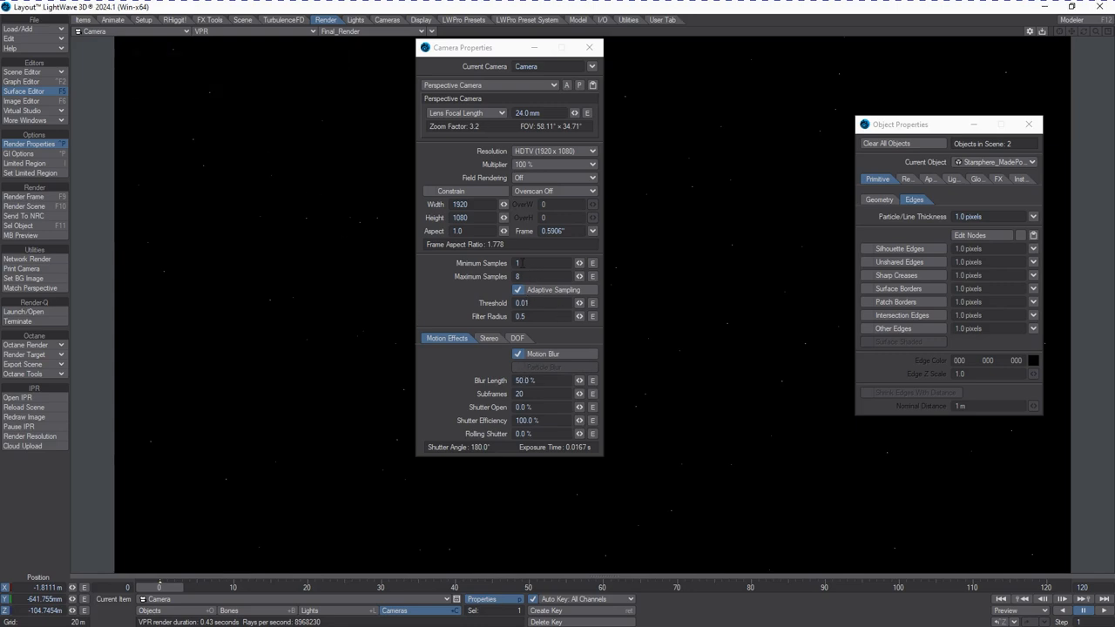
click(515, 357)
click(520, 368)
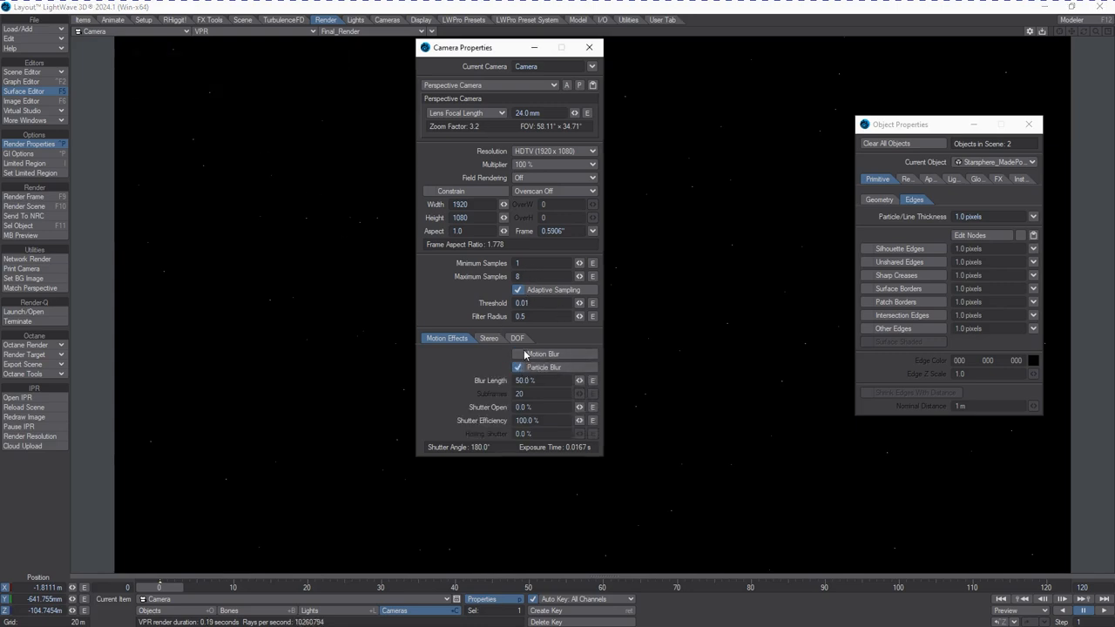
click(519, 356)
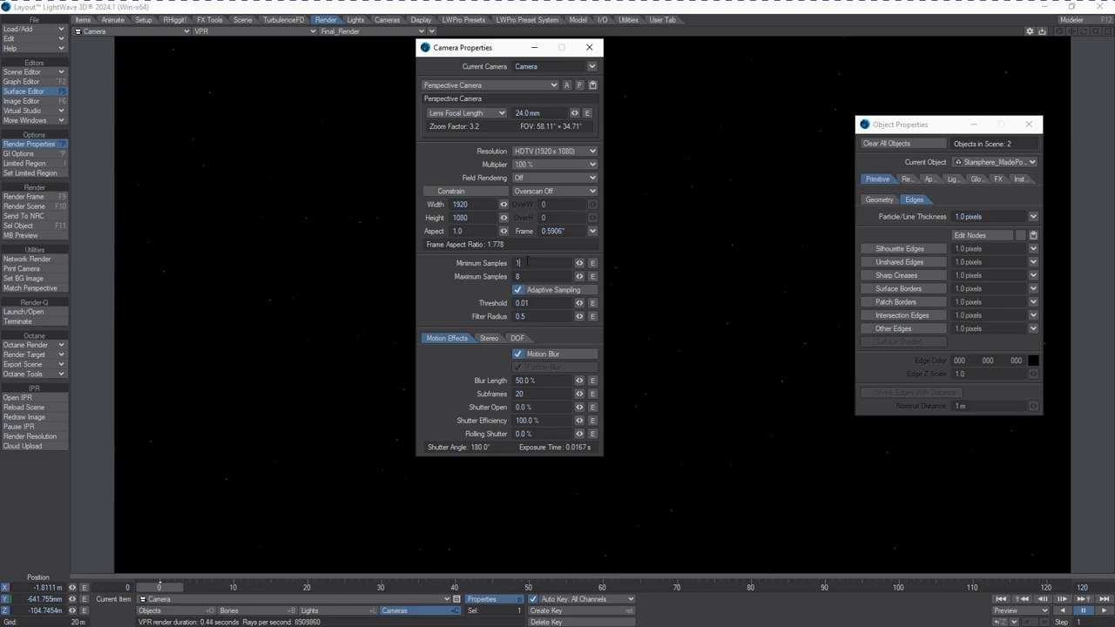
Set the camera's Maximum Samples to 16
text(16)
key(Tab)
drag(481, 51, 615, 61)
Move to frame 19 and nudge the camera's rotation
drag(183, 591, 300, 592)
key(y)
drag(248, 380, 245, 389)
Render the current frame and close the rendered image
key(F9)
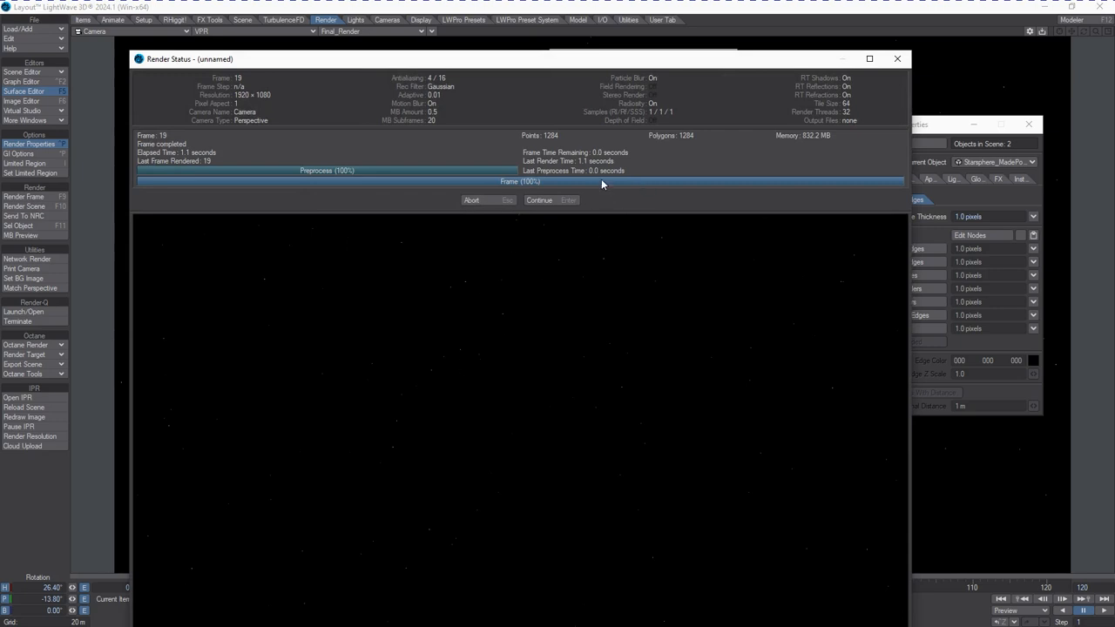
click(566, 200)
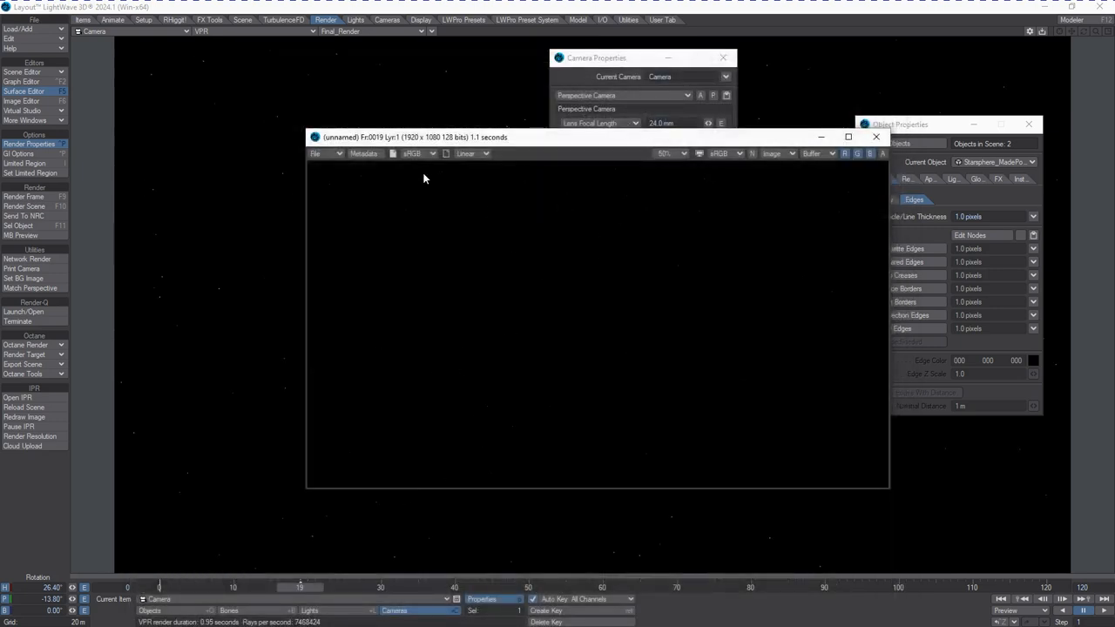
click(876, 137)
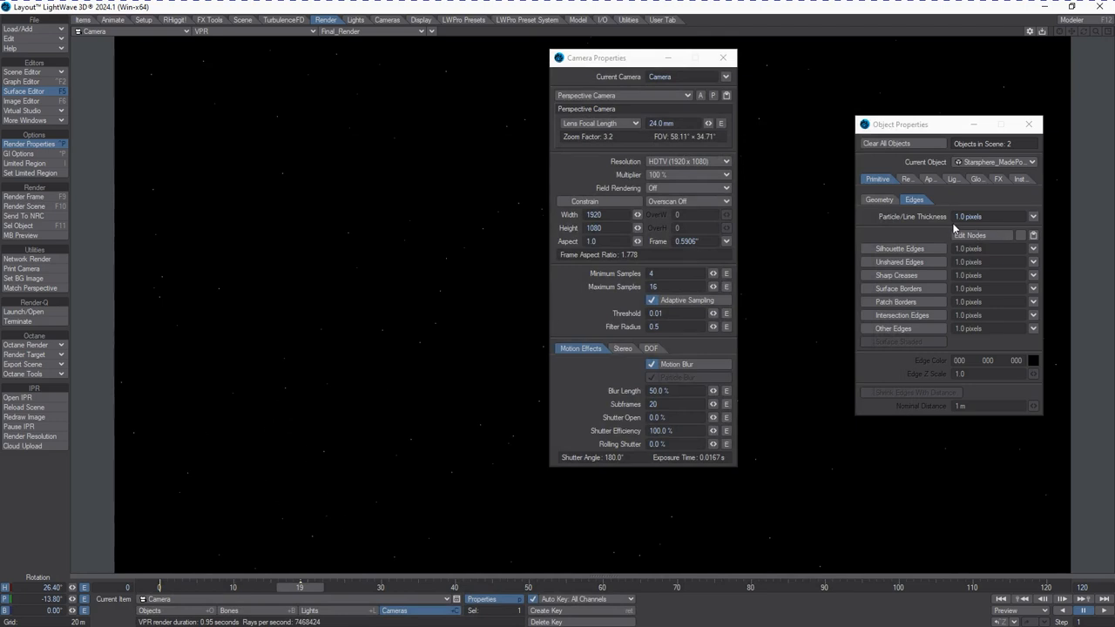
Set the star object's Particle/Line Thickness to 2 pixels
click(961, 217)
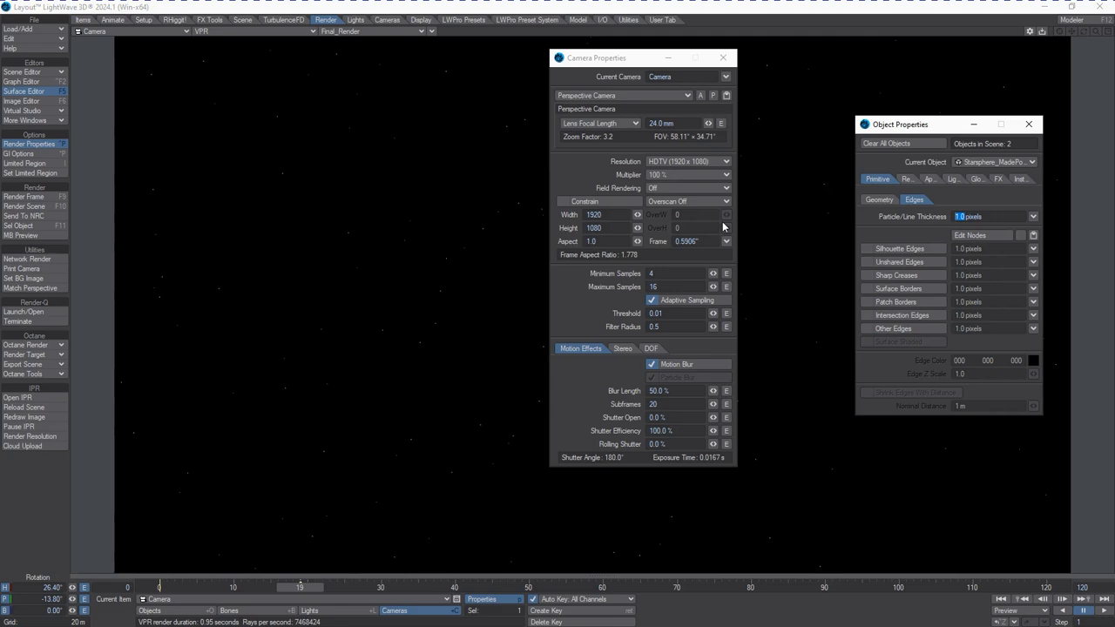
text(2)
key(Return)
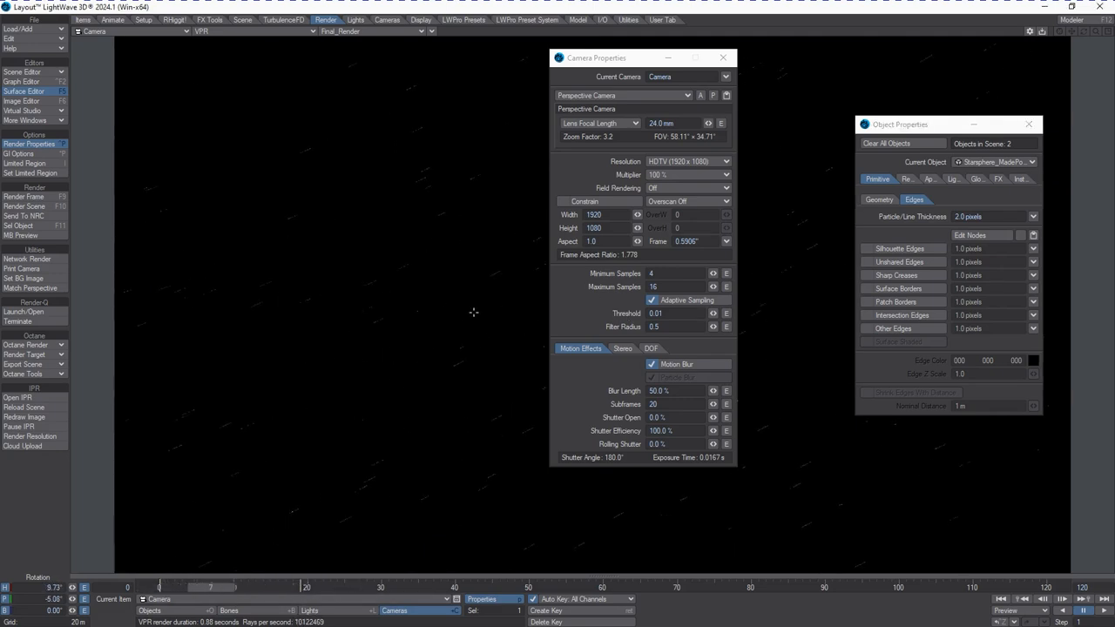
Render frame 7 again with the thicker particles and close the rendered image
drag(617, 59, 804, 105)
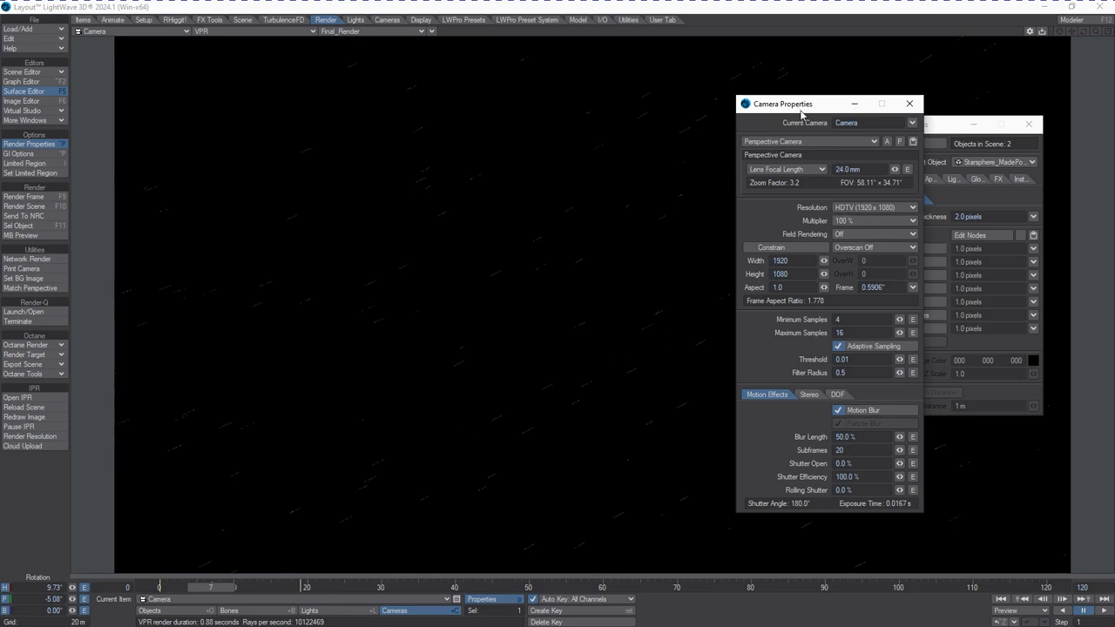
drag(802, 106, 747, 100)
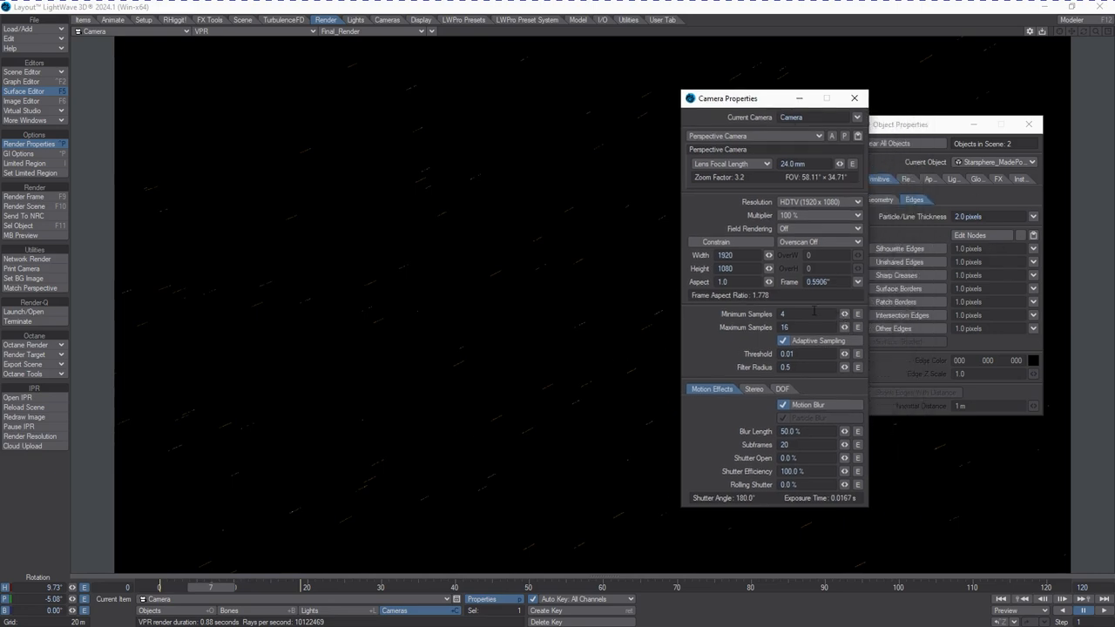
key(Return)
key(F9)
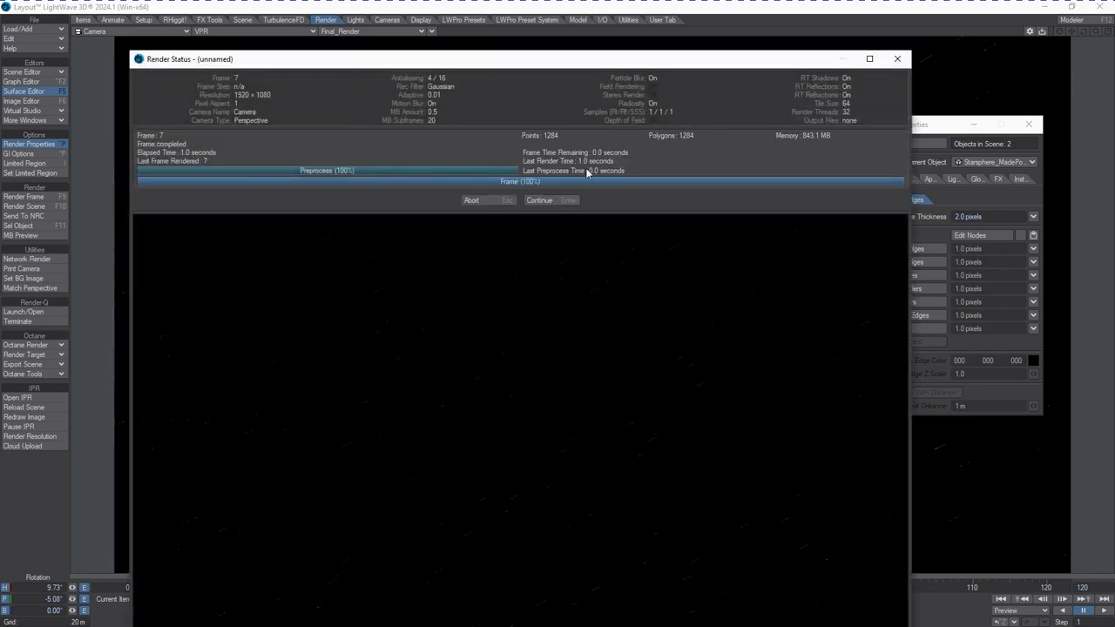
click(564, 200)
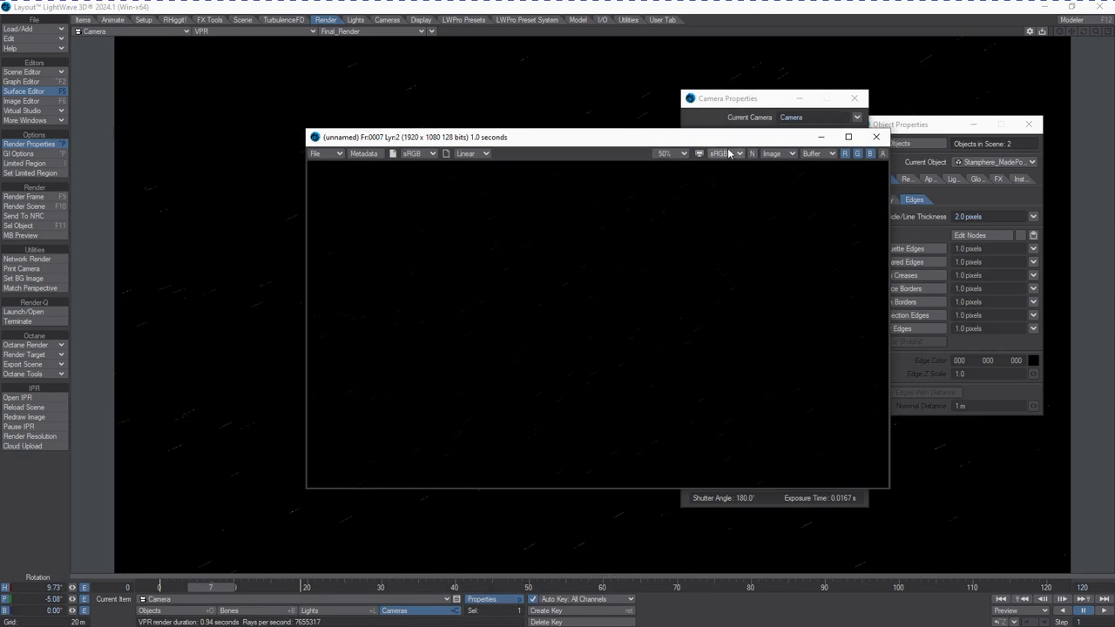
drag(730, 142, 745, 193)
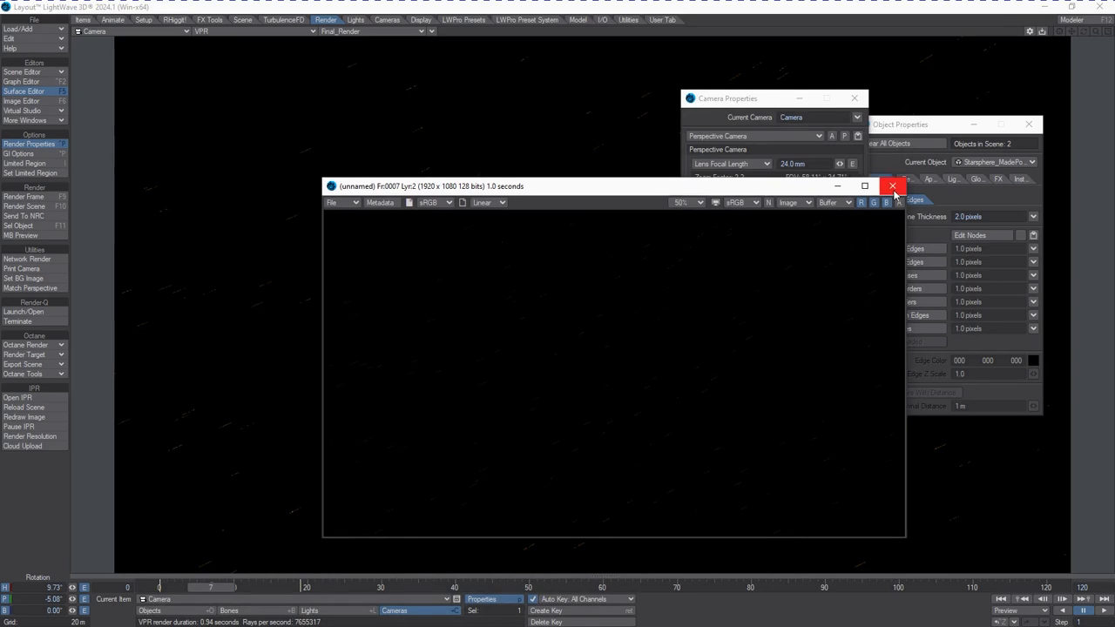
click(892, 186)
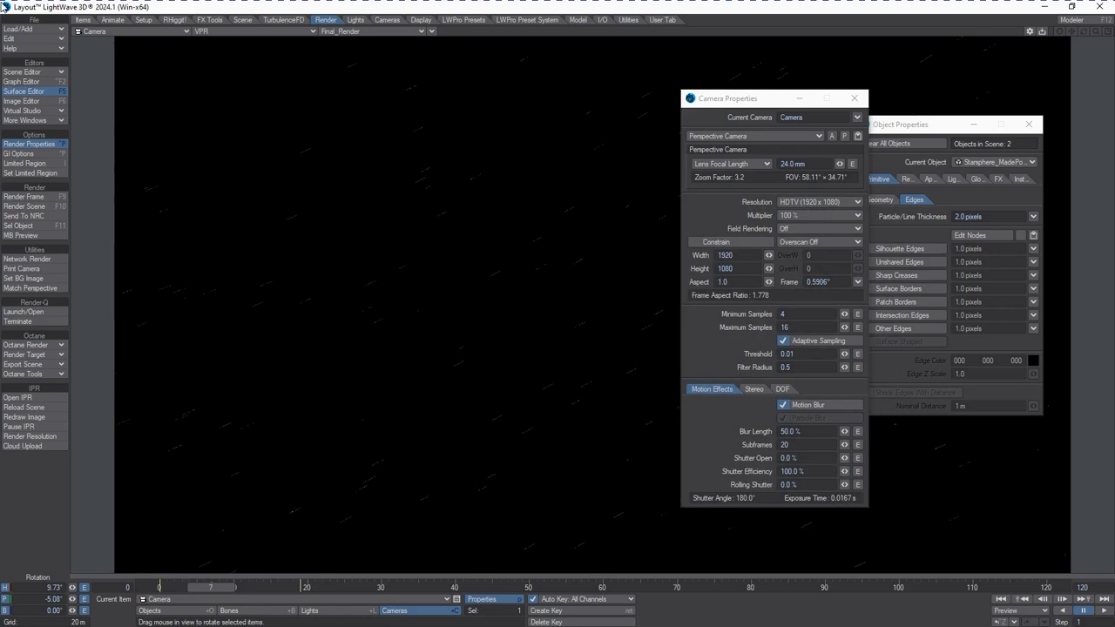
Switch the viewport from VPR to Textured Shaded Solid and move the Camera Properties out of view
click(283, 38)
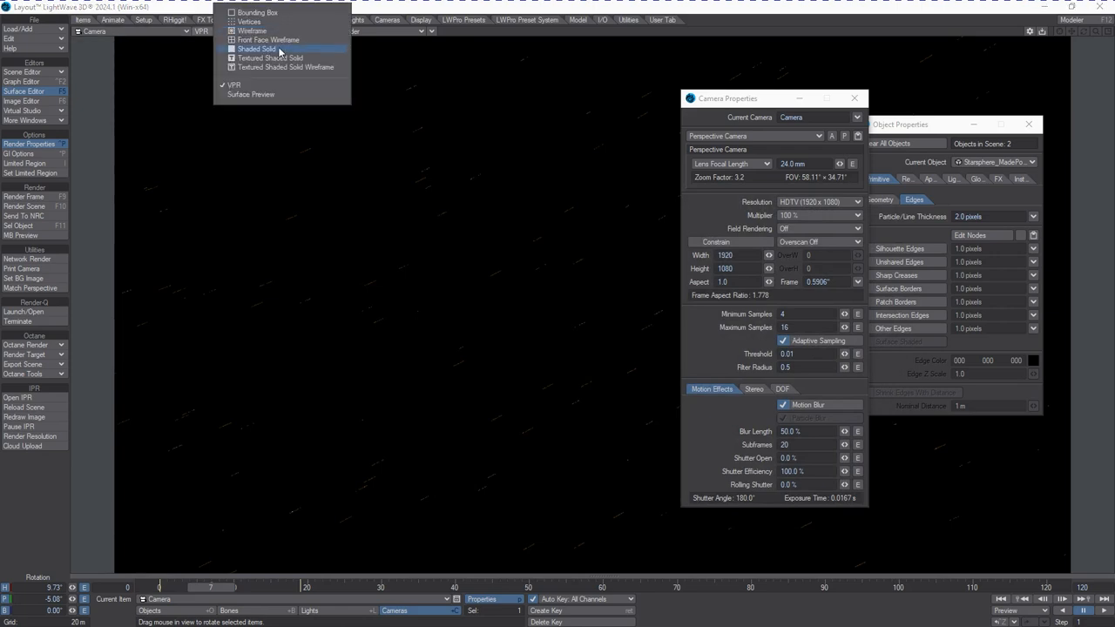
click(292, 56)
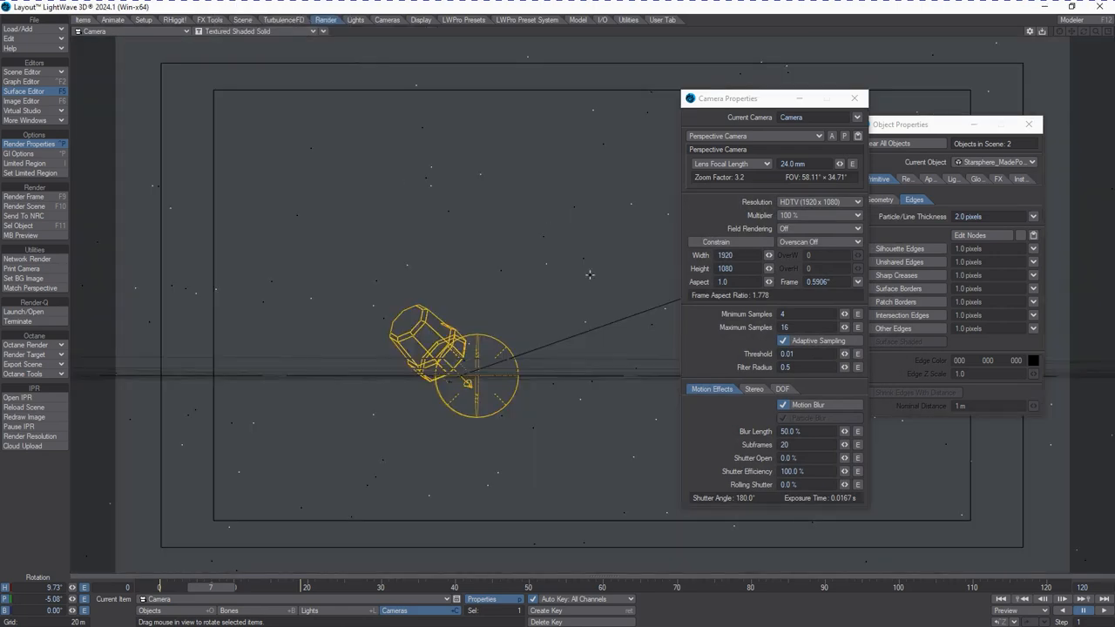
drag(733, 100, 1114, 100)
Return to frame 0 and nudge the camera's rotation
drag(225, 590, 224, 593)
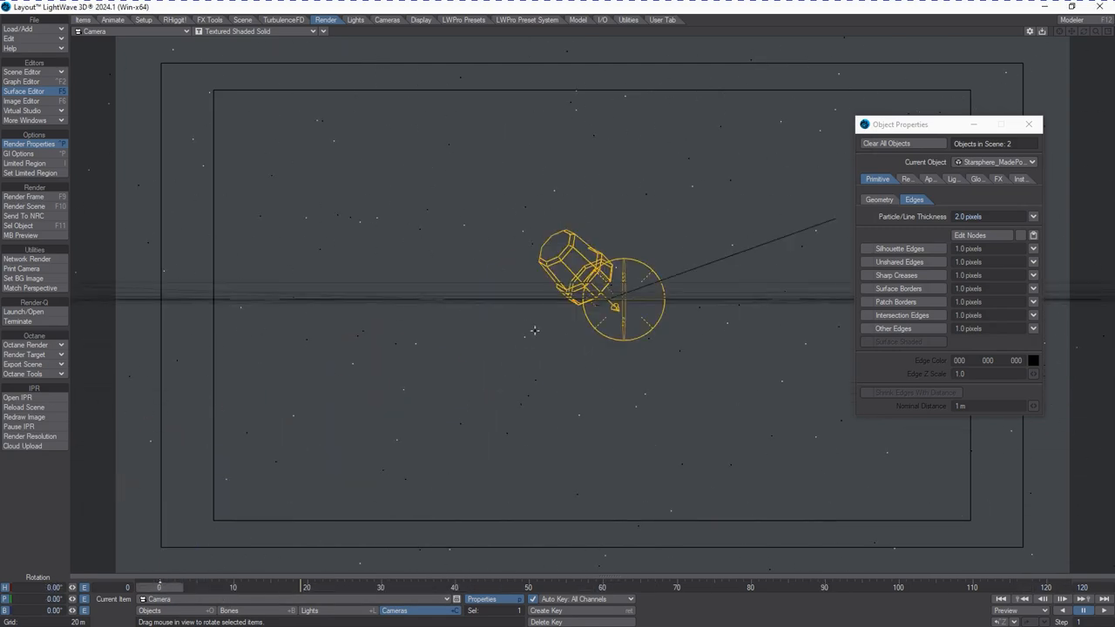
mouse_move(534, 330)
mouse_down()
mouse_move(453, 326)
mouse_move(528, 327)
mouse_up()
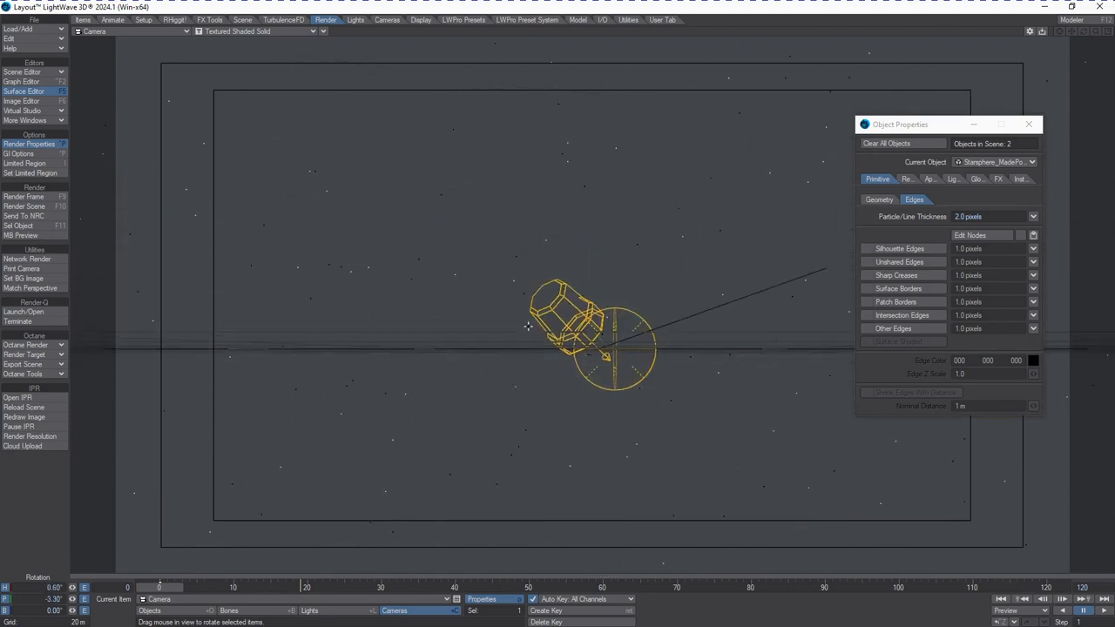